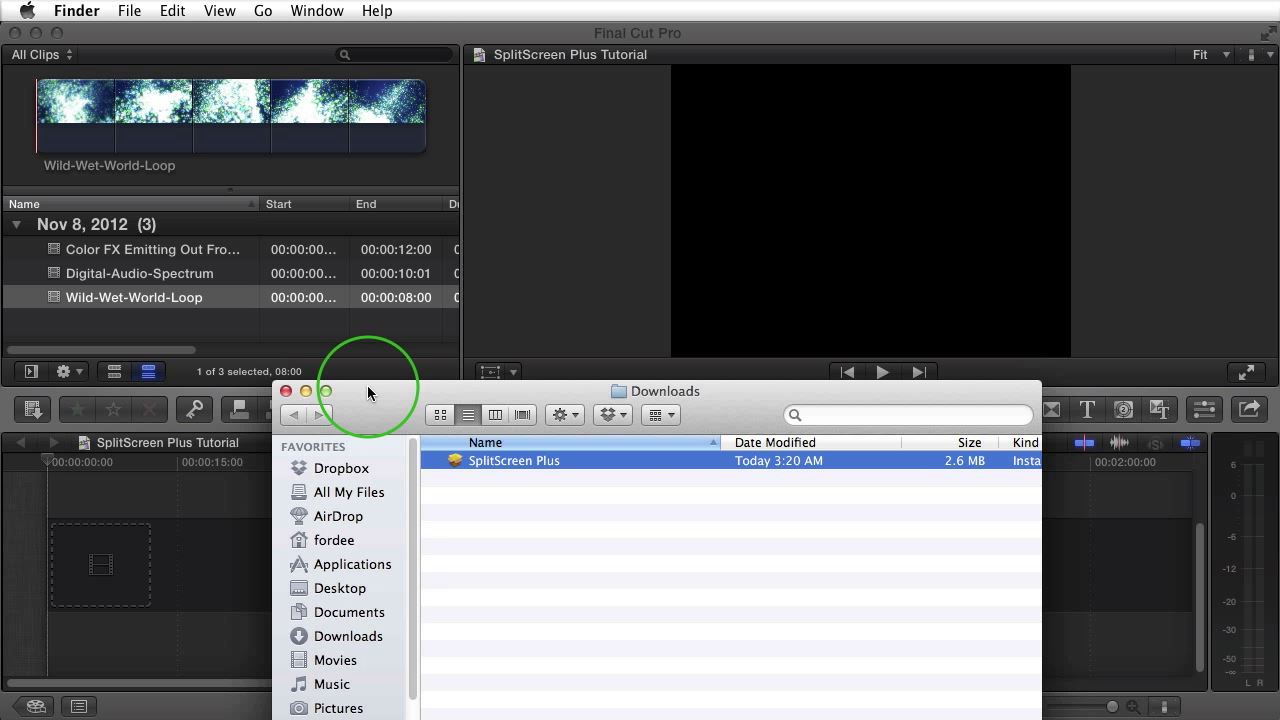
Run the SplitScreen Plus installer from Downloads, agree to its license, and start the standard installation
drag(367, 391, 350, 196)
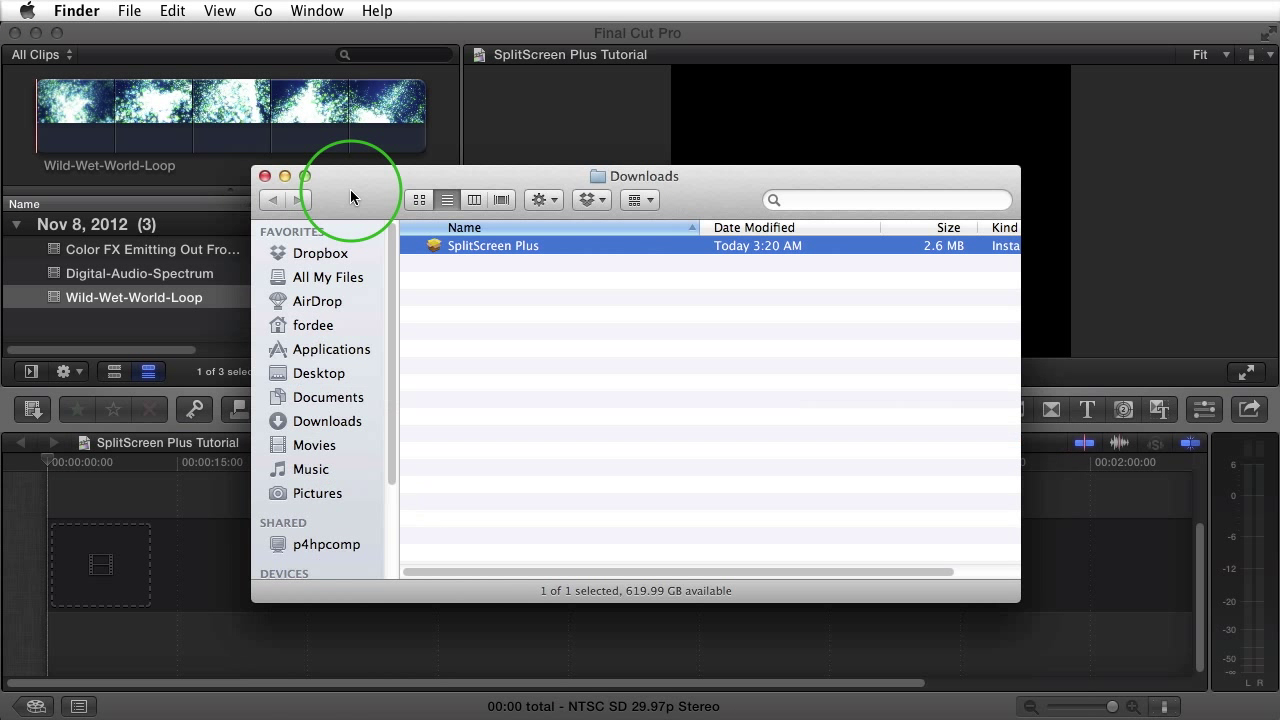
click(428, 247)
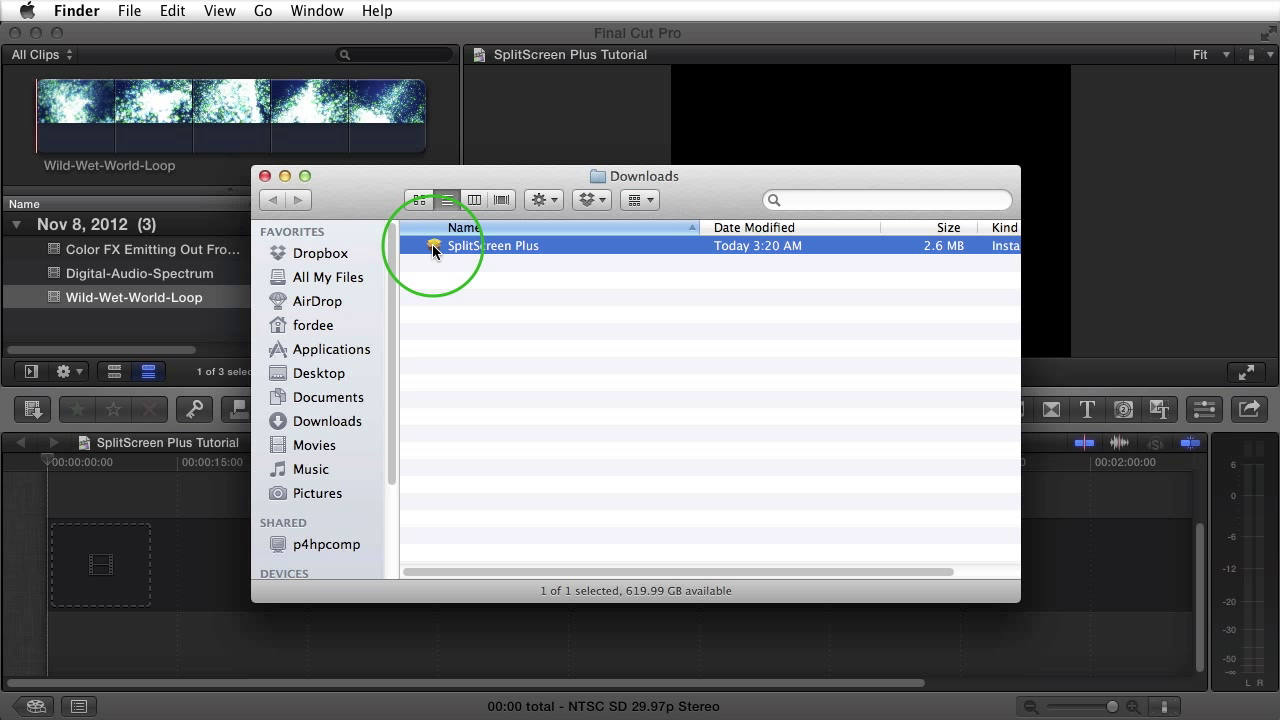
double_click(432, 245)
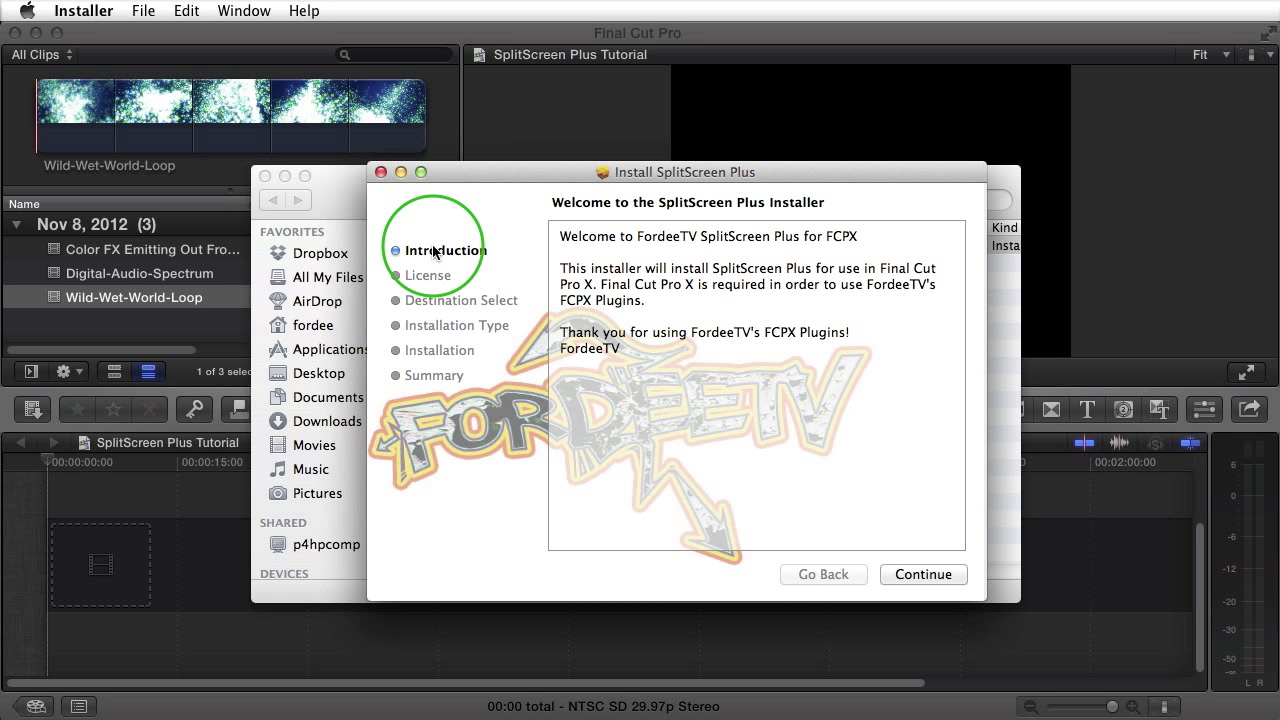
click(902, 574)
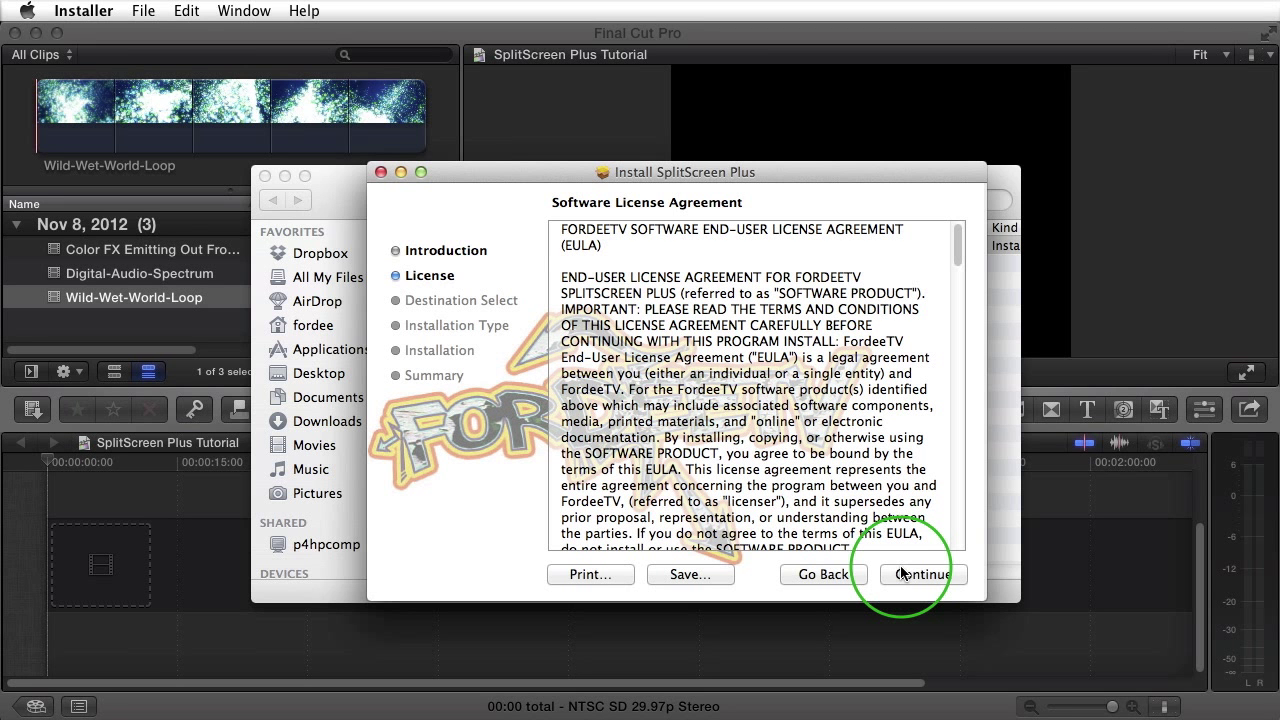
click(902, 578)
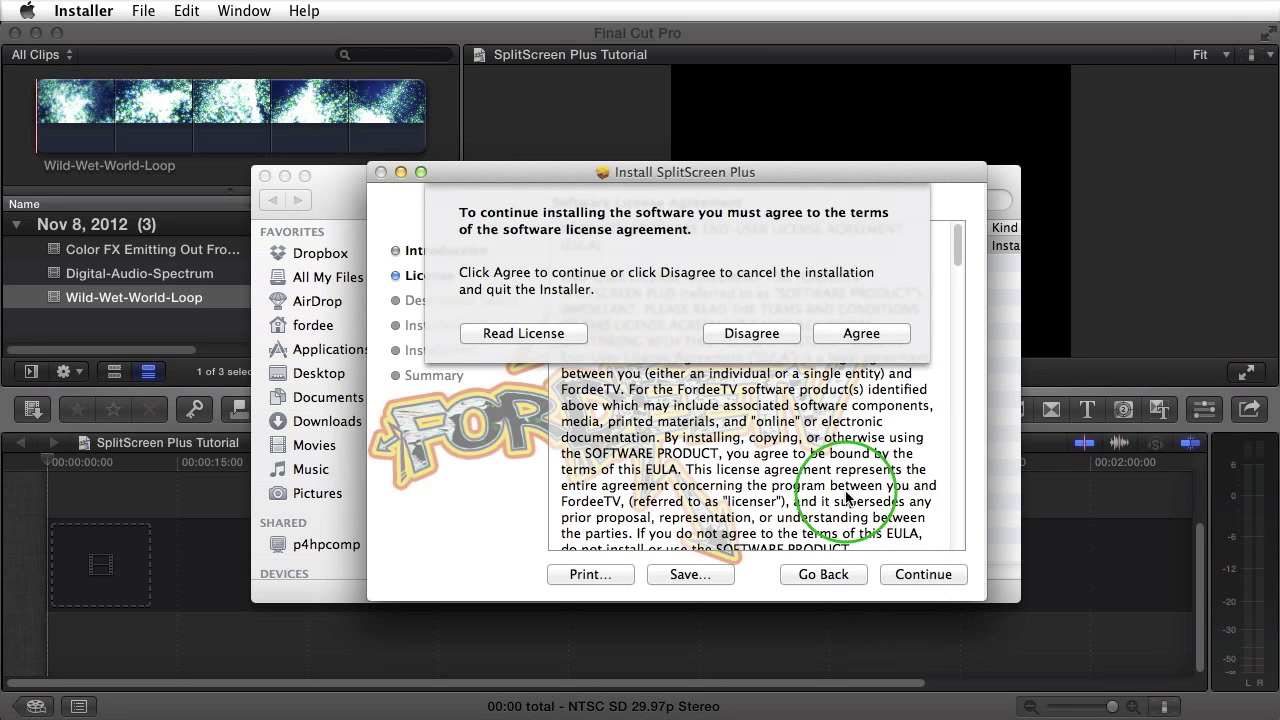
click(855, 411)
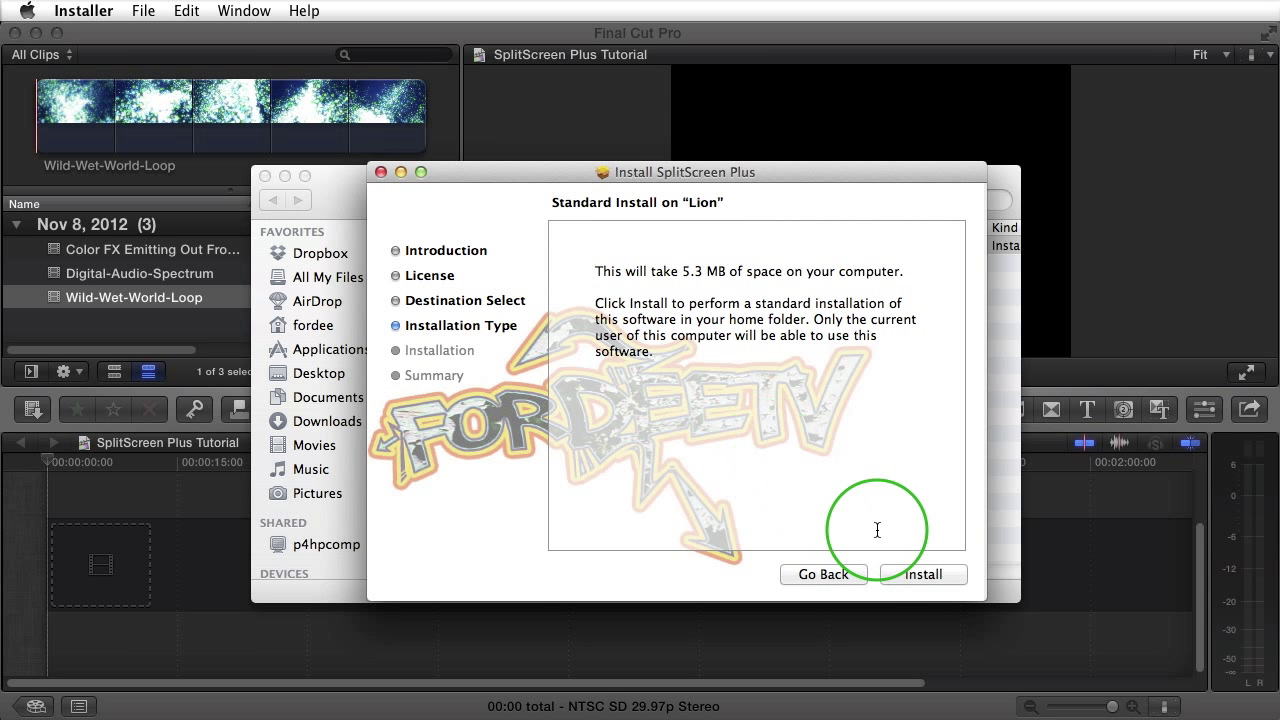
click(897, 574)
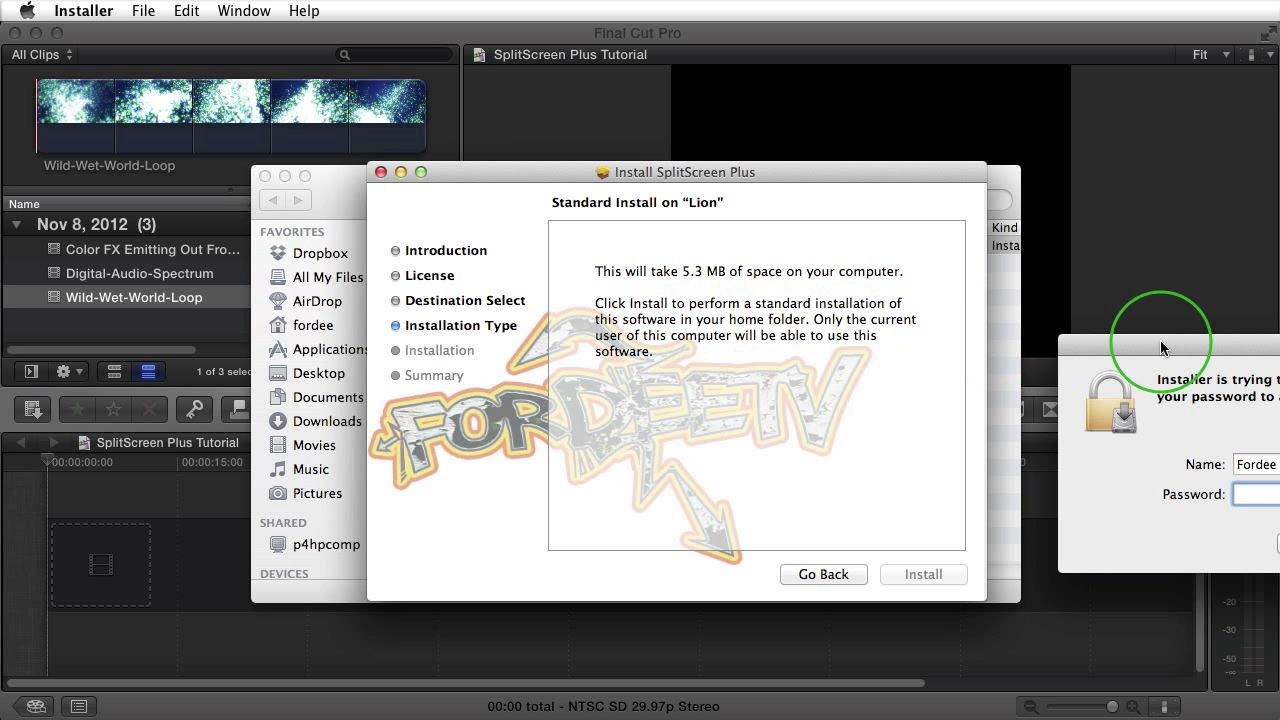
Cancel the installer's password request, quit the installer, and minimize the Downloads window
drag(1165, 352, 523, 240)
click(720, 460)
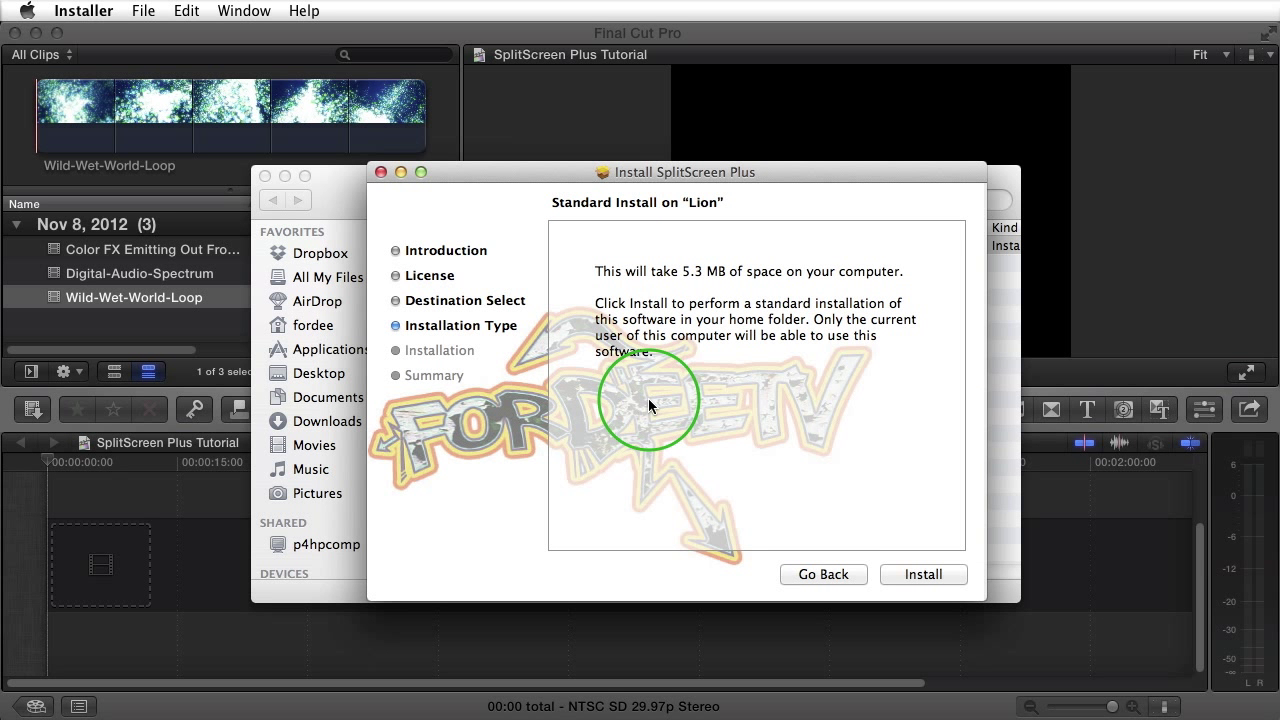
key(super+q)
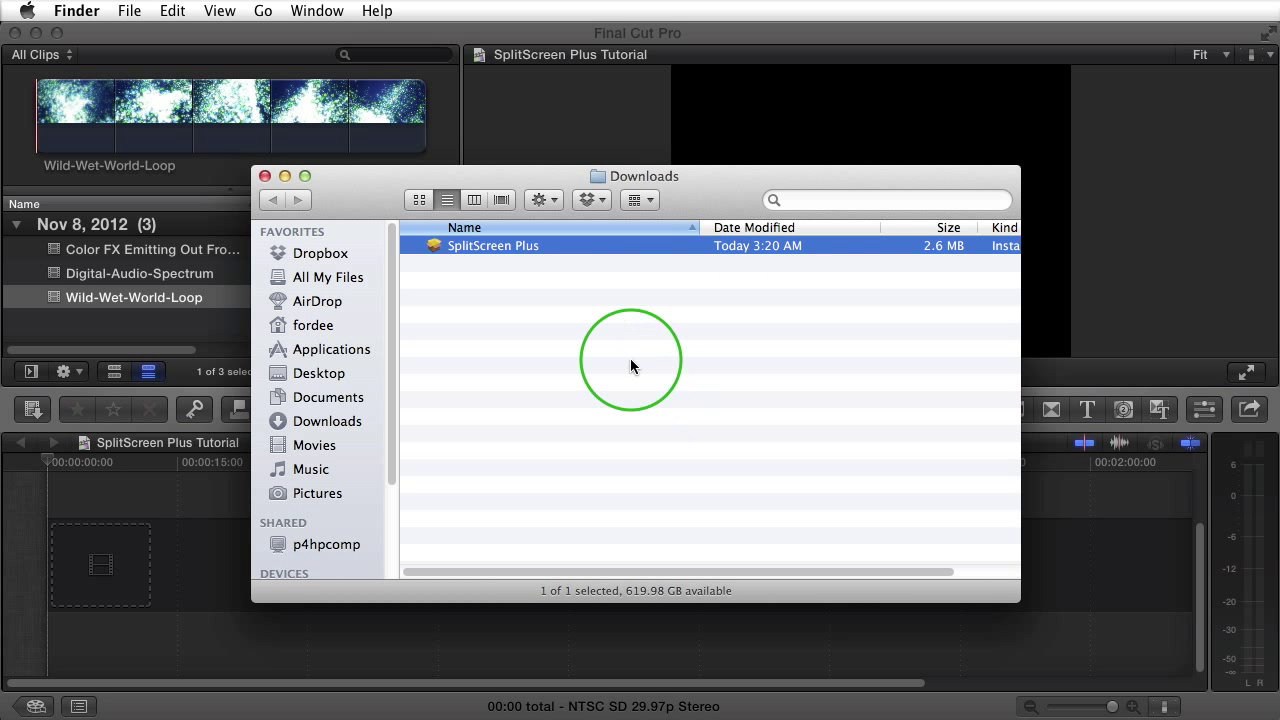
click(285, 176)
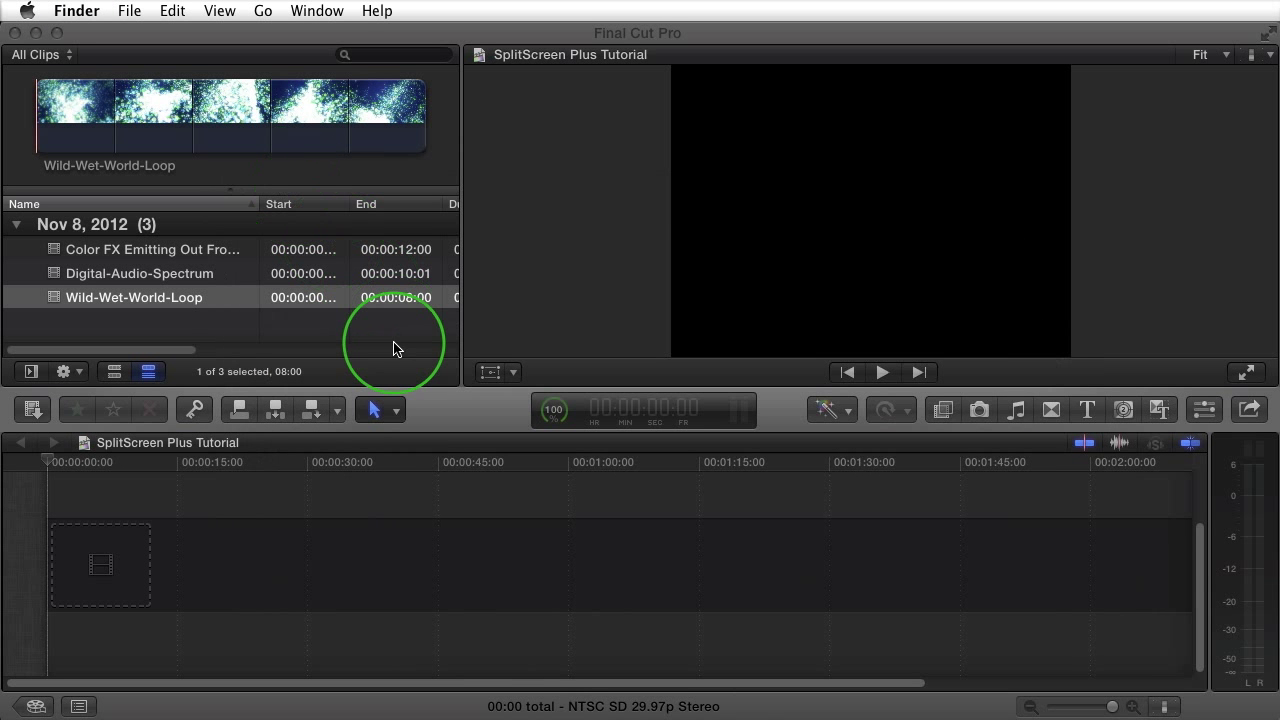
Switch to Final Cut Pro and display the FordeeTV SplitScreen Plus generators with the category list hidden
click(498, 410)
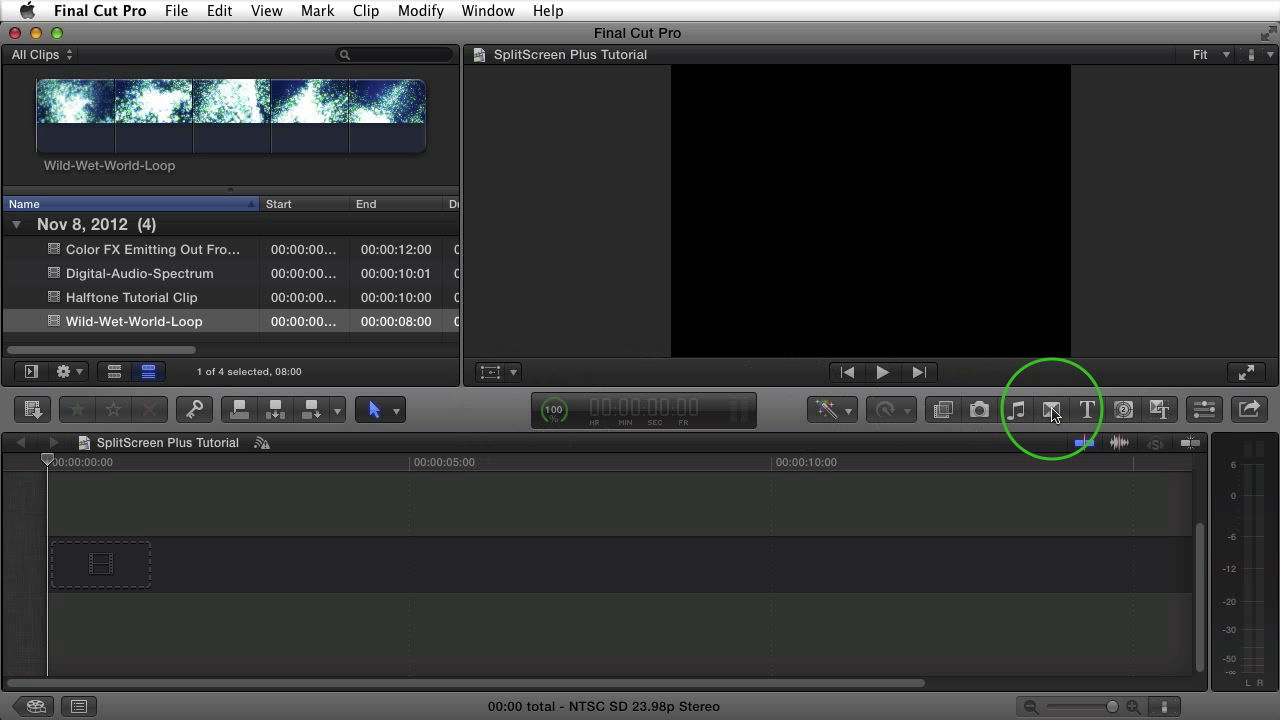
click(1123, 411)
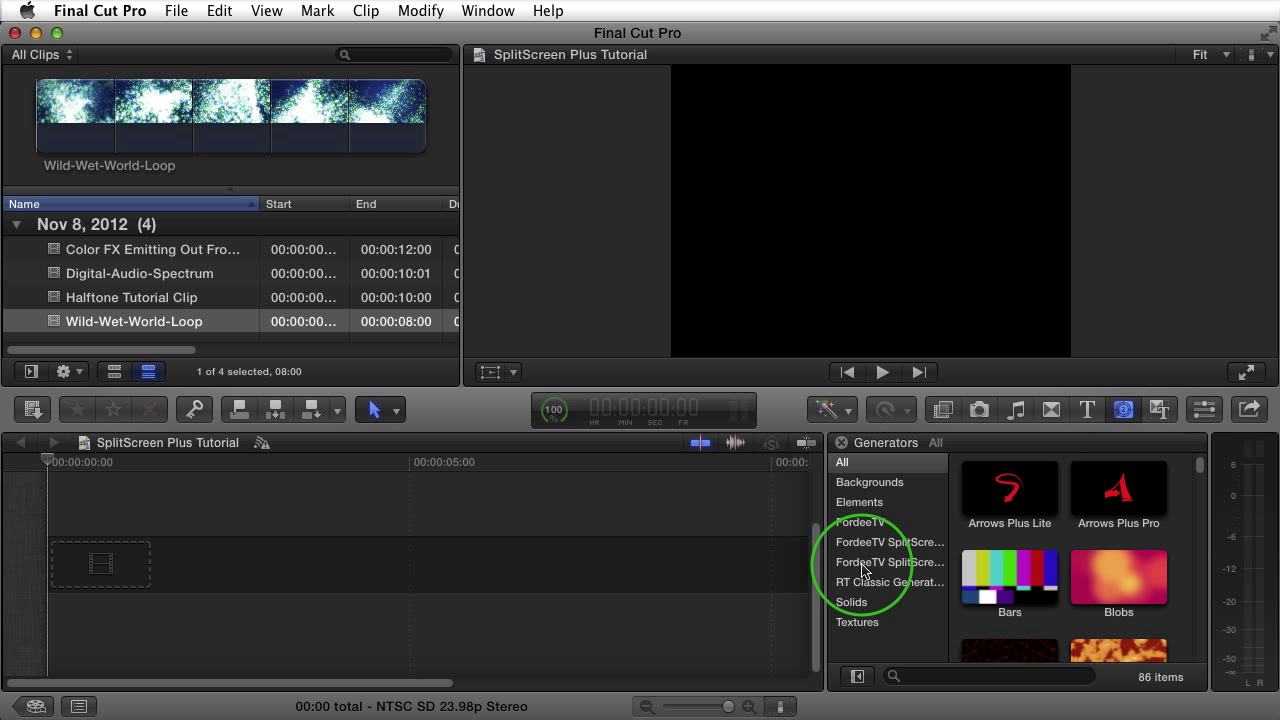
click(864, 565)
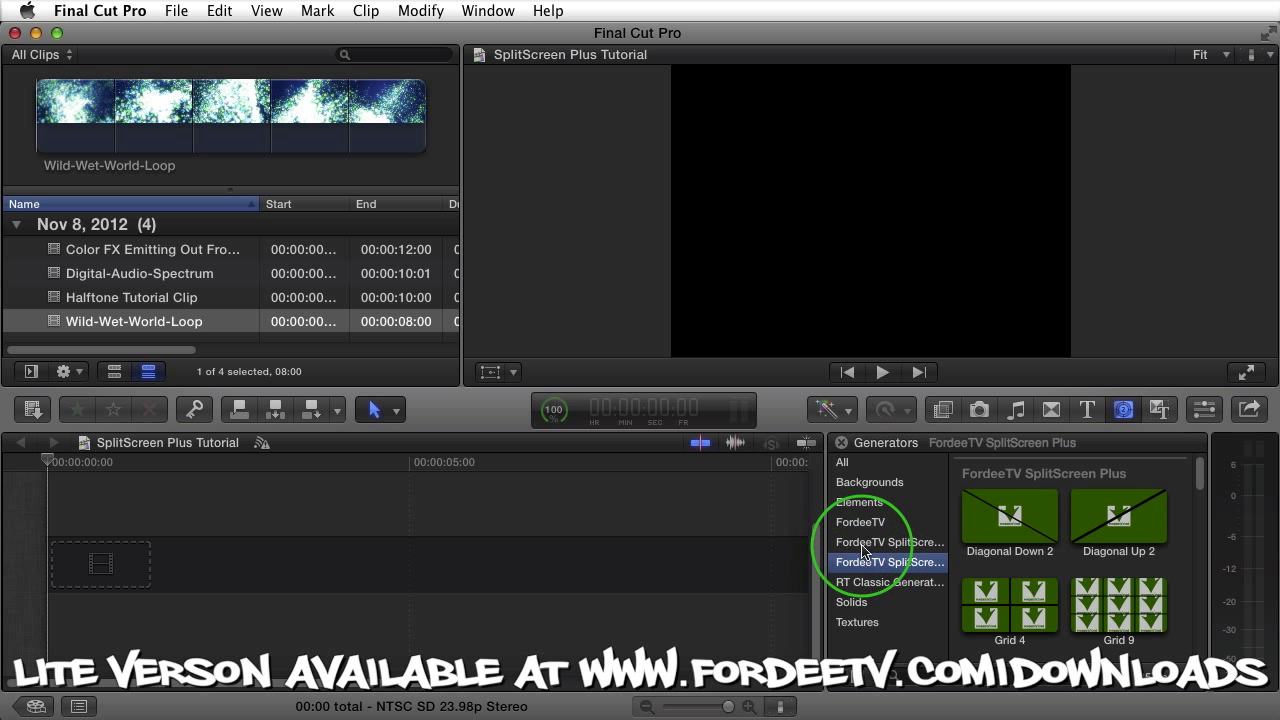
click(864, 545)
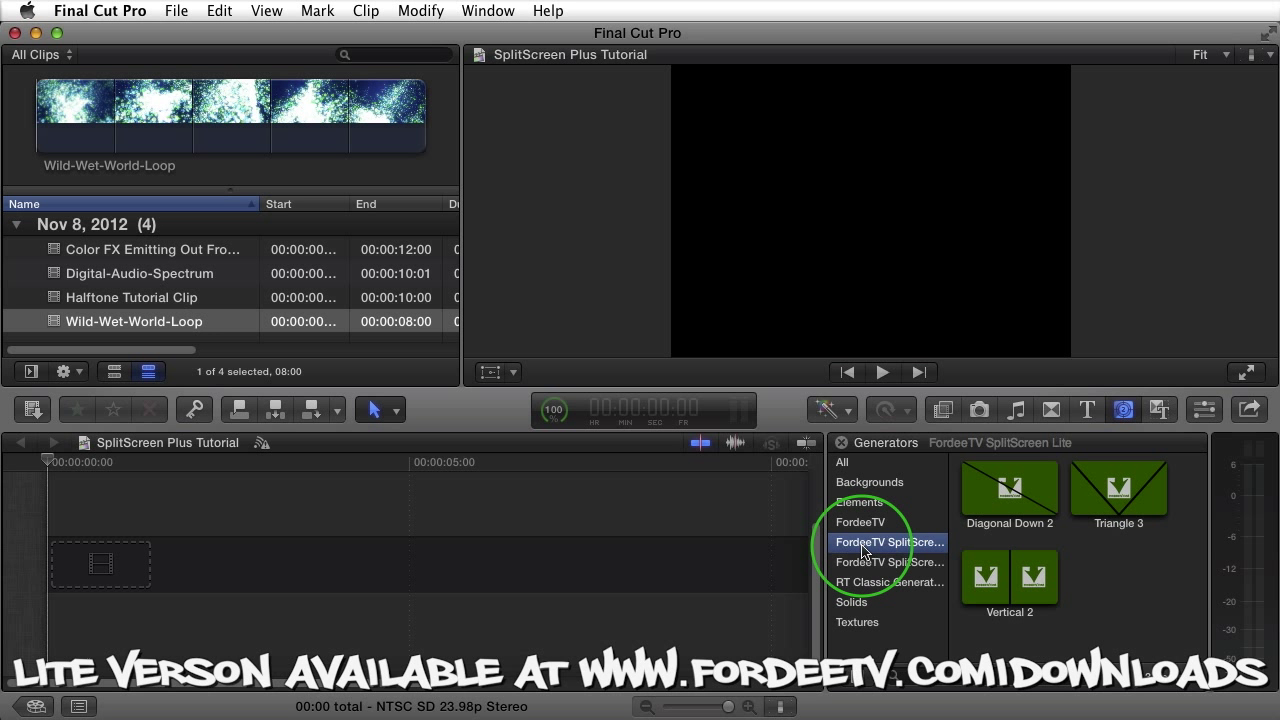
click(903, 565)
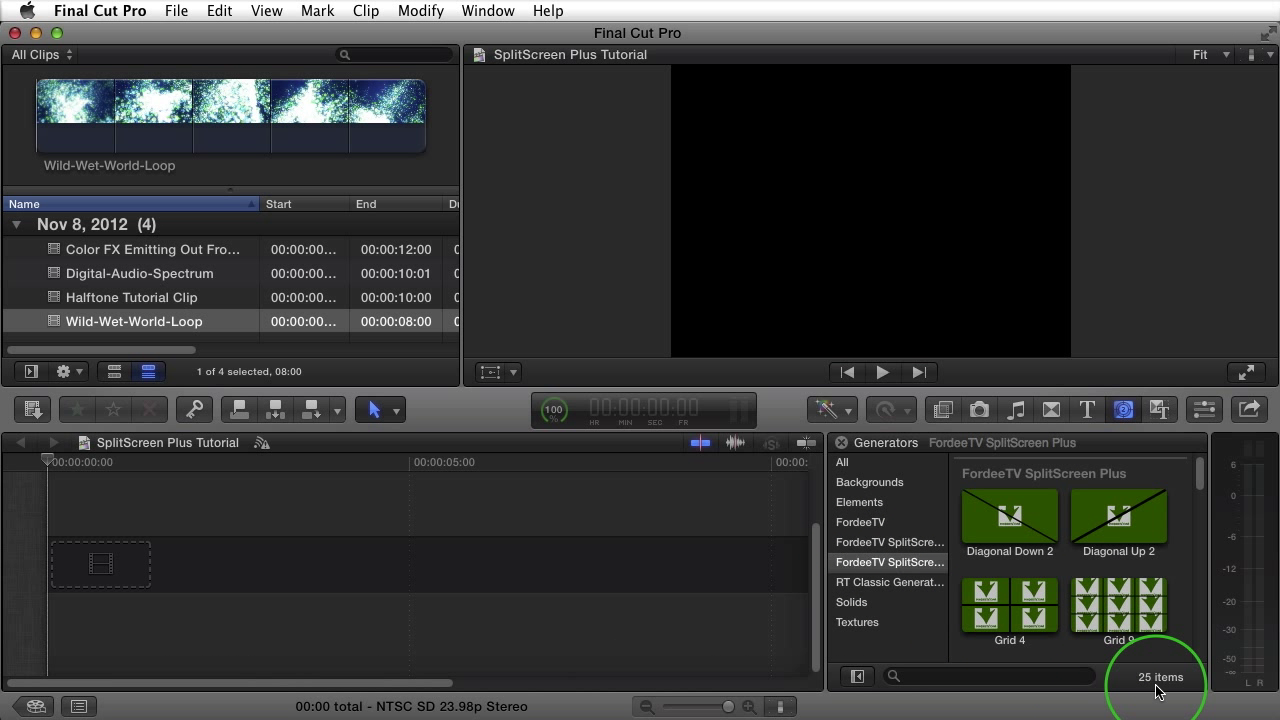
click(857, 677)
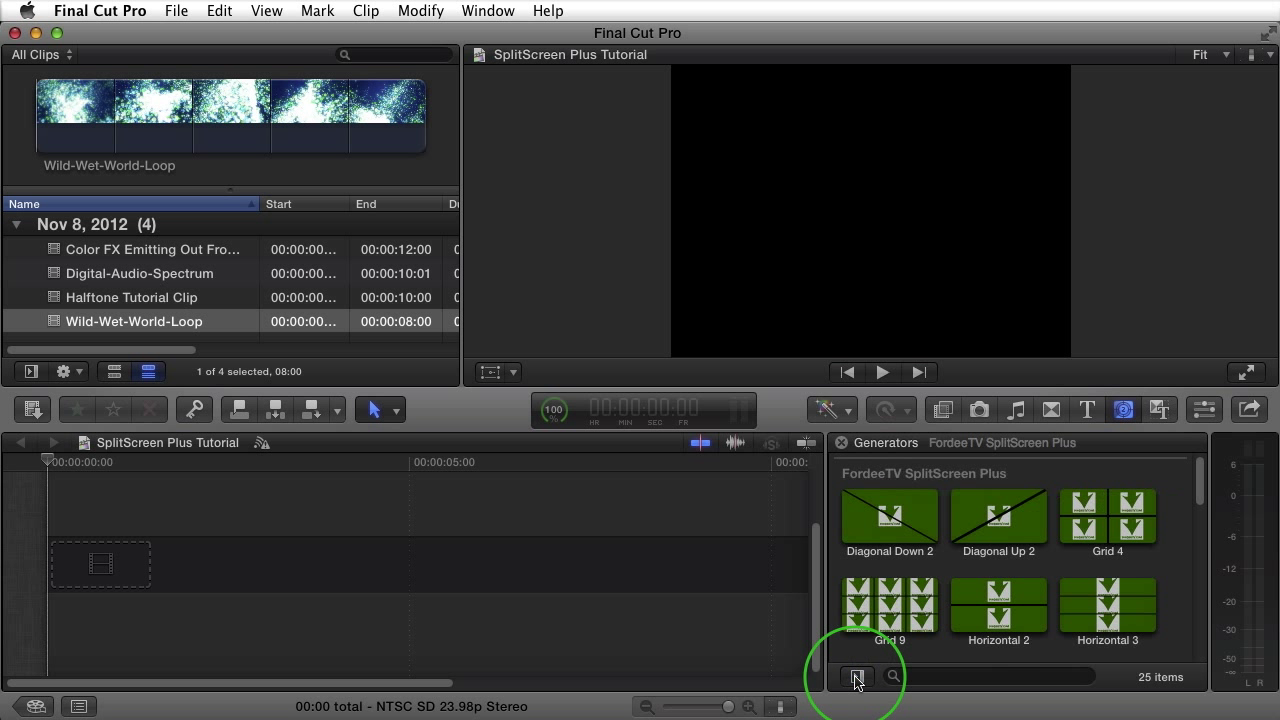
Check the FordeeTV SplitScreen Plus category in the themes and return to the matching generators
click(1158, 410)
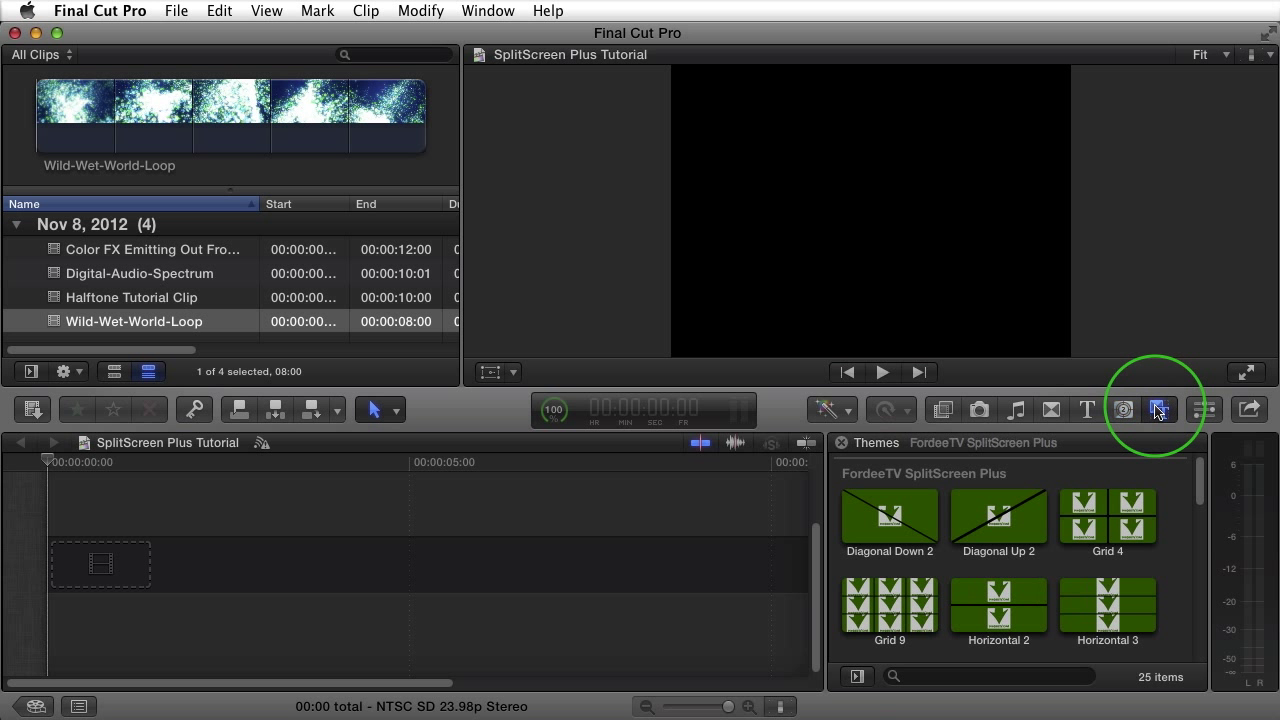
click(857, 677)
scroll(940, 540, down, 2)
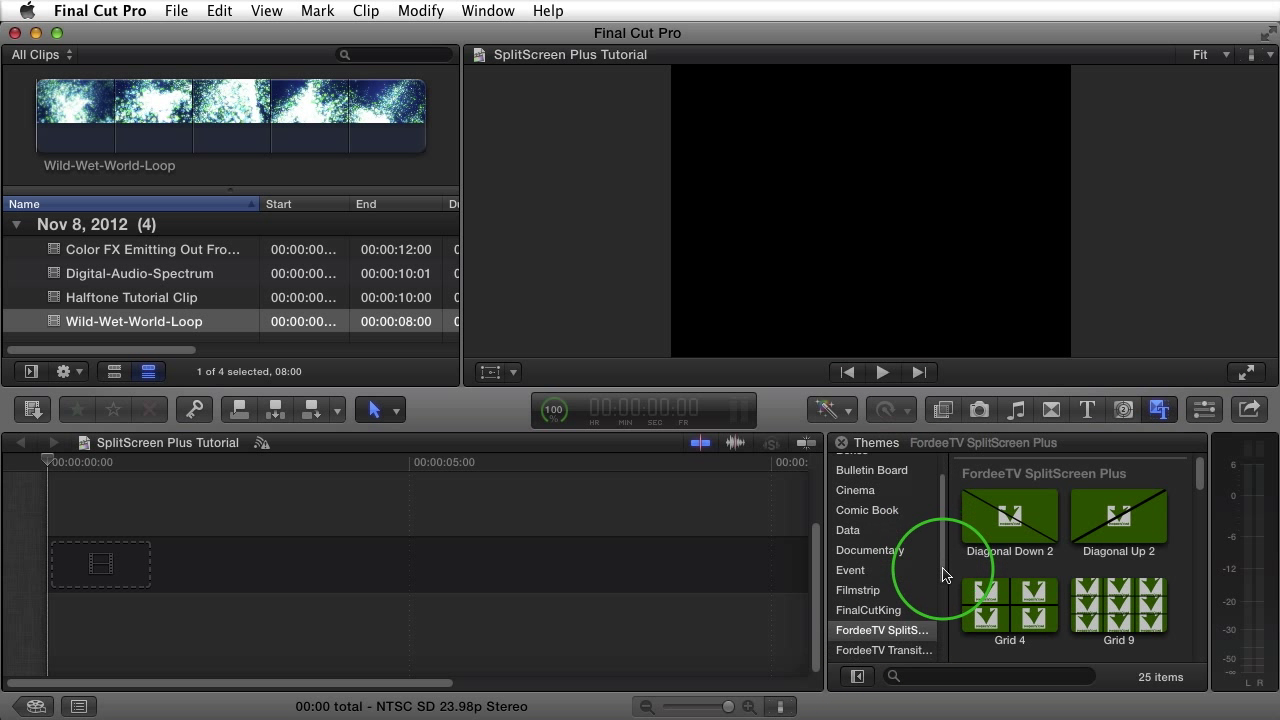
click(1123, 410)
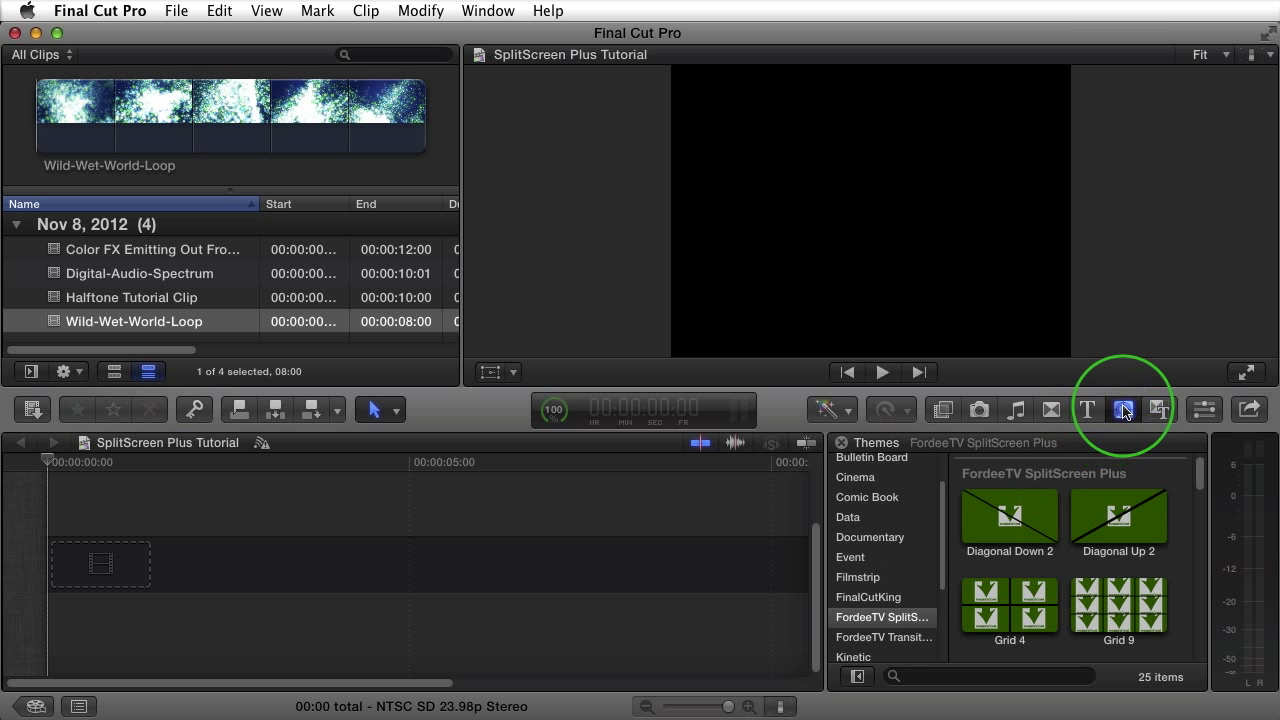
click(856, 680)
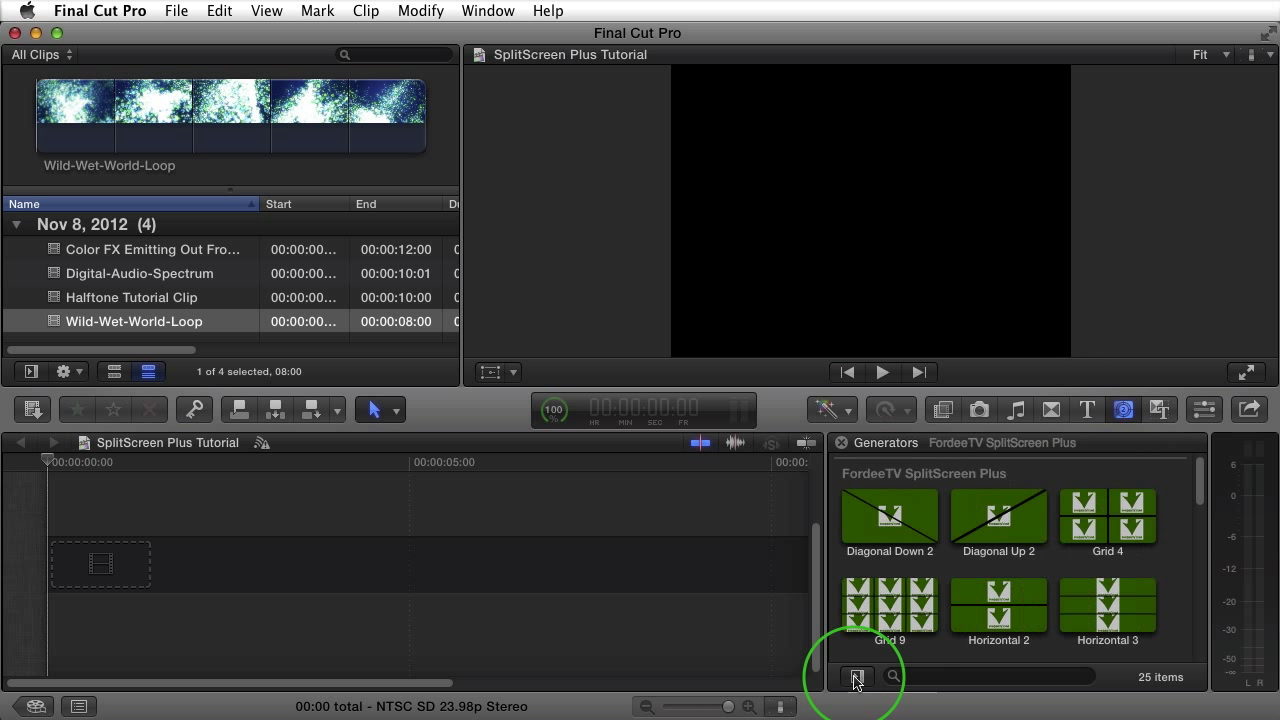
Add the Diagonal Down 2 generator to the empty timeline, with the project's video format set to 720p HD
drag(884, 516, 563, 556)
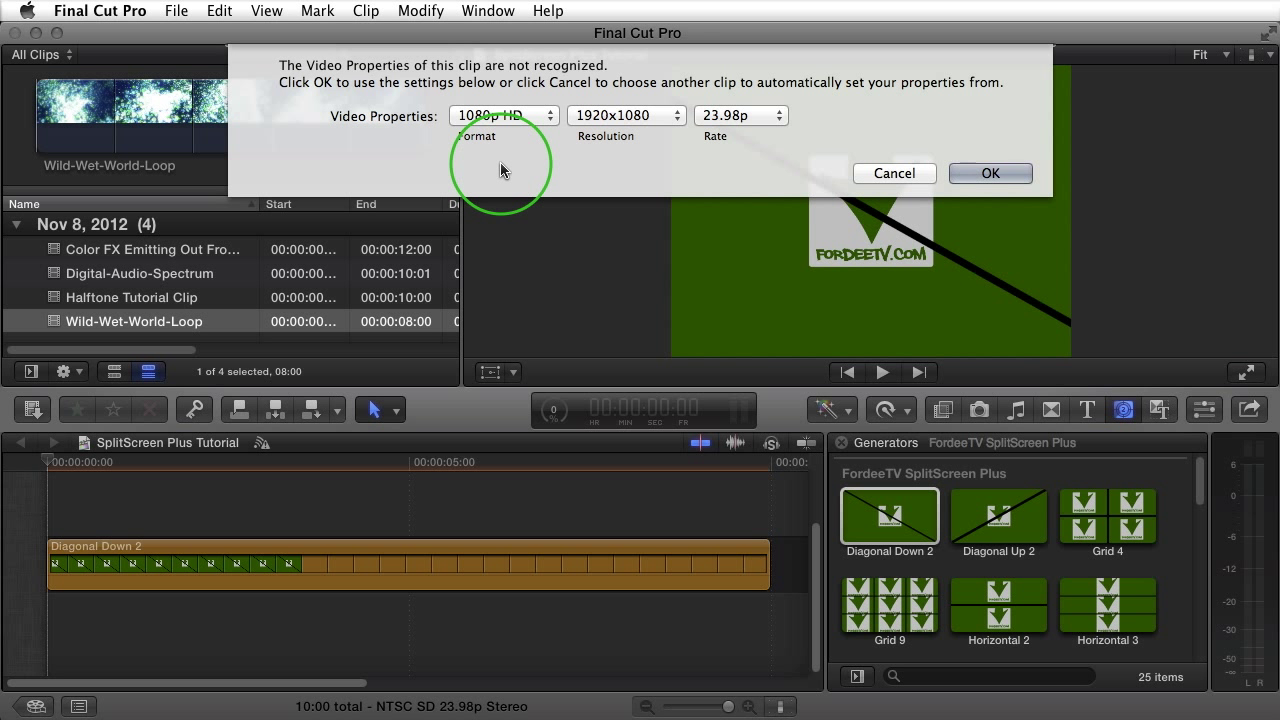
click(503, 117)
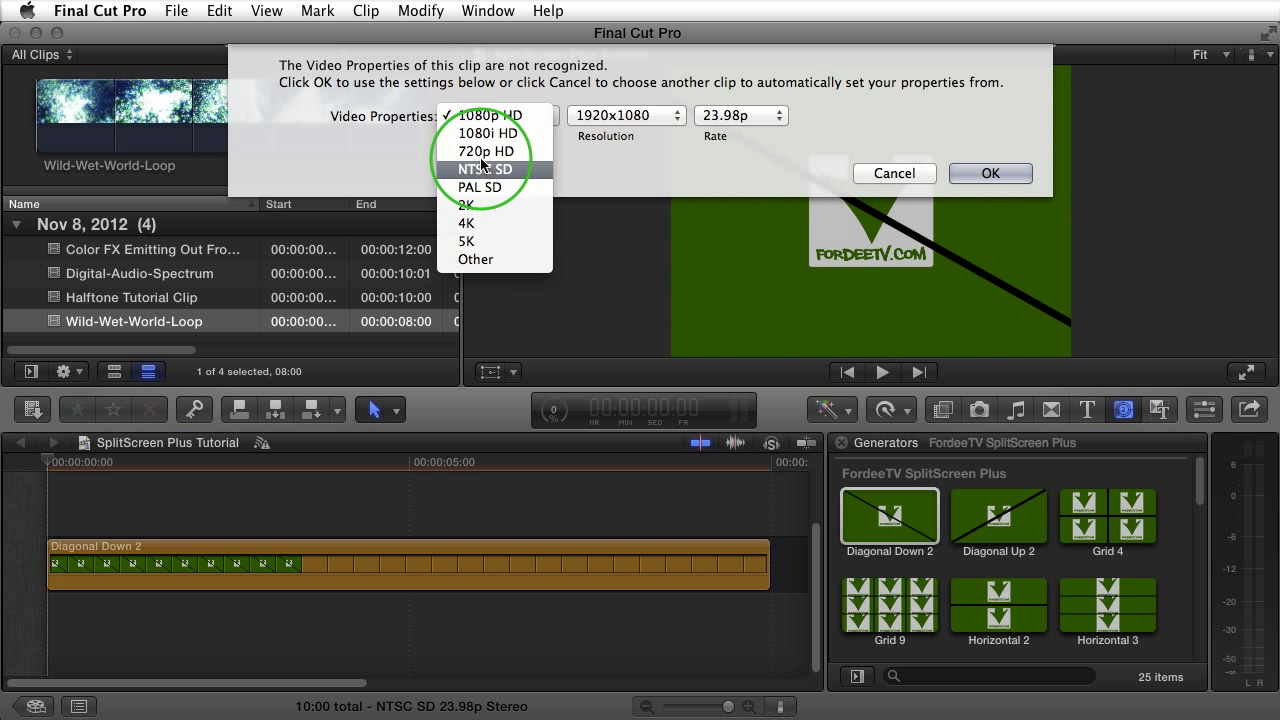
click(488, 151)
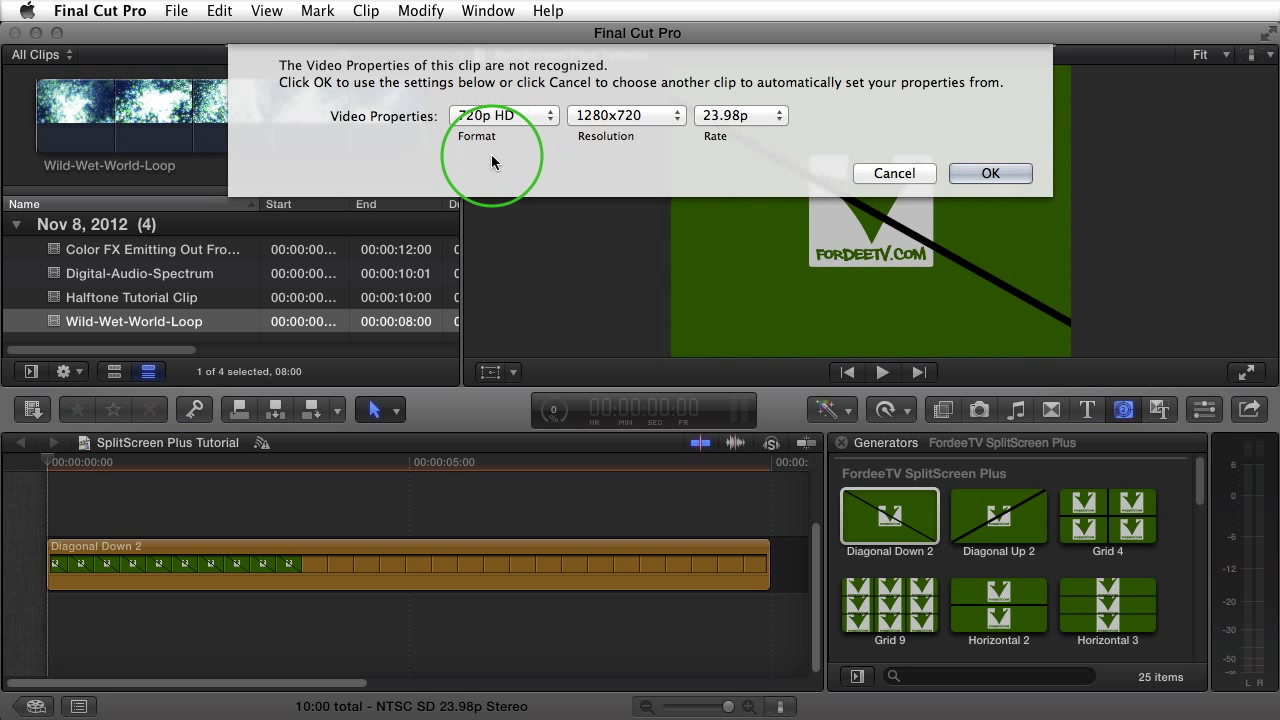
click(985, 174)
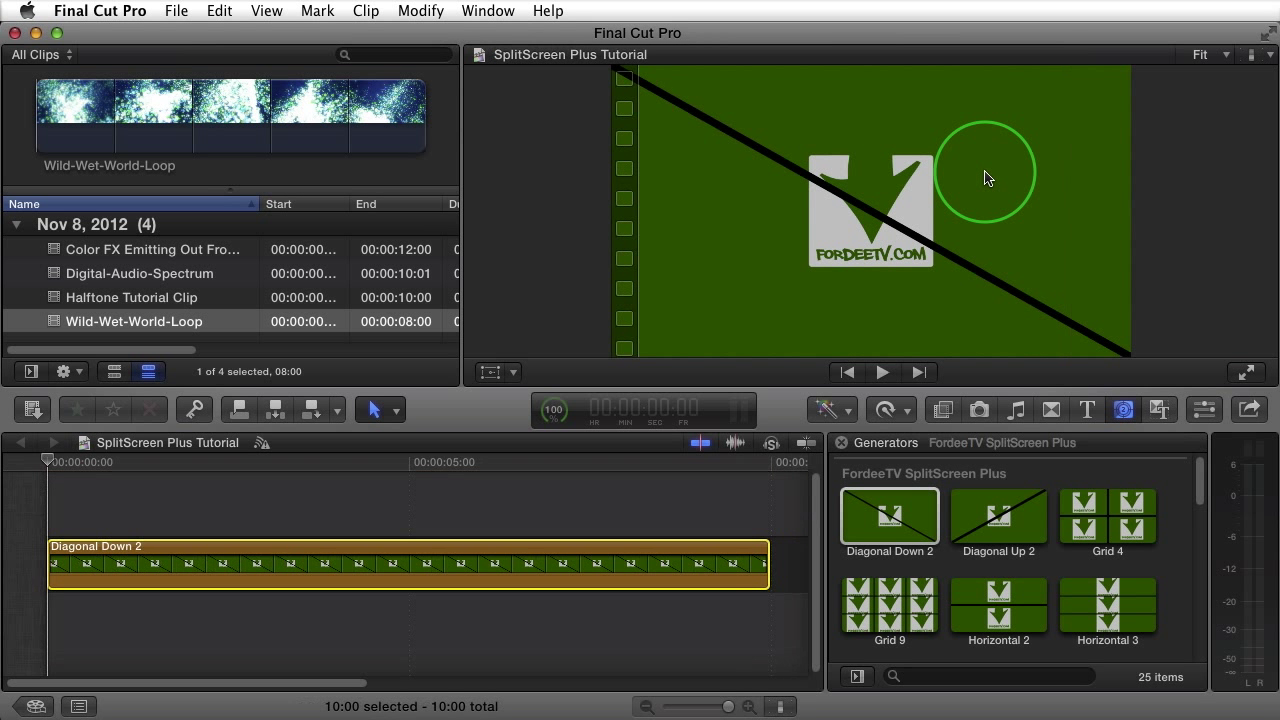
Connect Wild-Wet-World-Loop and Digital-Audio-Spectrum beneath Diagonal Down 2 at the timeline's start, and trim the generator and spectrum clip to the loop's end
click(1204, 410)
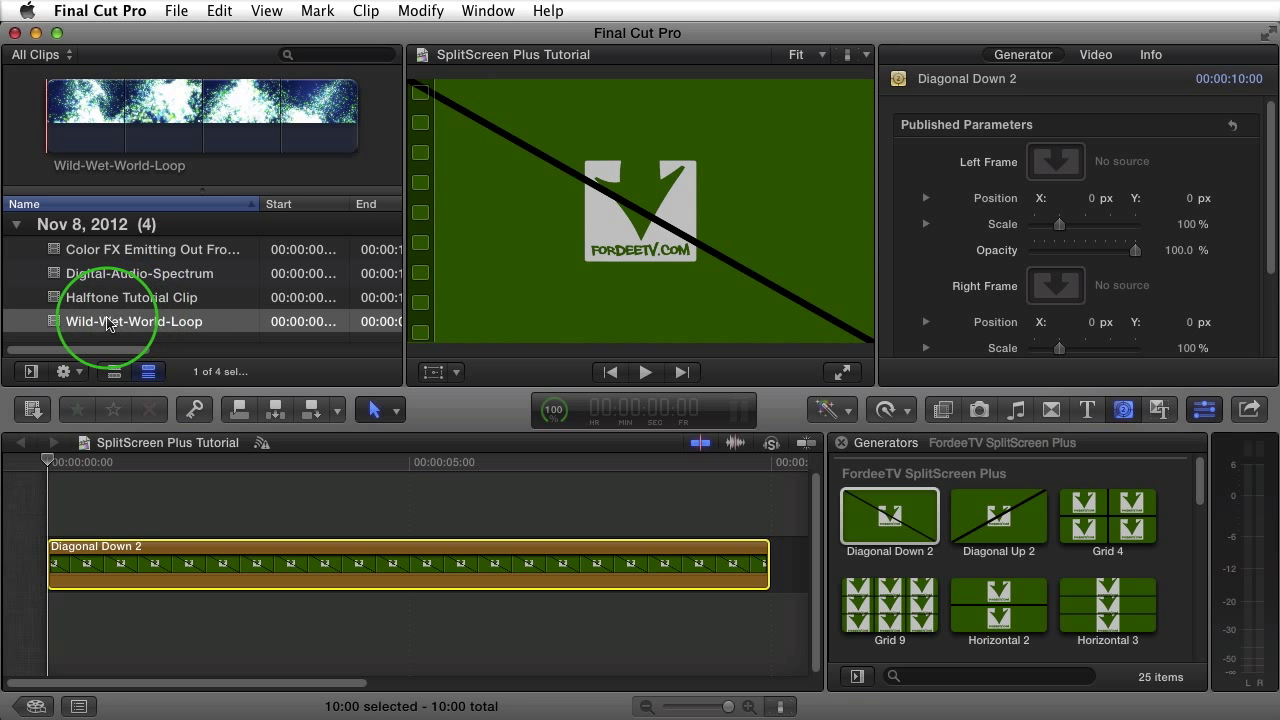
drag(108, 323, 52, 608)
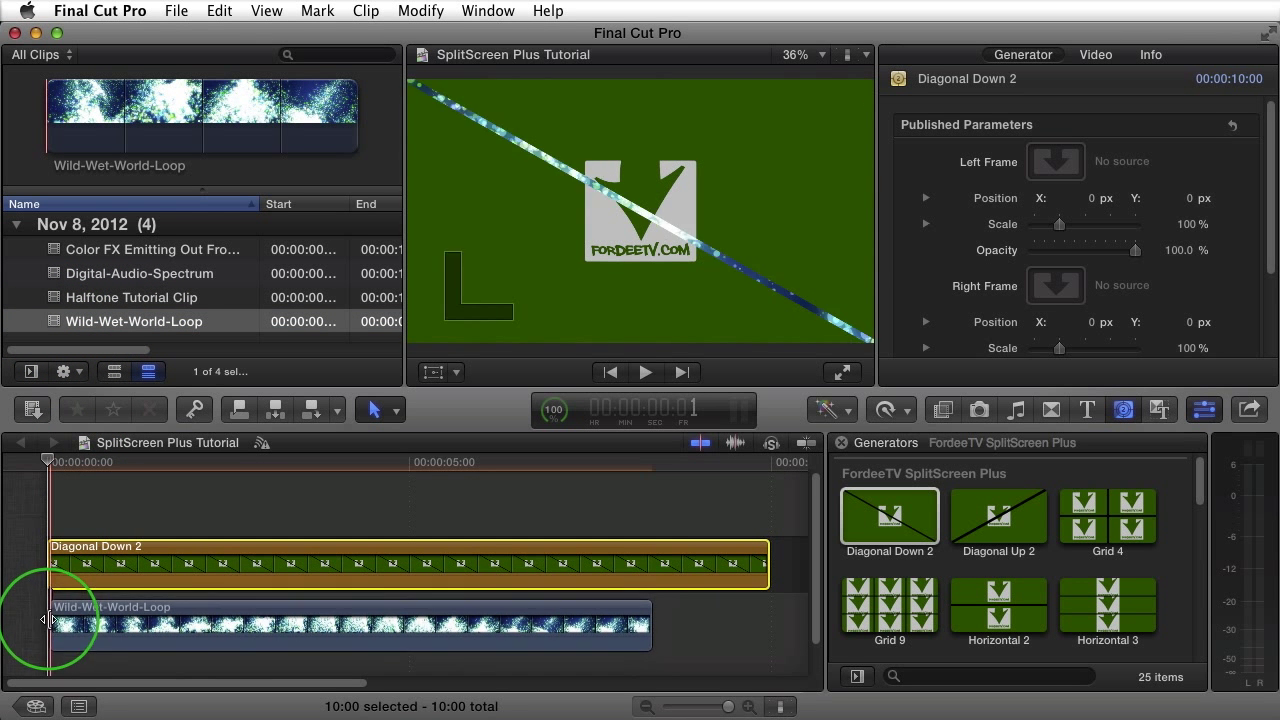
drag(50, 255, 651, 531)
key(n)
drag(762, 641, 651, 647)
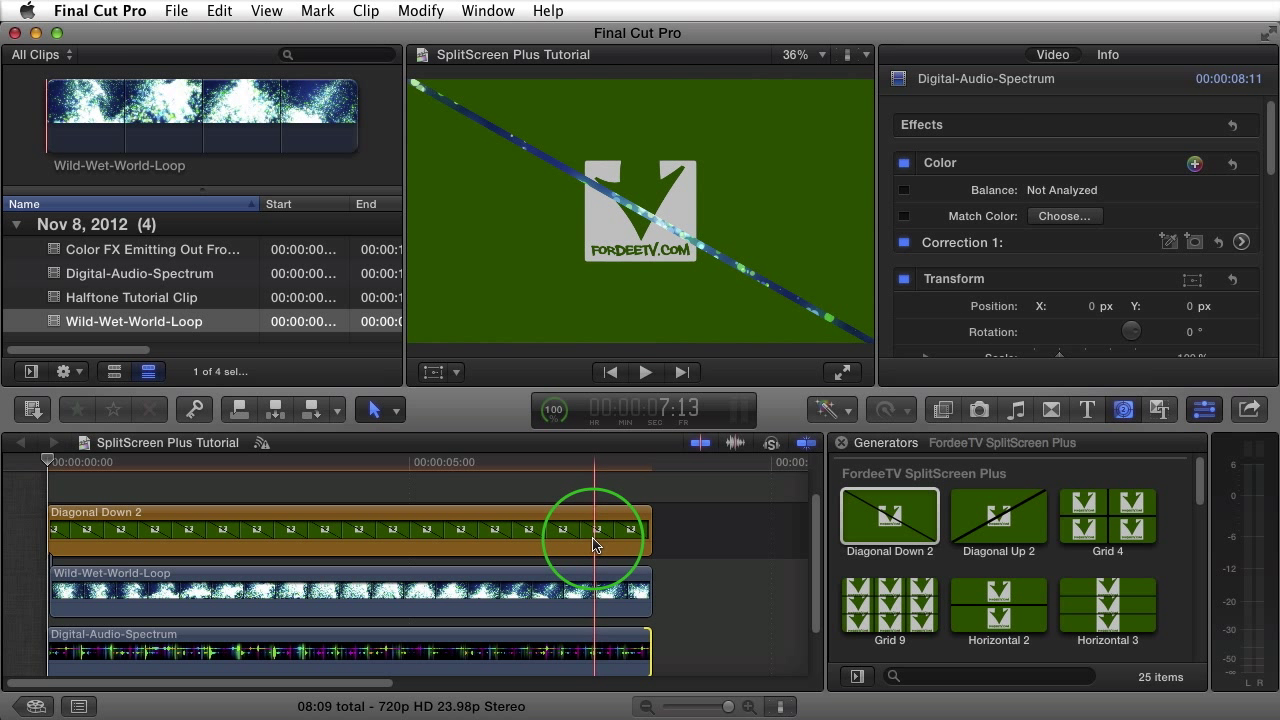
Apply Wild-Wet-World-Loop, from its first frame, as the Left Frame source of Diagonal Down 2, and return the playhead to the beginning
click(594, 545)
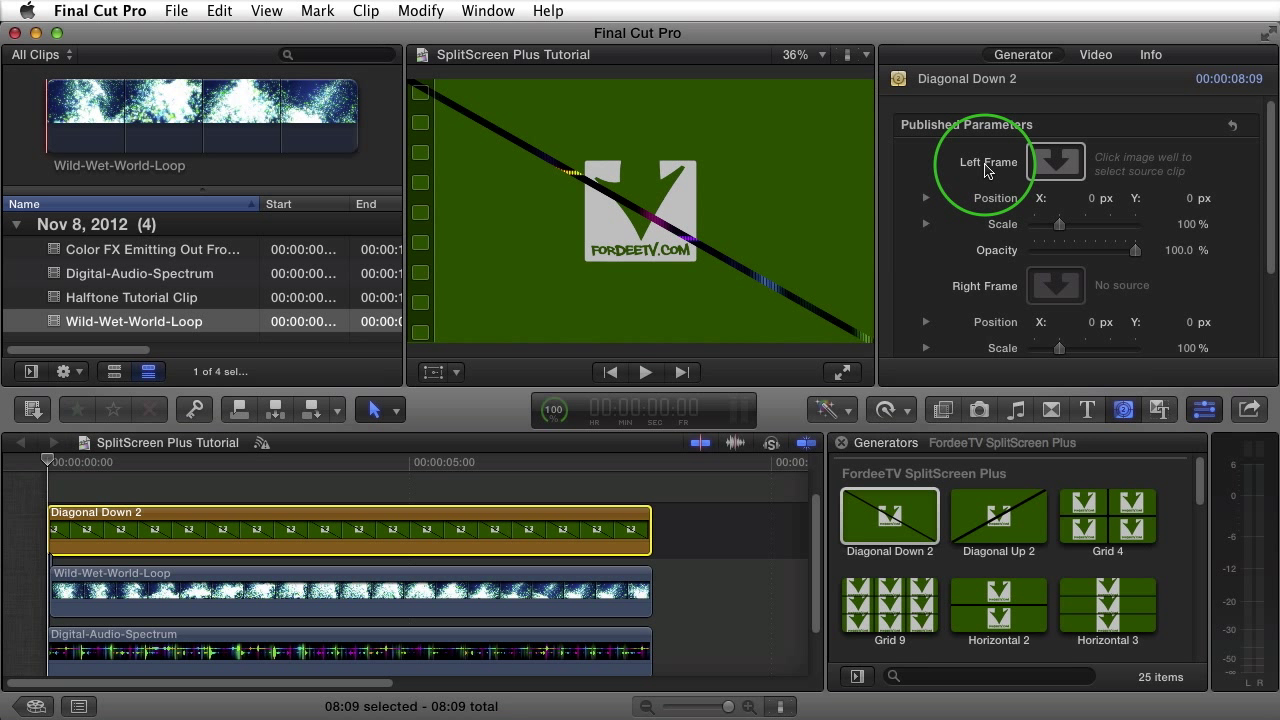
click(1056, 163)
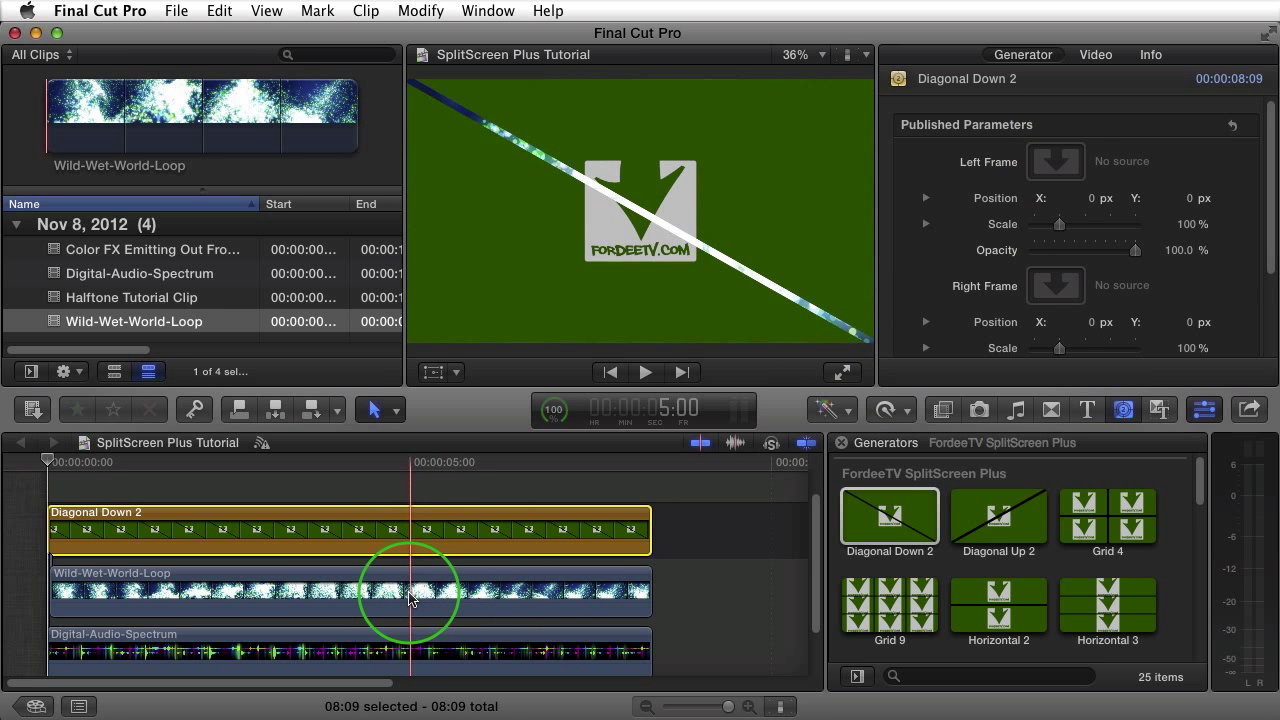
drag(697, 539, 25, 500)
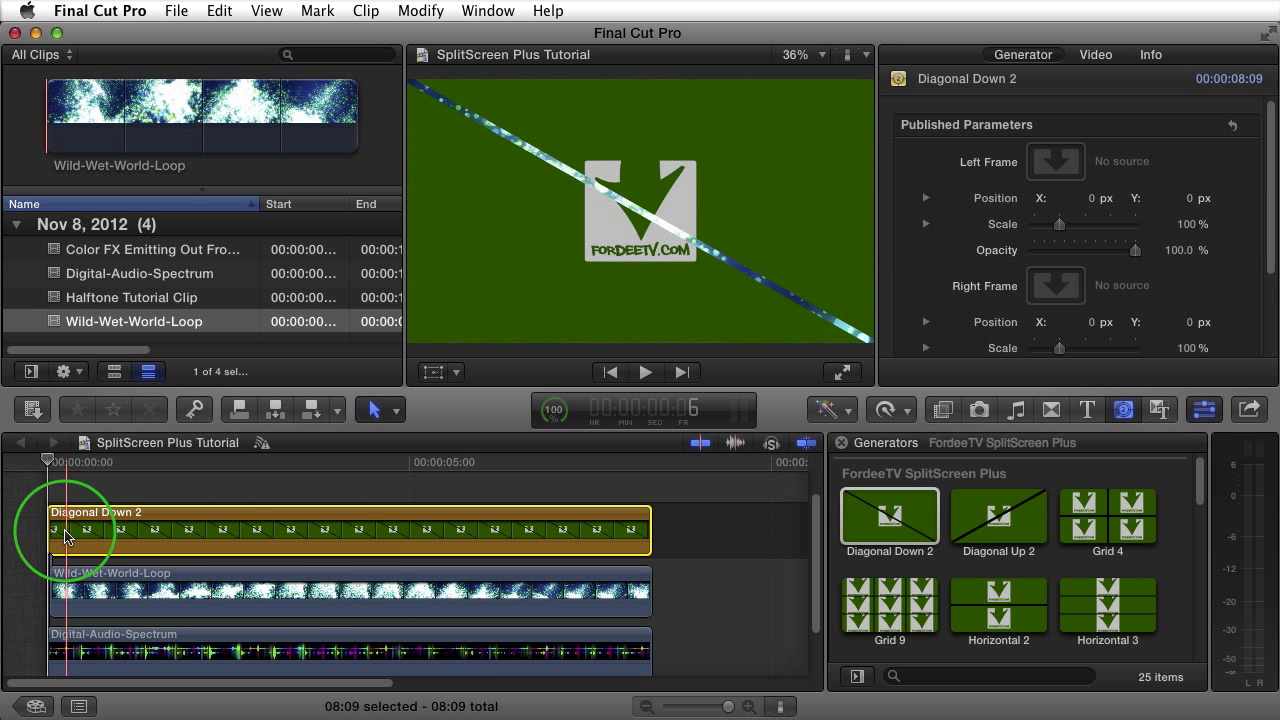
click(210, 468)
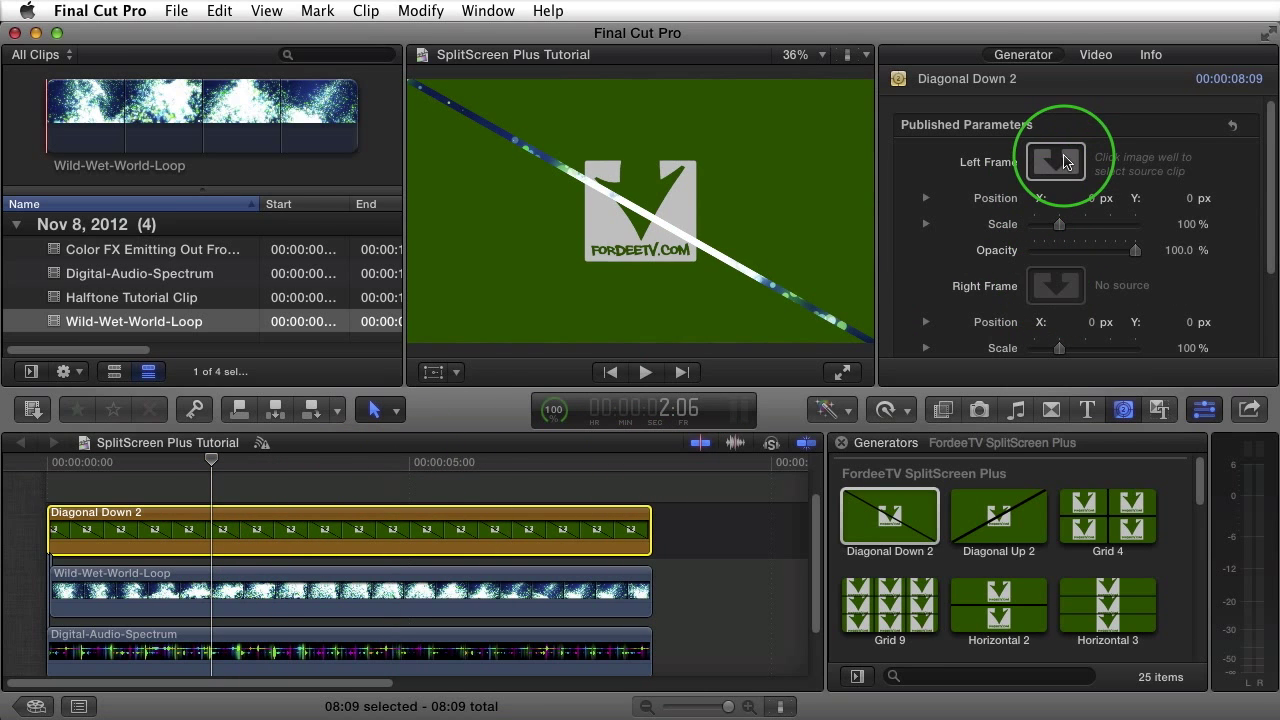
click(1065, 162)
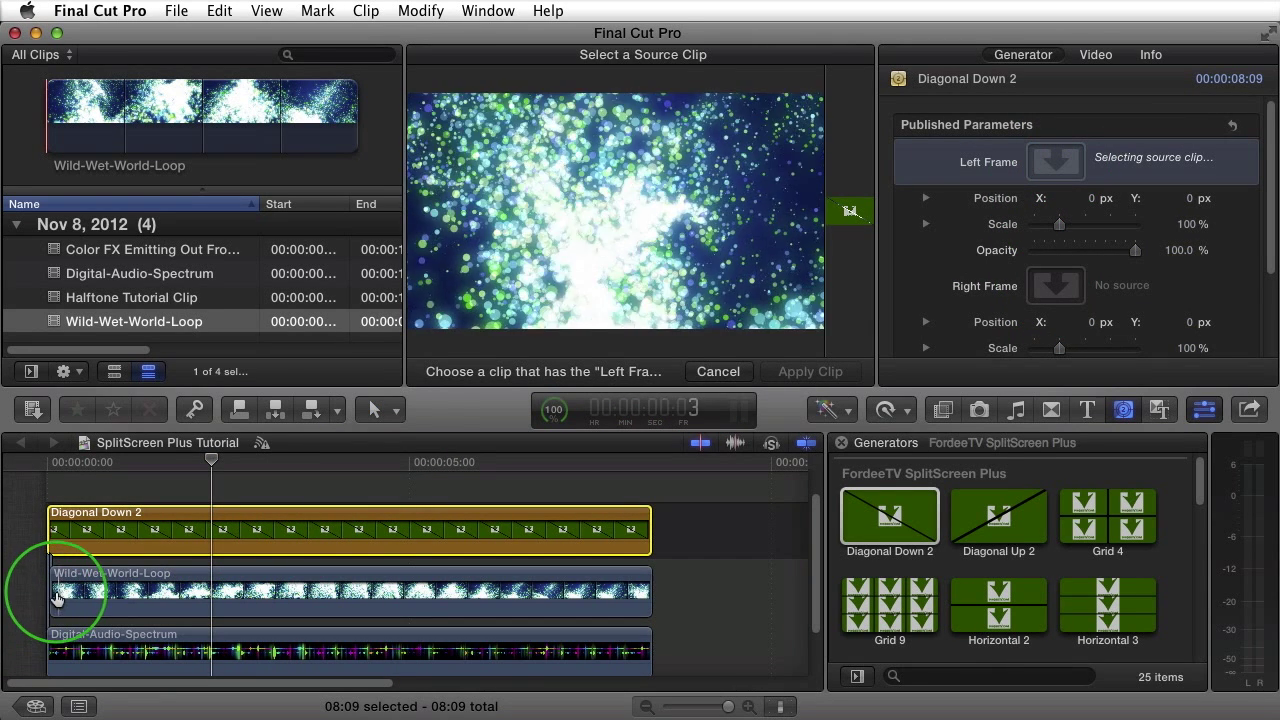
click(48, 598)
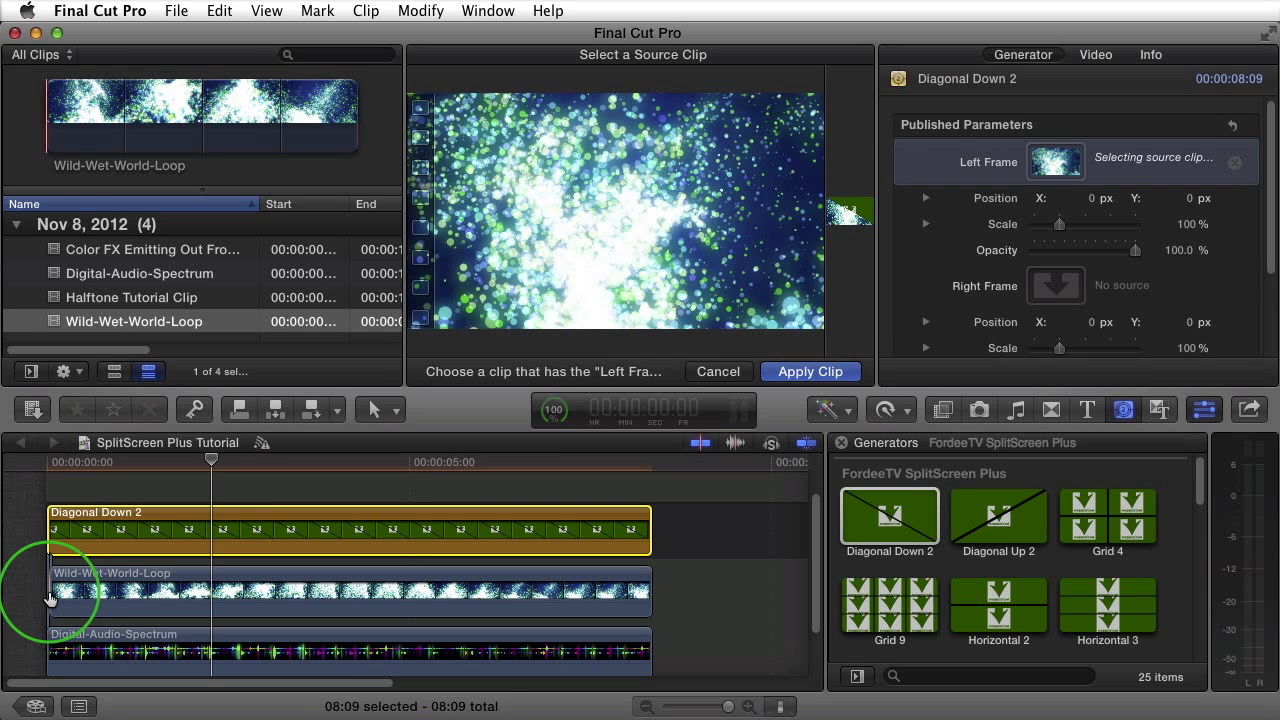
click(810, 371)
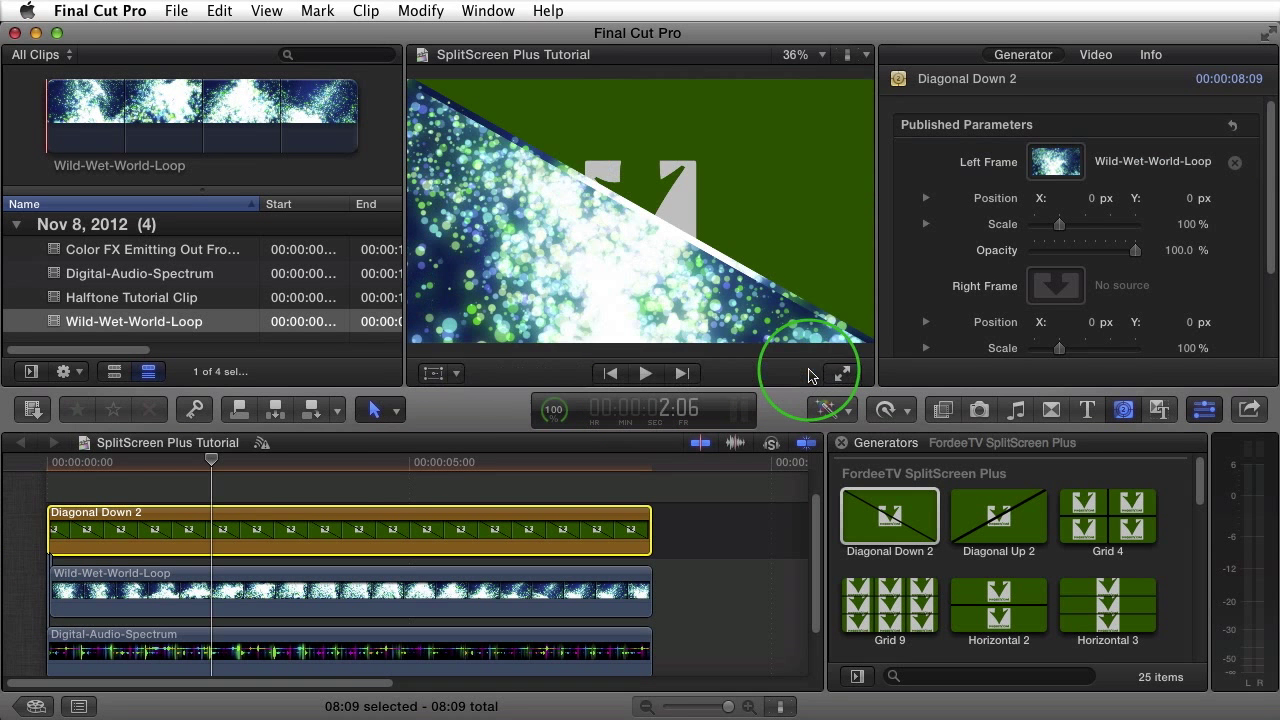
drag(341, 452, 54, 469)
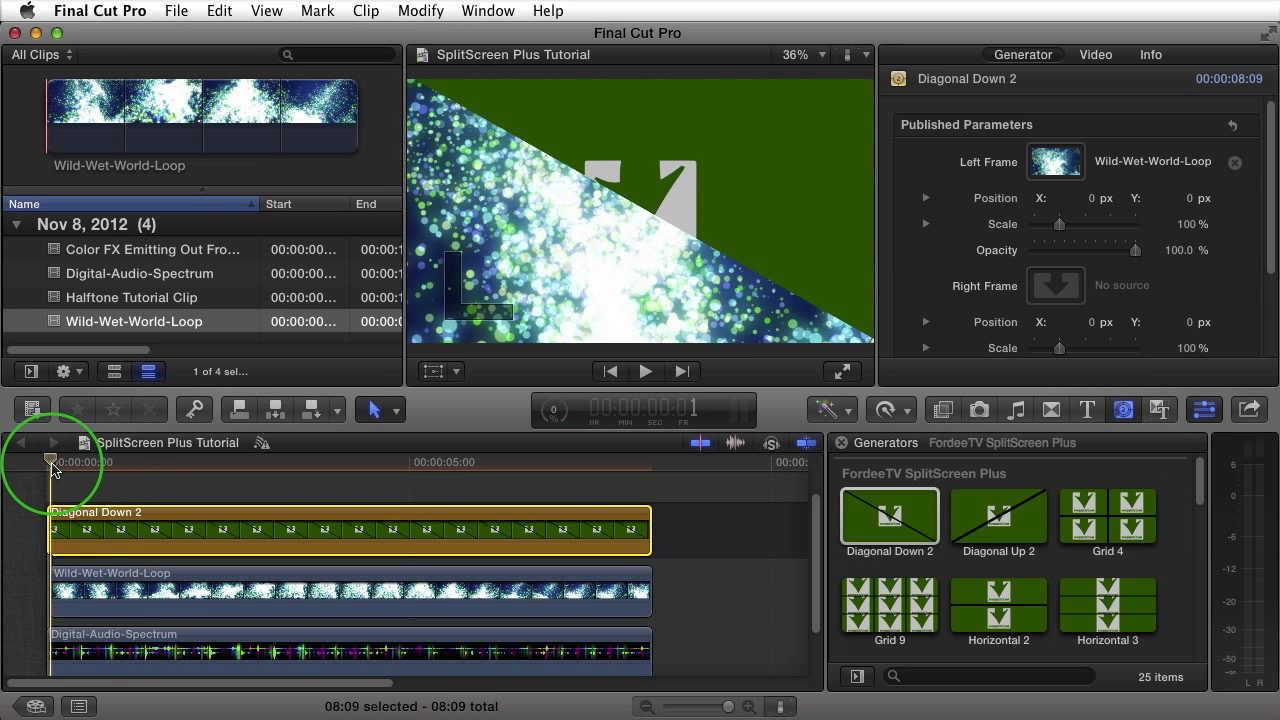
Play the timeline briefly from the start to check the Left Frame clip in Diagonal Down 2
key(space)
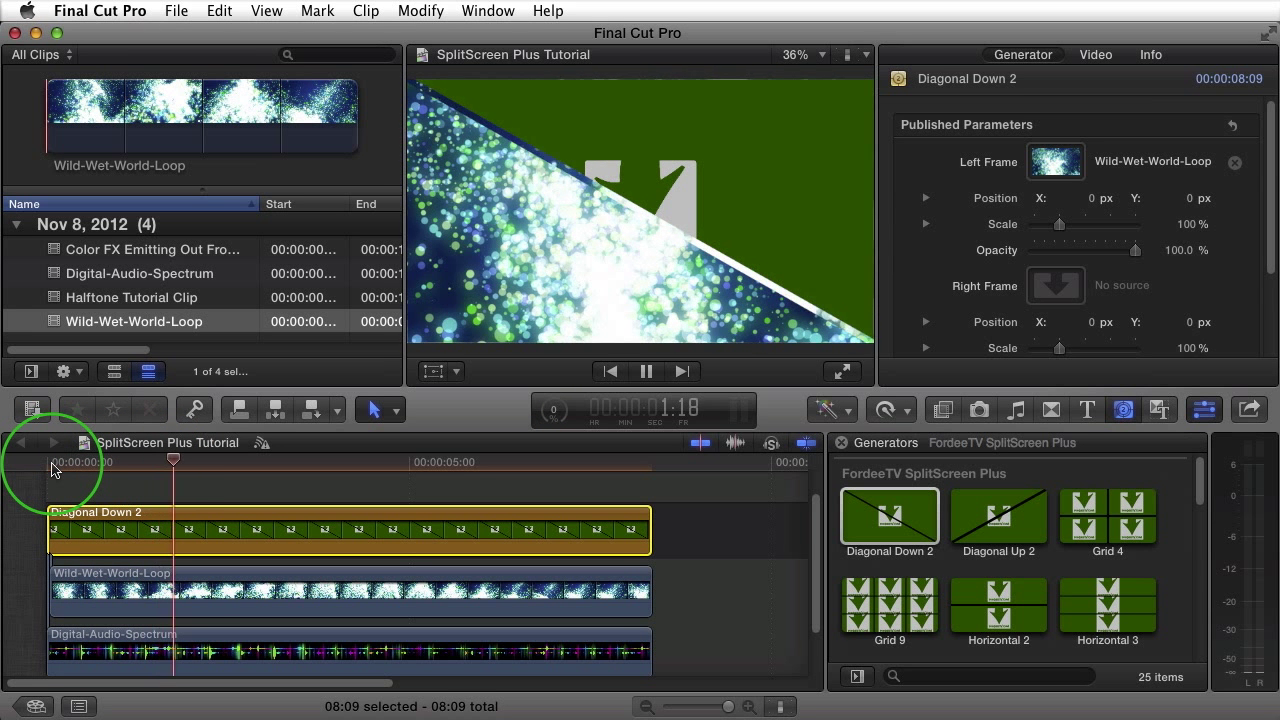
key(space)
drag(252, 462, 220, 535)
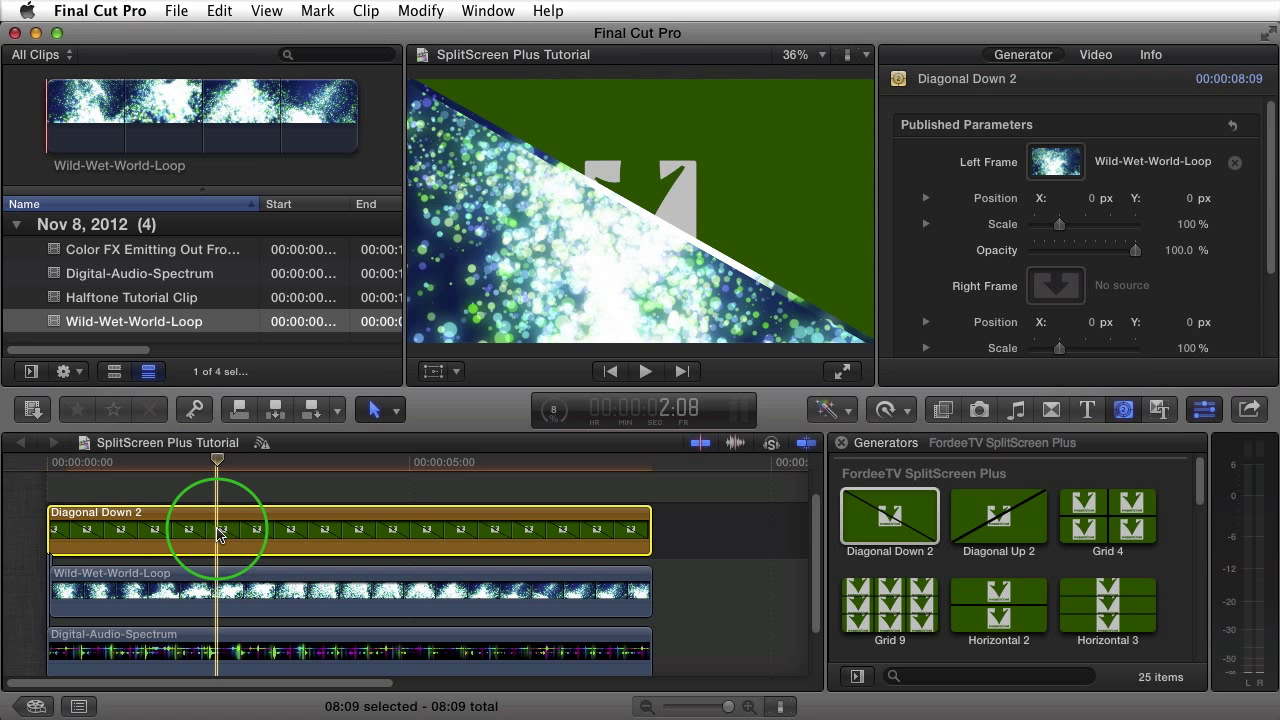
drag(221, 535, 990, 147)
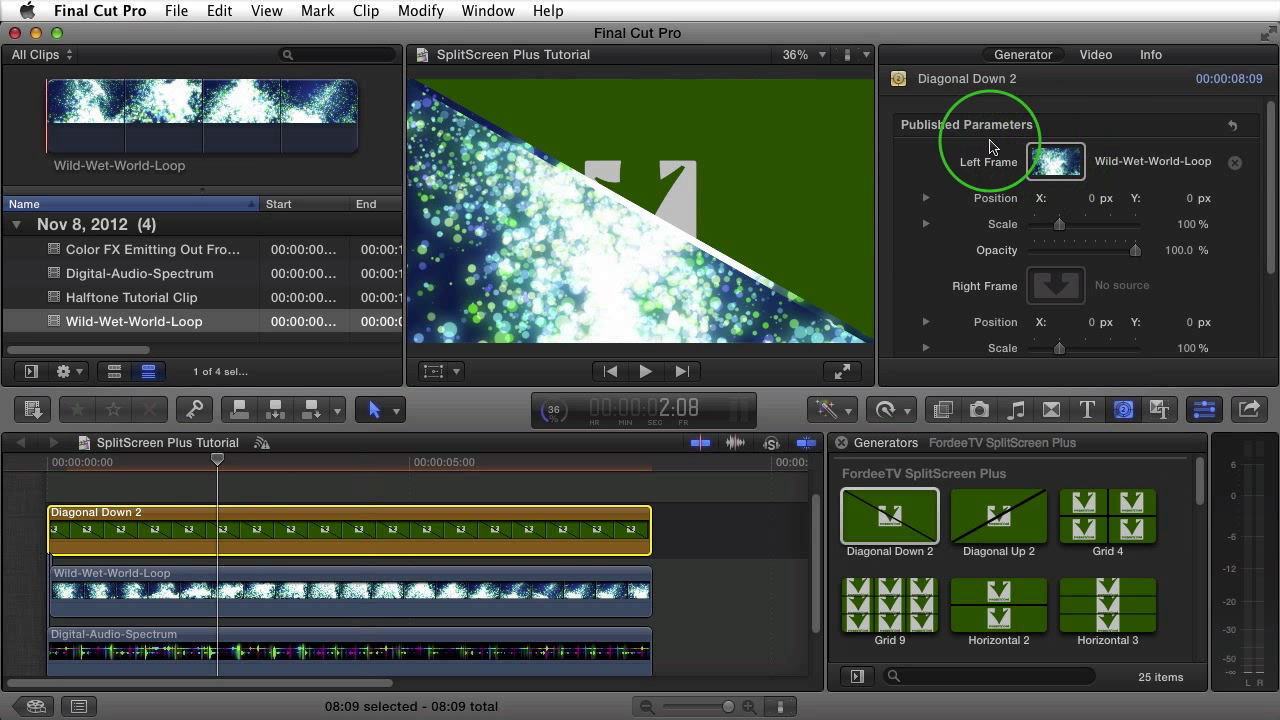
Clear the Left Frame source of Diagonal Down 2 and return the playhead to the beginning of the timeline
click(1237, 164)
click(218, 462)
drag(218, 462, 13, 465)
mouse_move(13, 517)
mouse_down()
mouse_move(77, 540)
mouse_move(2, 535)
mouse_up()
drag(380, 413, 455, 416)
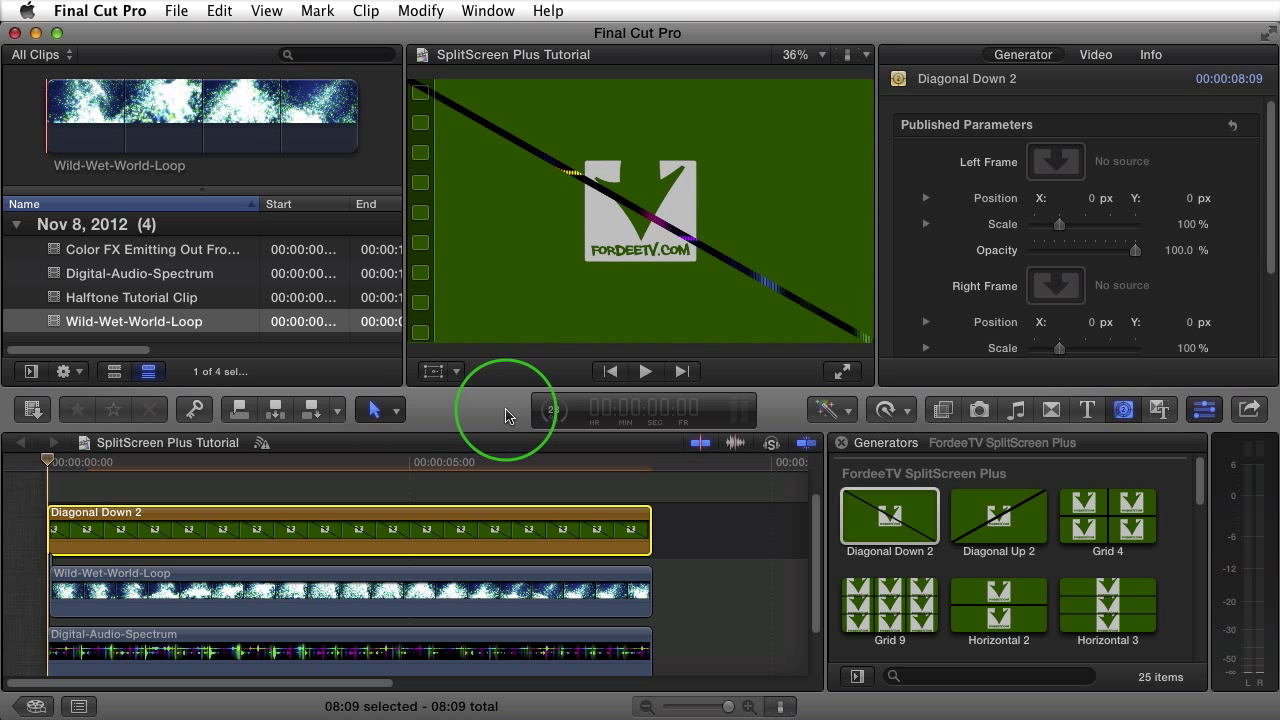
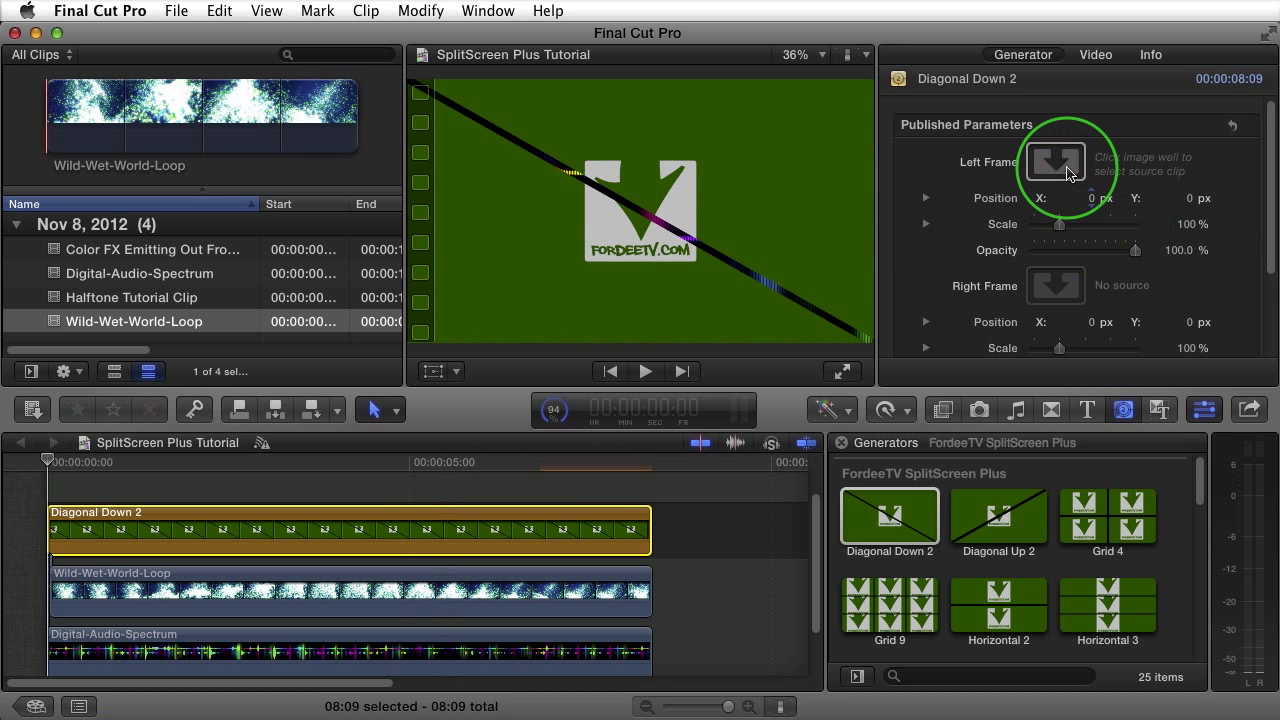
Reapply Wild-Wet-World-Loop from its first frame as the Left Frame source, and place the playhead at the timeline's start
click(1062, 162)
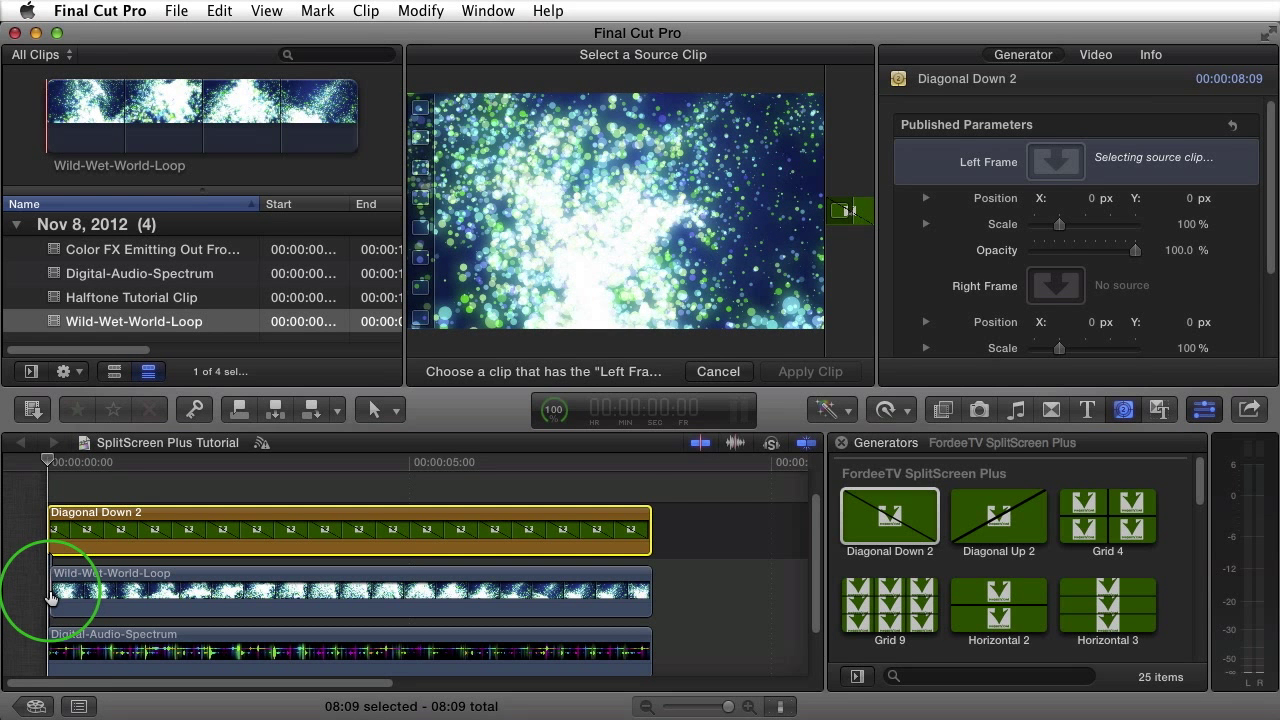
click(50, 597)
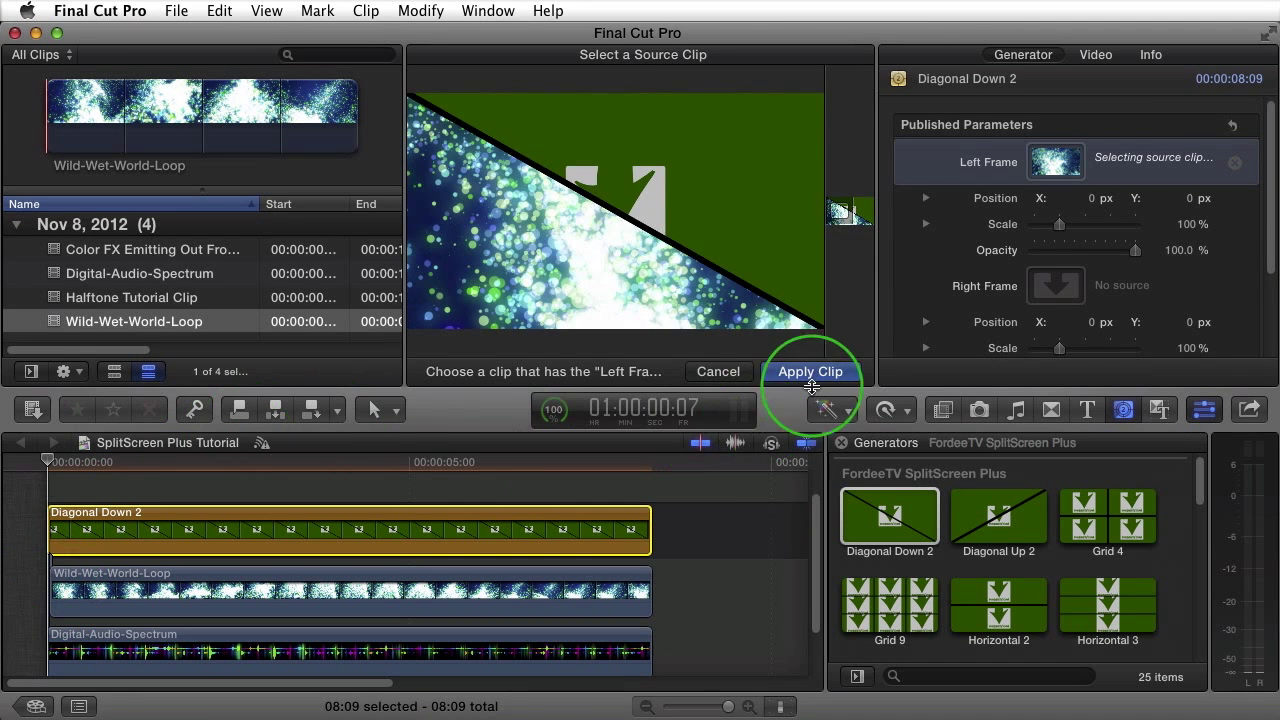
click(803, 374)
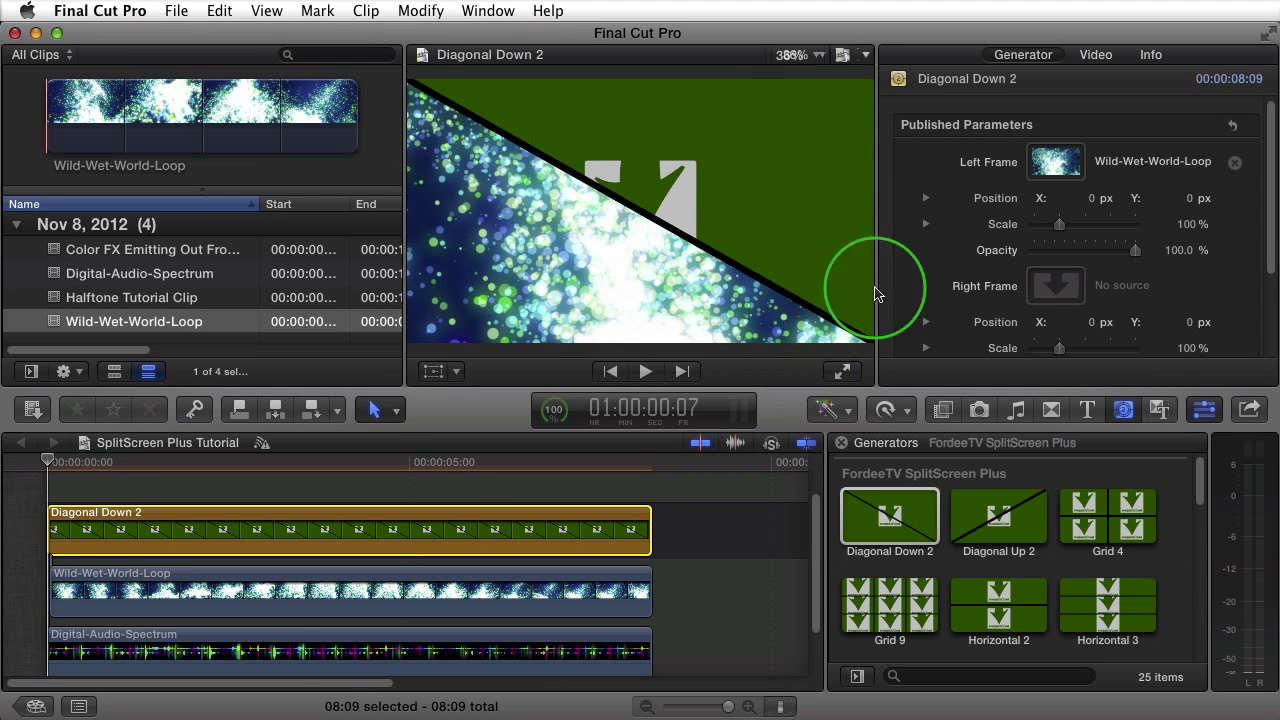
click(47, 470)
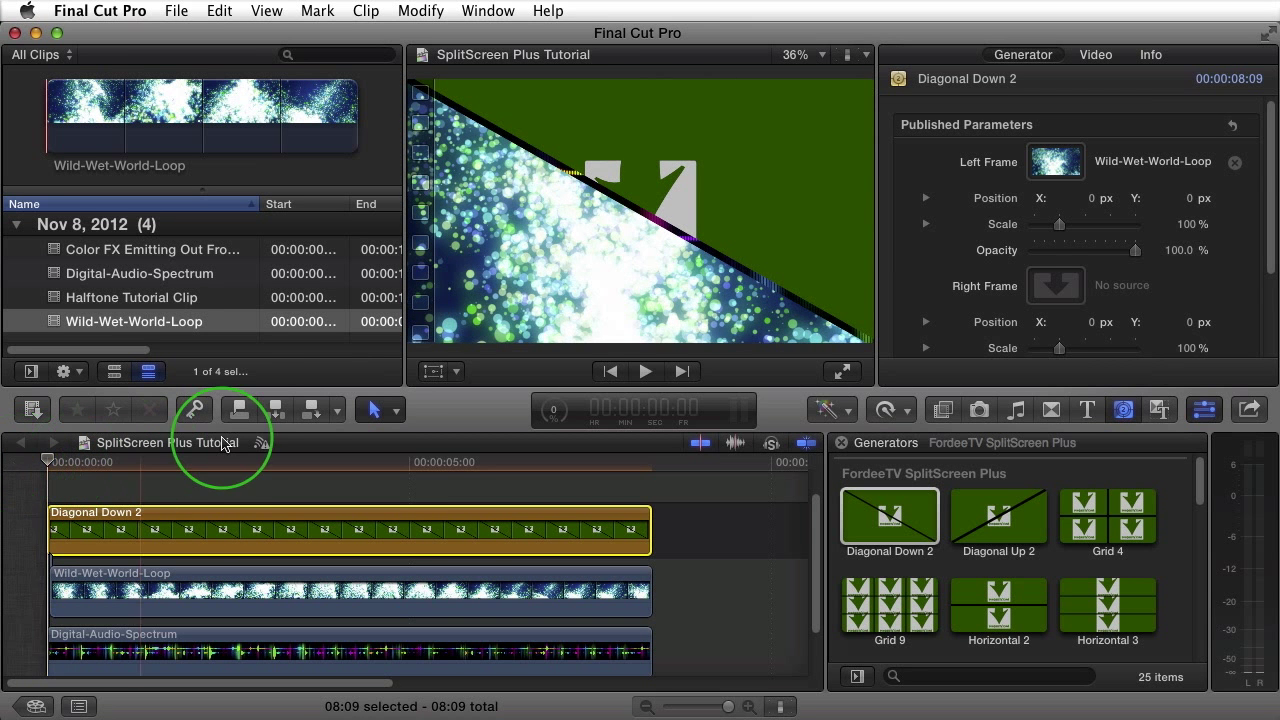
Apply Digital-Audio-Spectrum, from its first frame, as the Right Frame source of Diagonal Down 2
click(1057, 289)
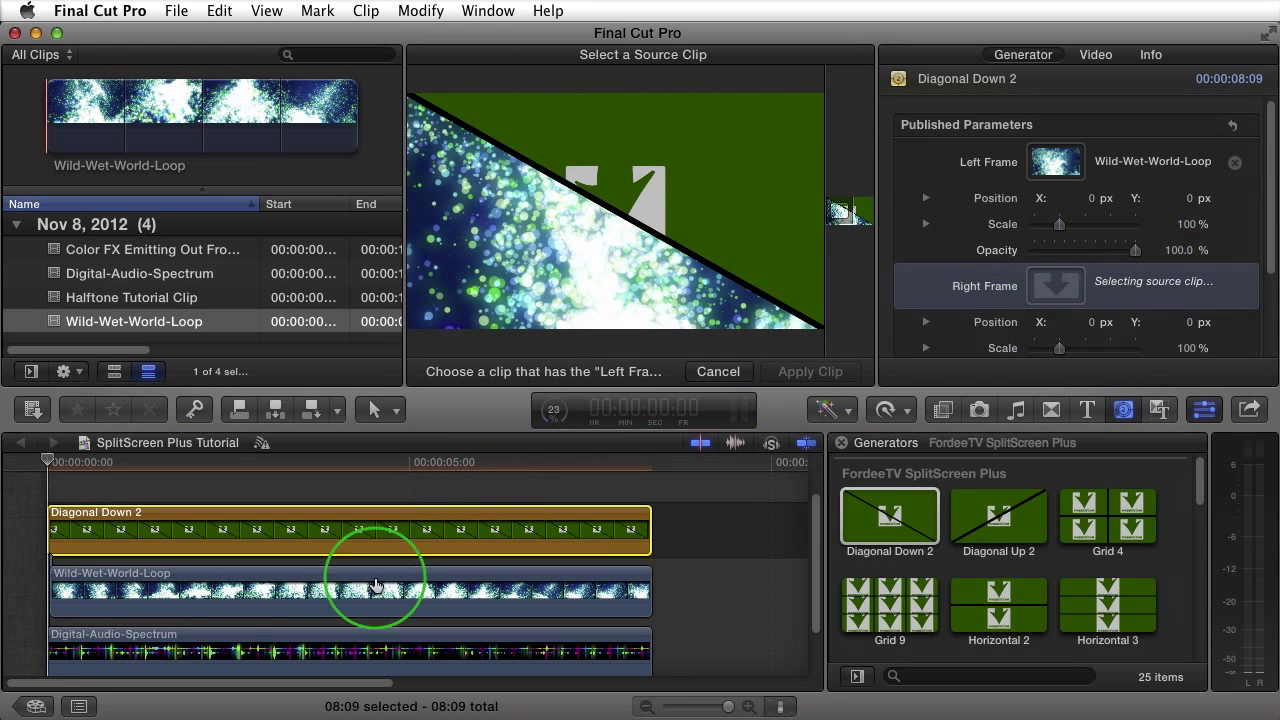
click(60, 652)
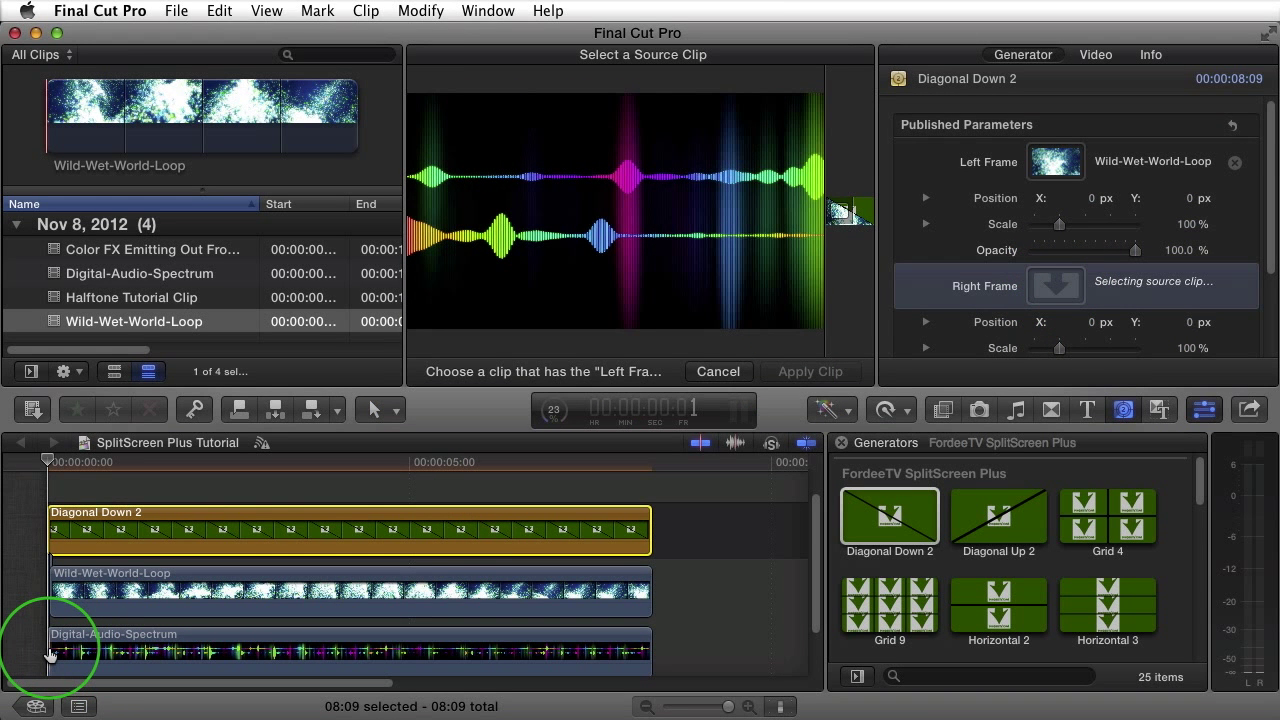
click(785, 371)
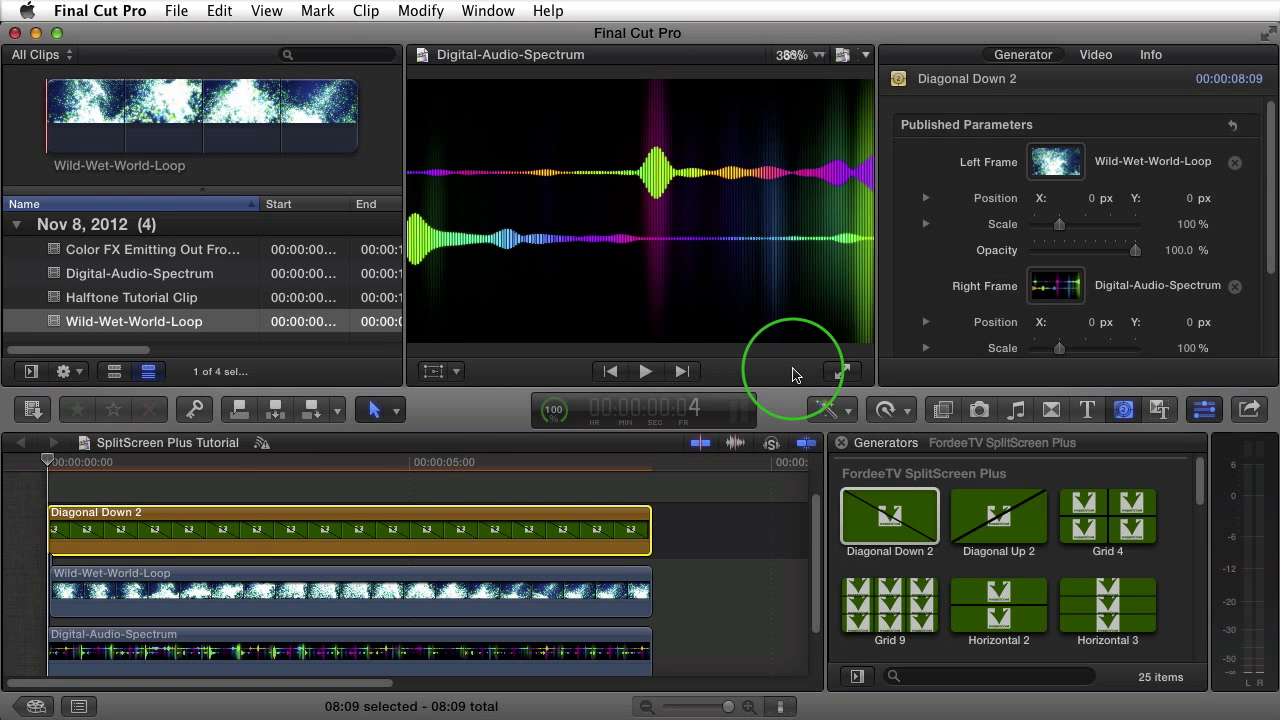
Preview the two-clip diagonal split screen by playing the timeline from its beginning
click(82, 466)
click(88, 528)
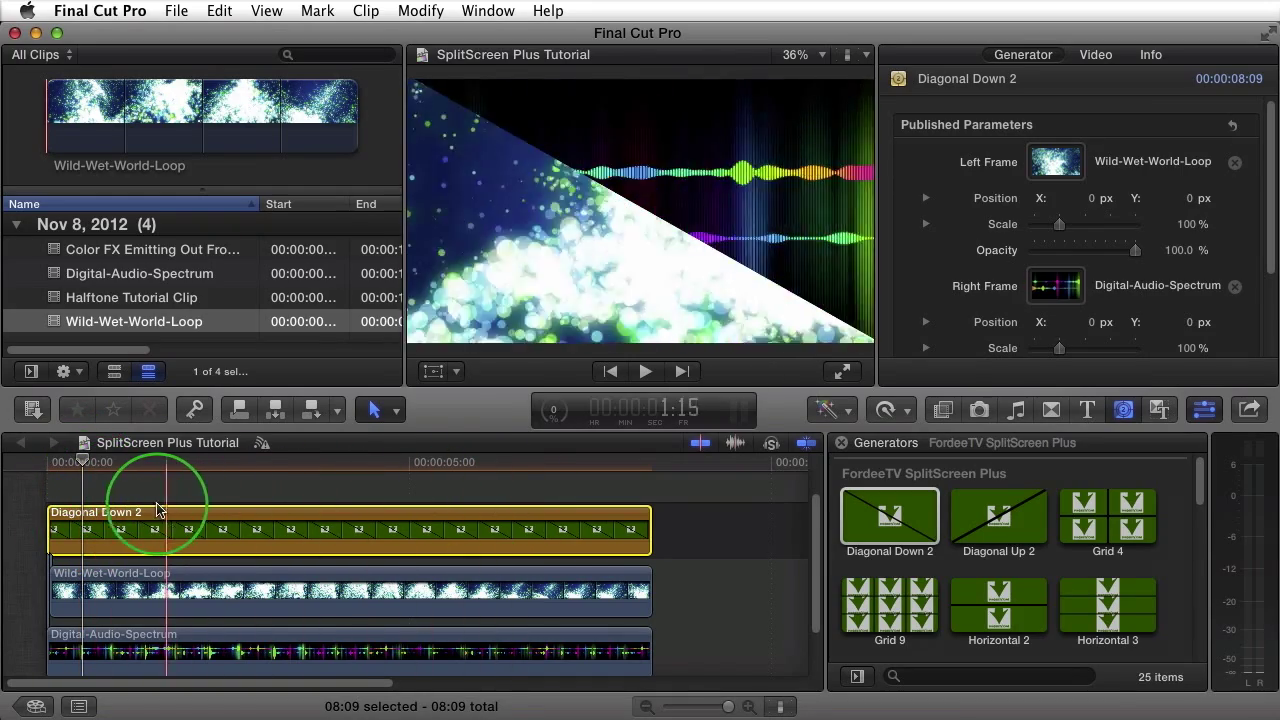
click(27, 464)
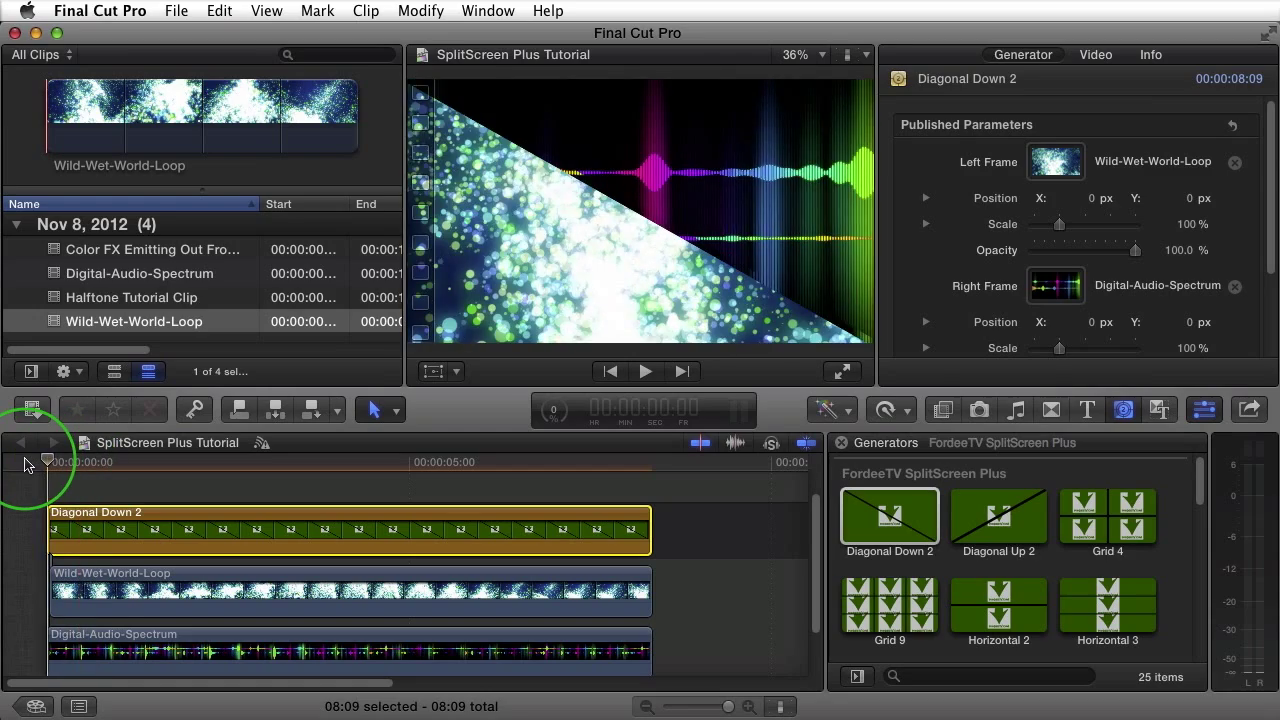
key(space)
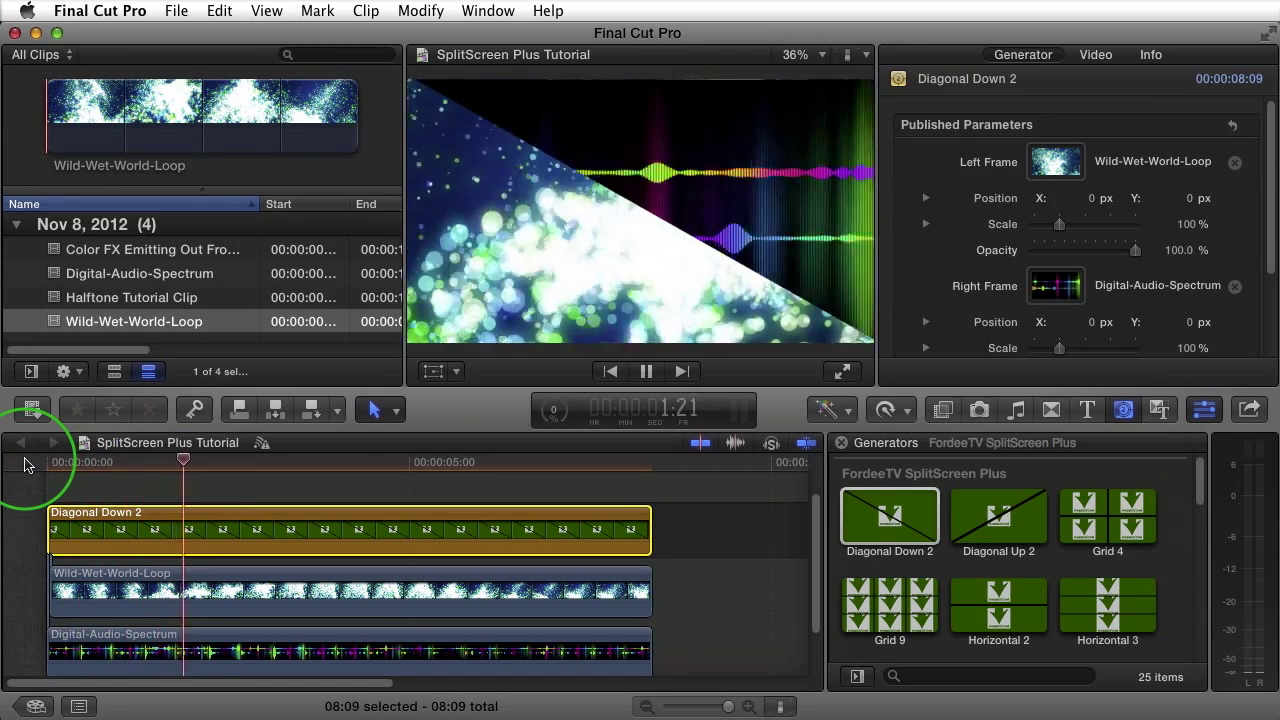
key(space)
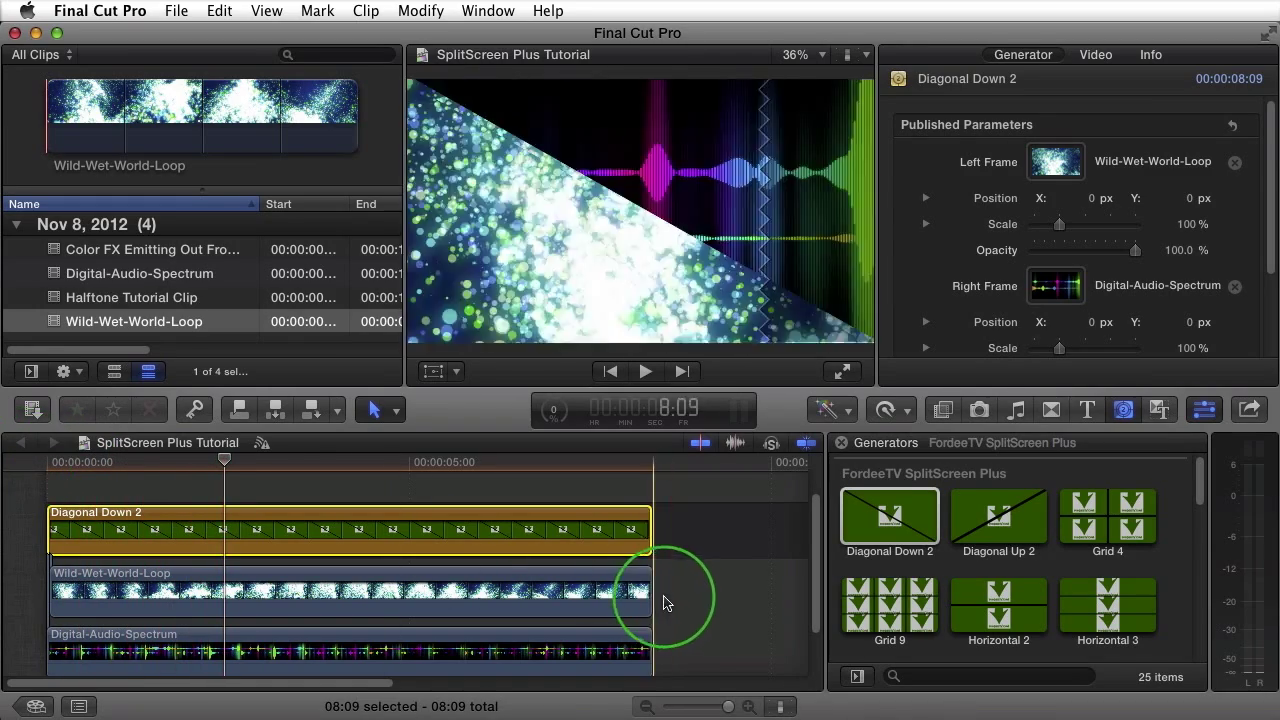
Disable the Wild-Wet-World-Loop and Digital-Audio-Spectrum clips in the timeline, and reselect Diagonal Down 2
drag(677, 591, 579, 657)
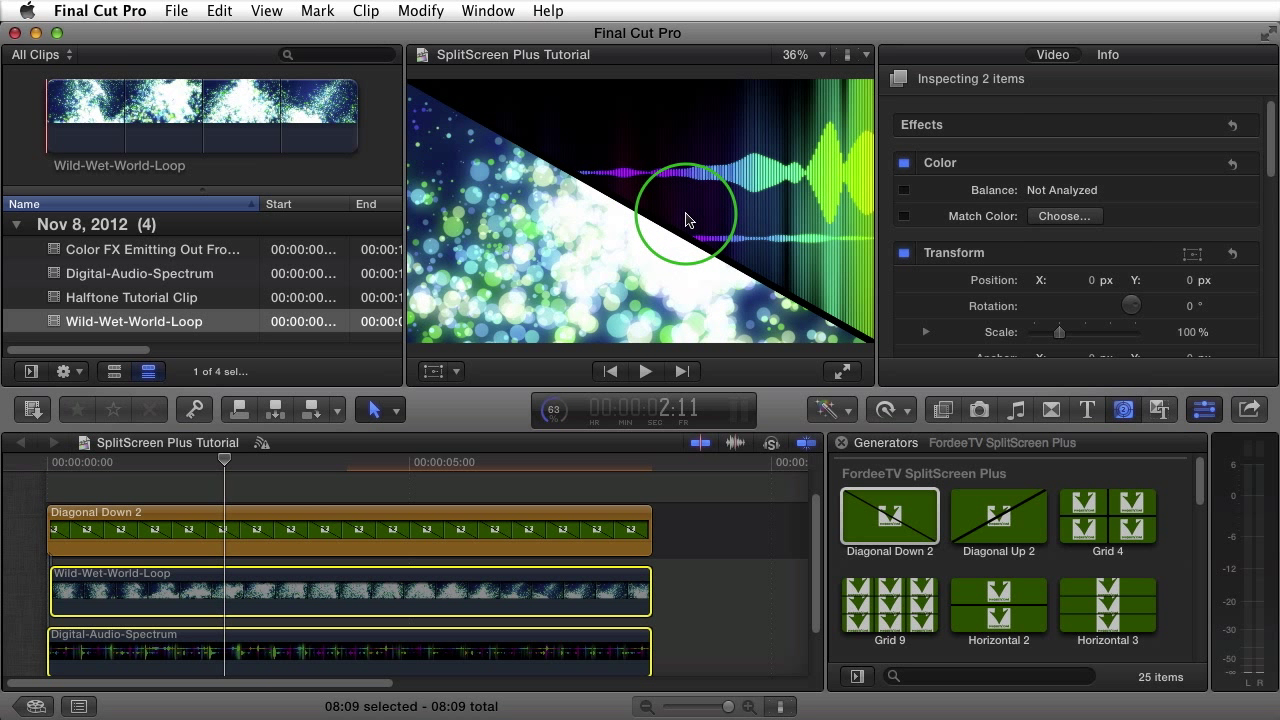
click(237, 530)
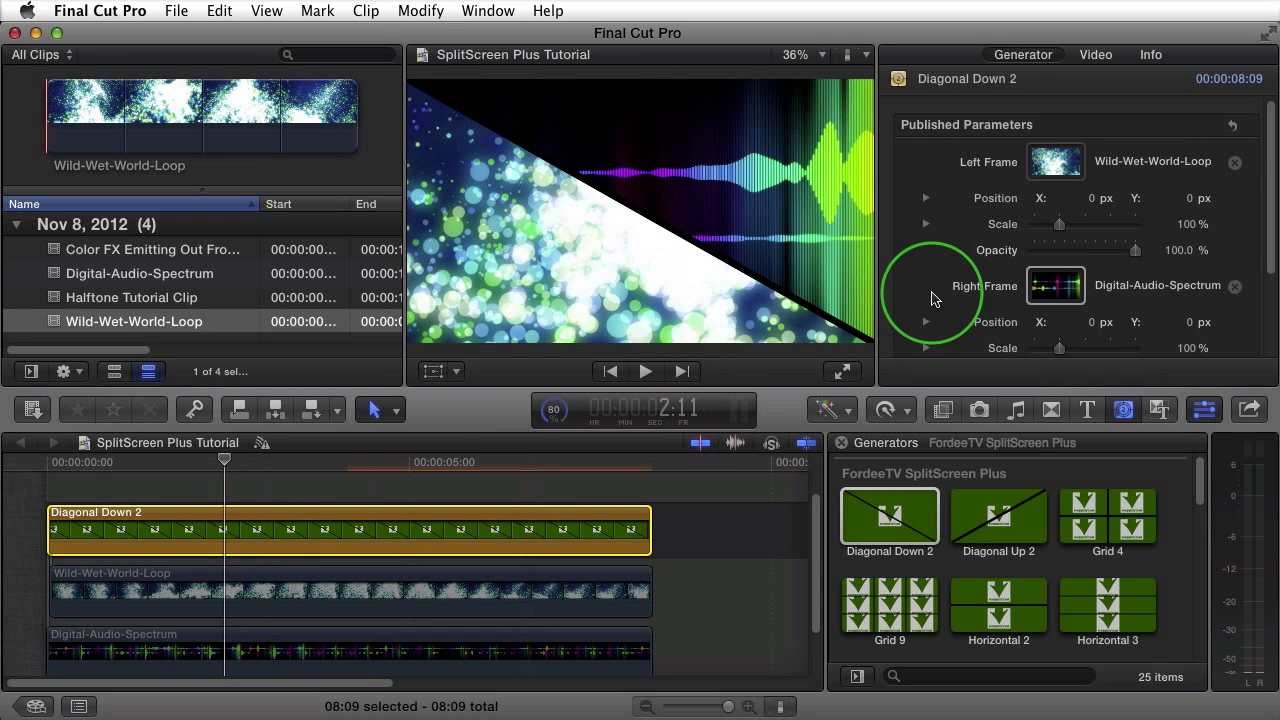
Try a Frame Seperation of 0 on Diagonal Down 2, and restore it to 100
drag(1272, 190, 1262, 286)
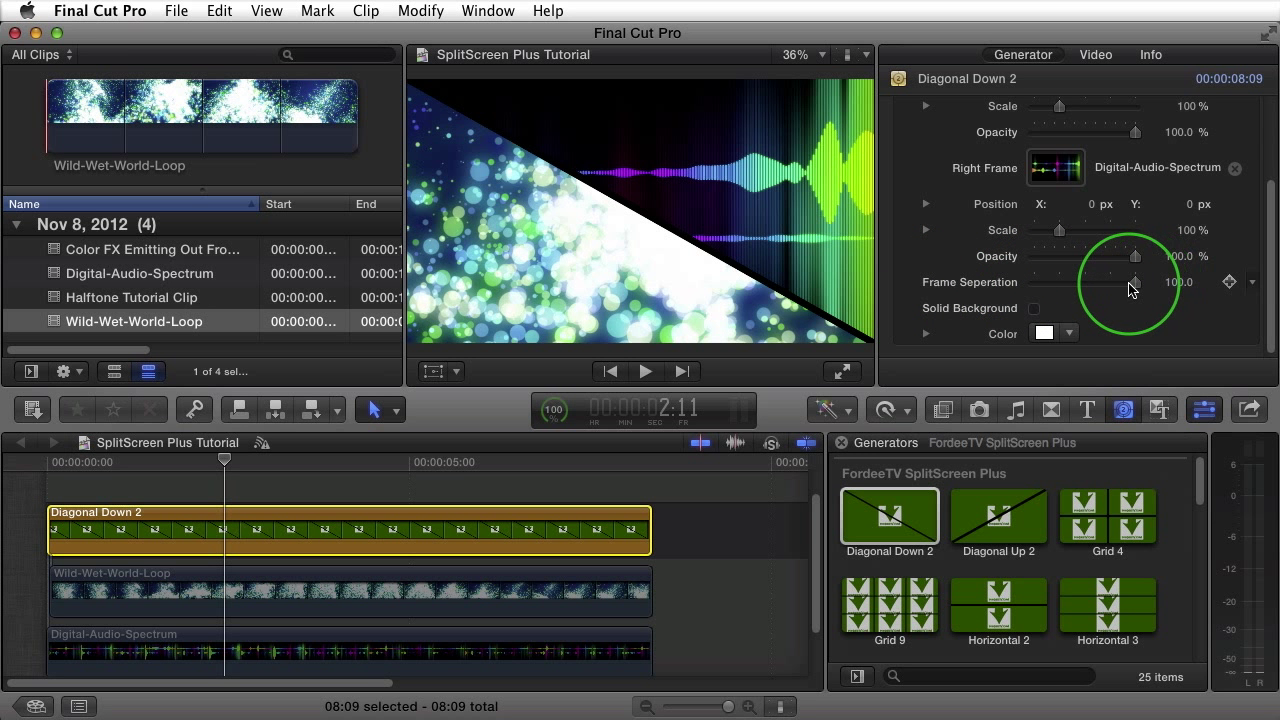
drag(1136, 285, 910, 281)
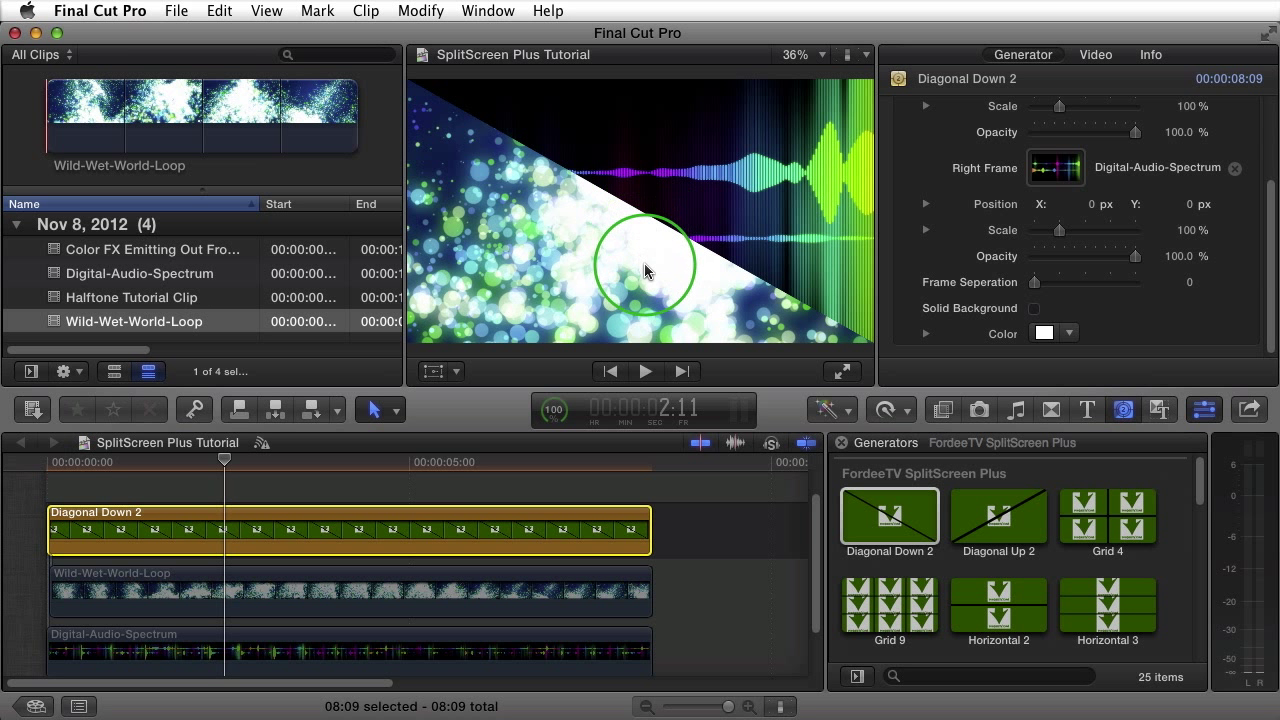
drag(1040, 284, 1200, 285)
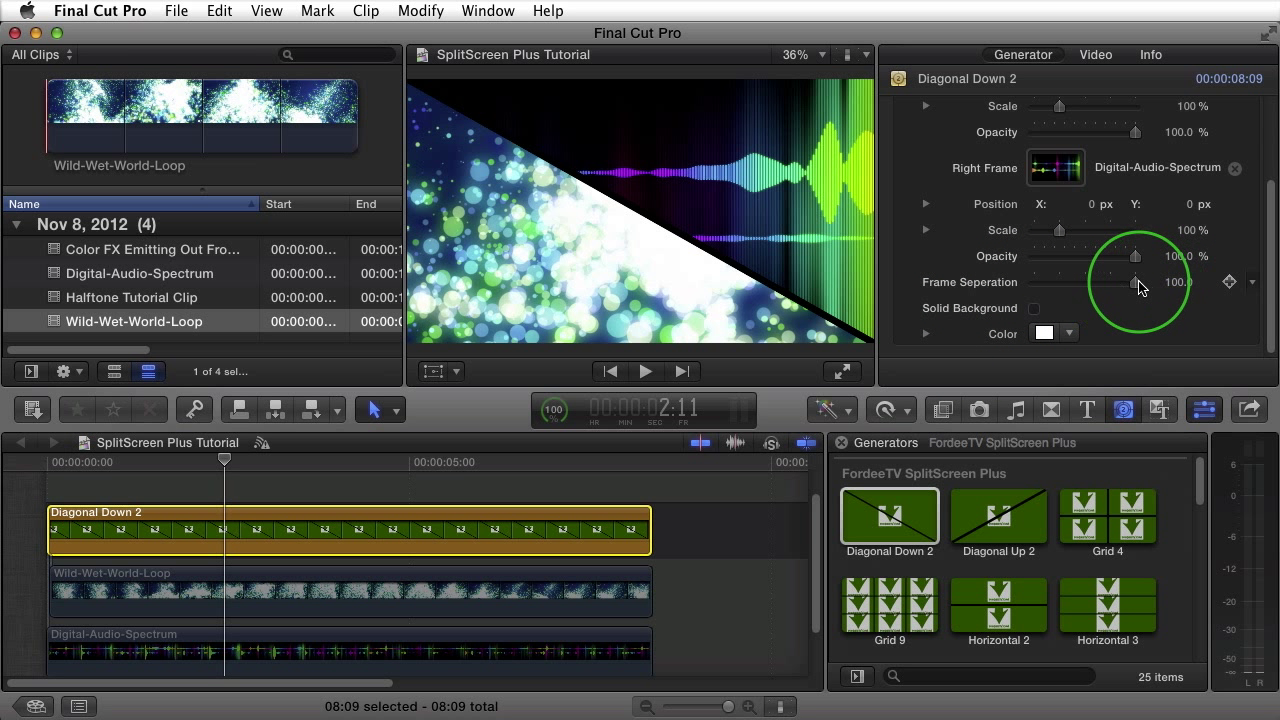
Try a light blue Solid Background between the two frames, and turn the background off again
click(1034, 309)
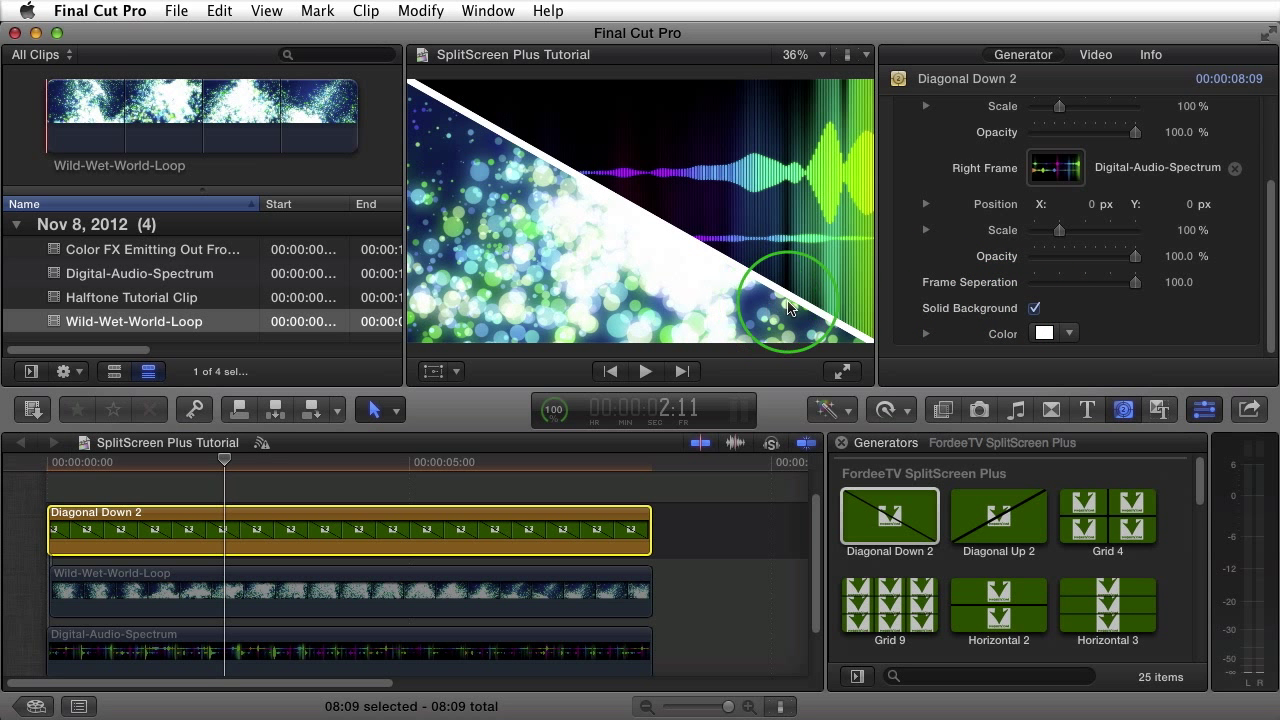
click(1043, 333)
drag(757, 470, 626, 498)
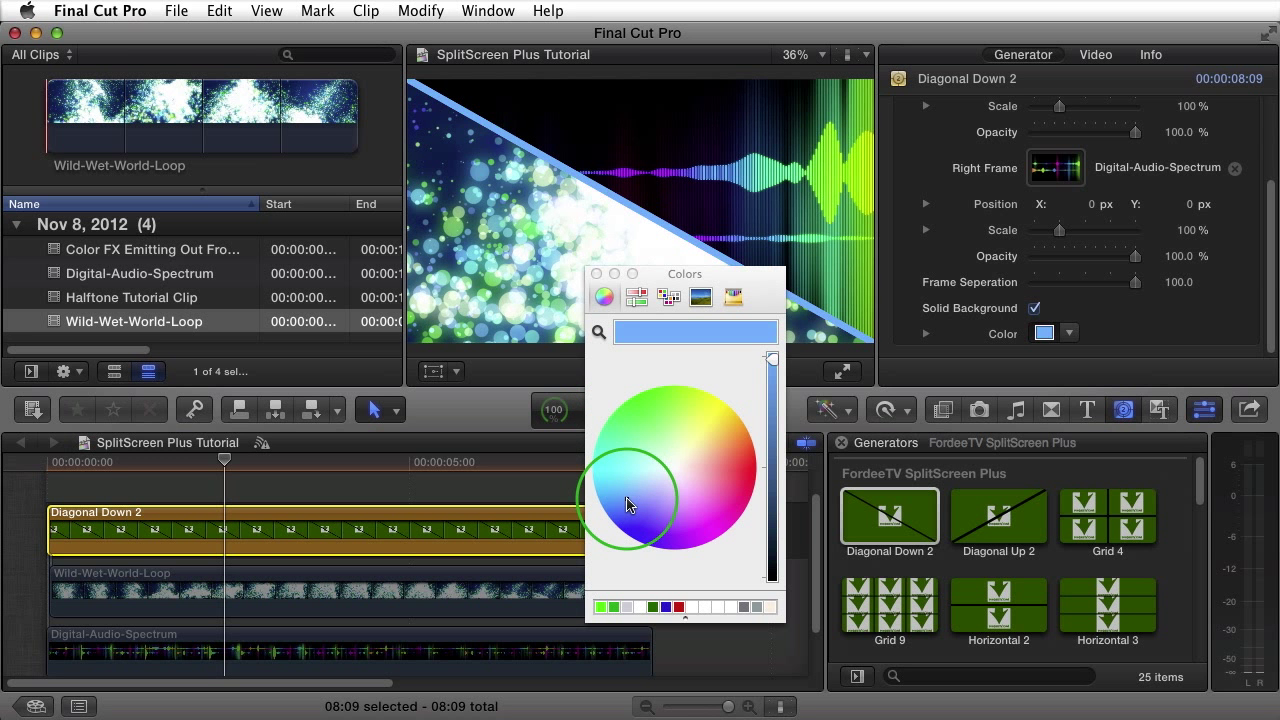
click(596, 274)
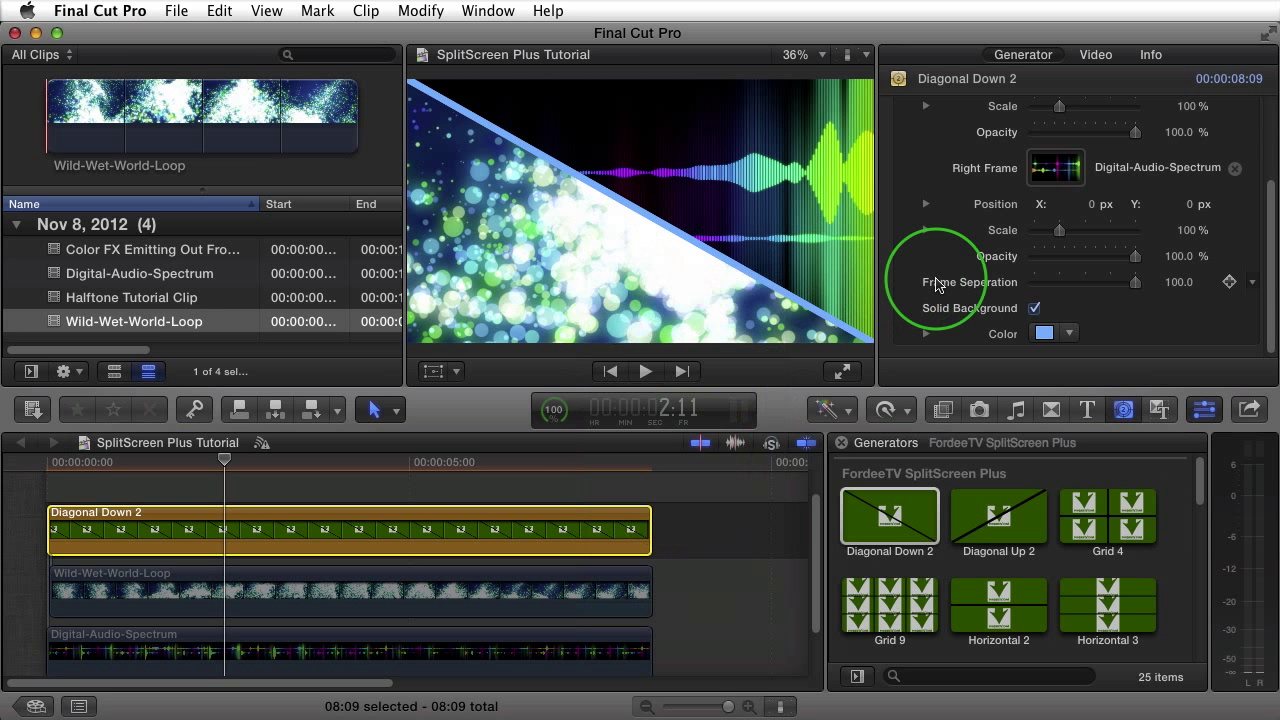
click(1035, 309)
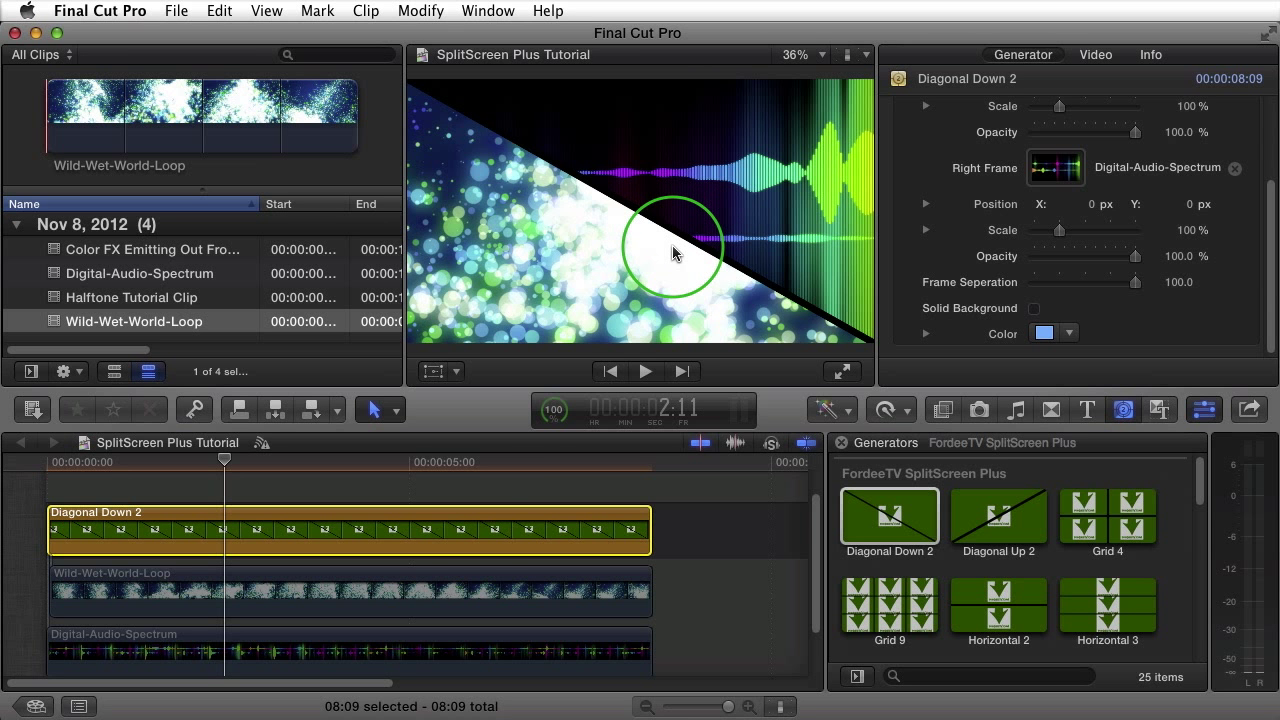
Inspect the Wild-Wet-World-Loop clip's video settings, and return to Diagonal Down 2's parameters with the playhead at the beginning
click(431, 581)
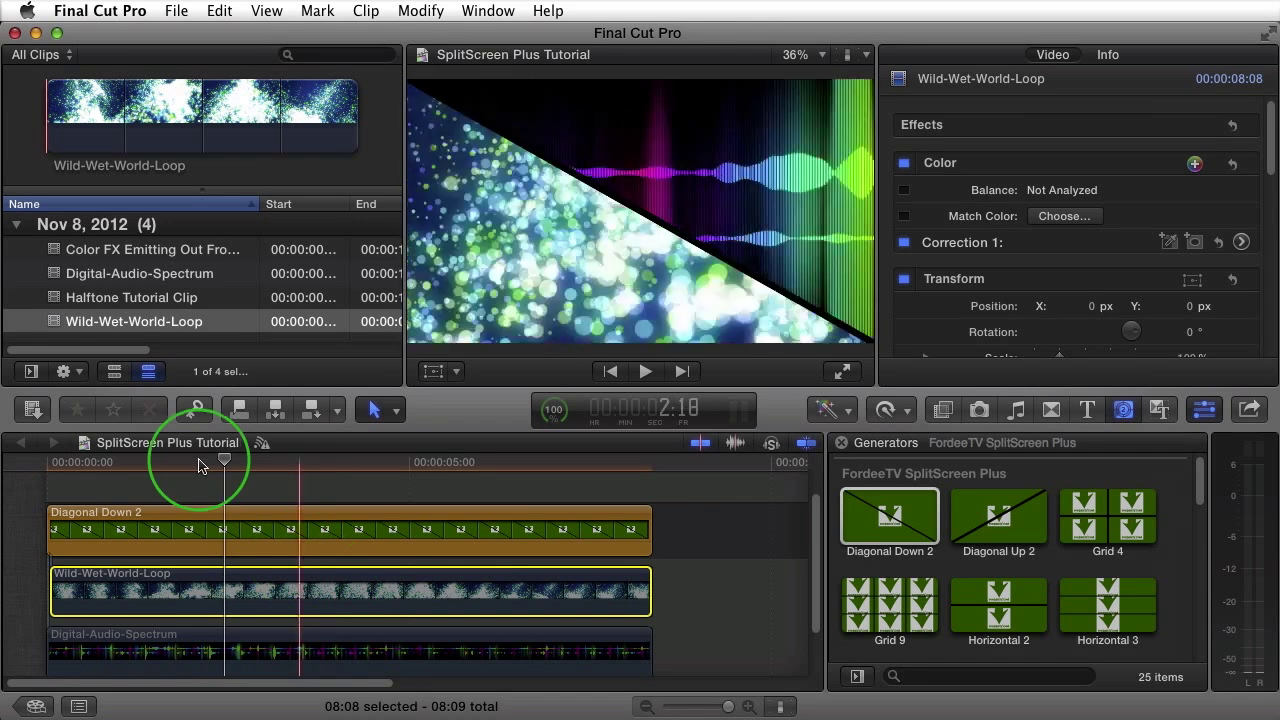
drag(200, 458, 20, 464)
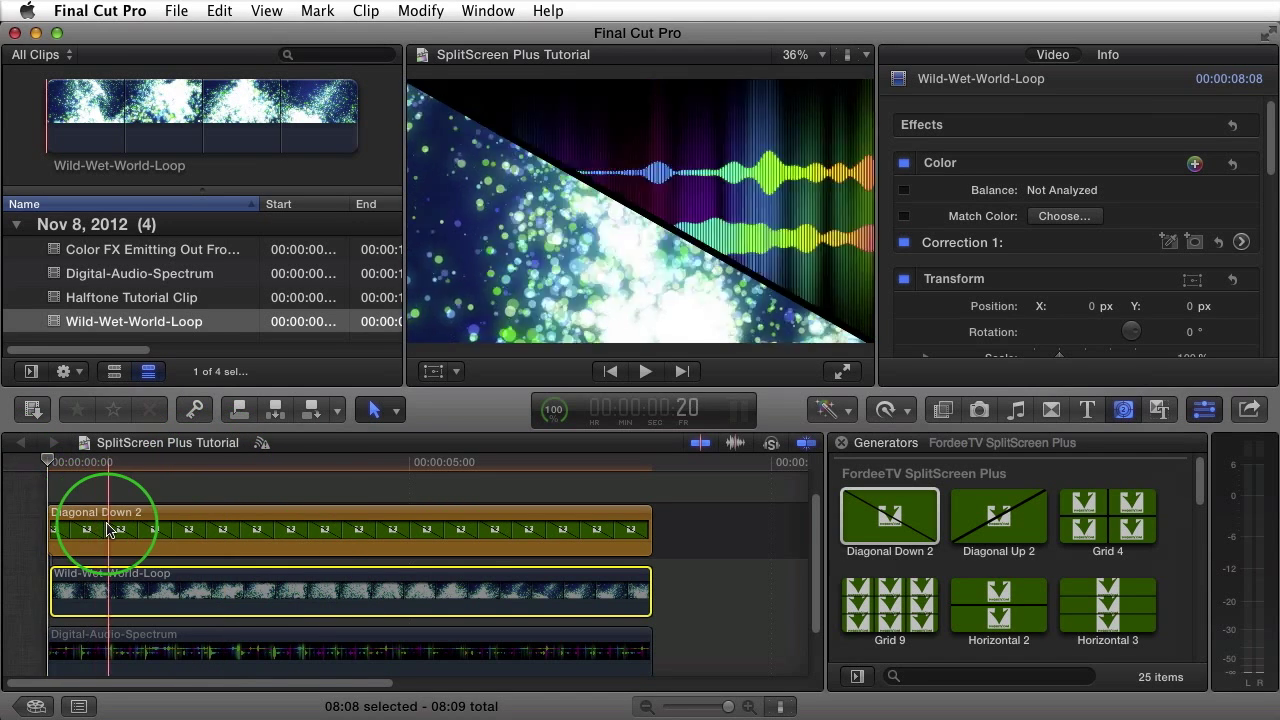
click(108, 528)
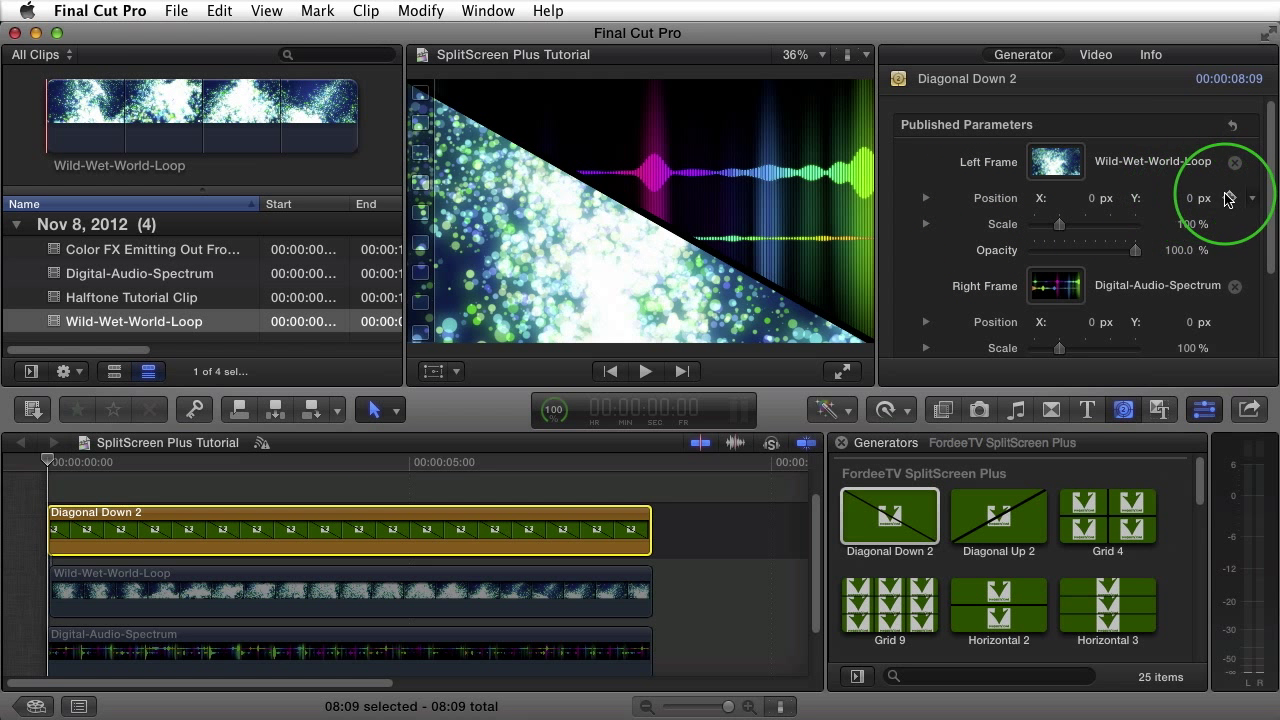
Try the Left Frame at X position 19.1 px and 65% scale, and restore X to 0 px and scale to 100%
drag(1087, 198, 1094, 203)
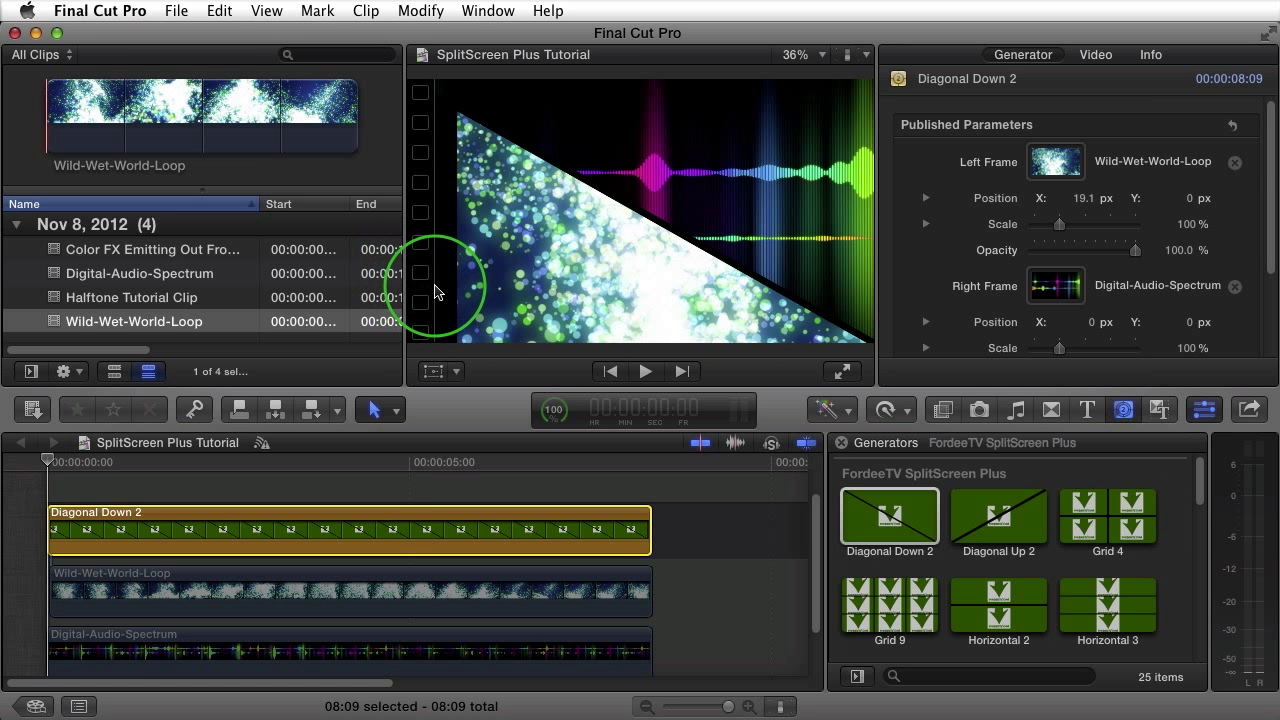
mouse_move(1060, 226)
mouse_down()
mouse_move(1075, 230)
mouse_move(1053, 228)
mouse_up()
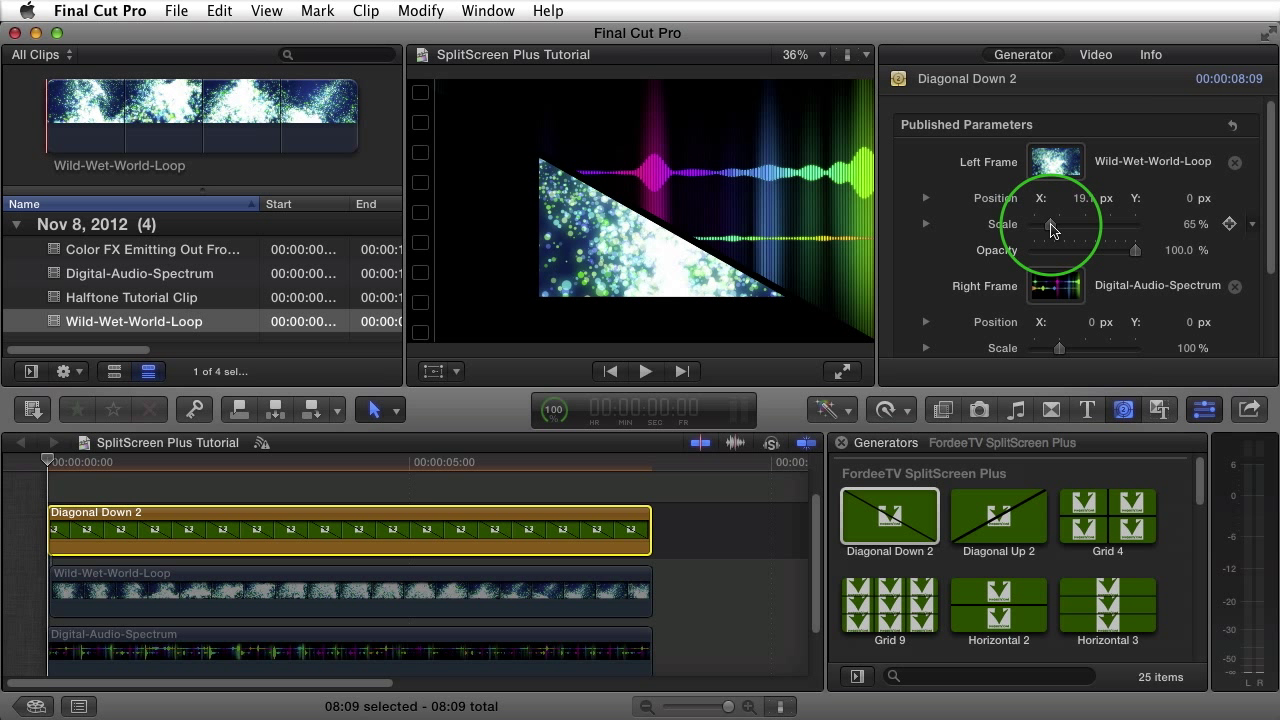
drag(1140, 257, 1234, 255)
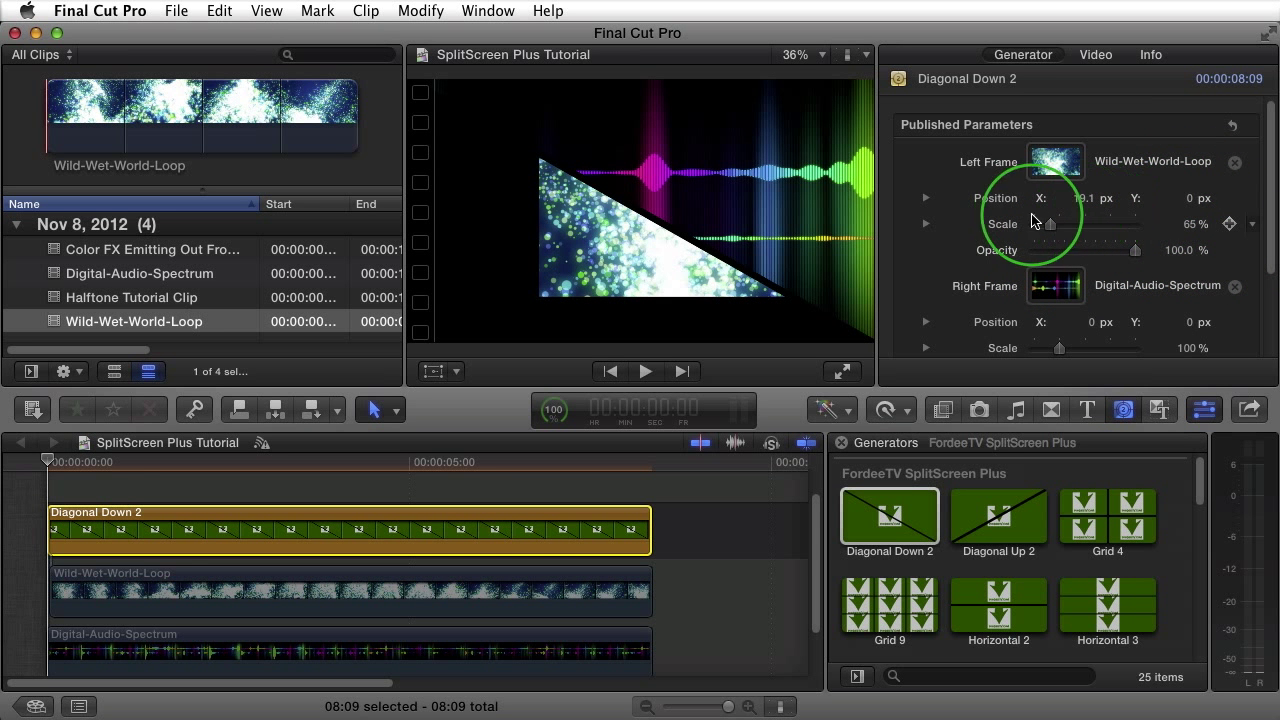
drag(1052, 228, 1079, 213)
text(0)
key(Return)
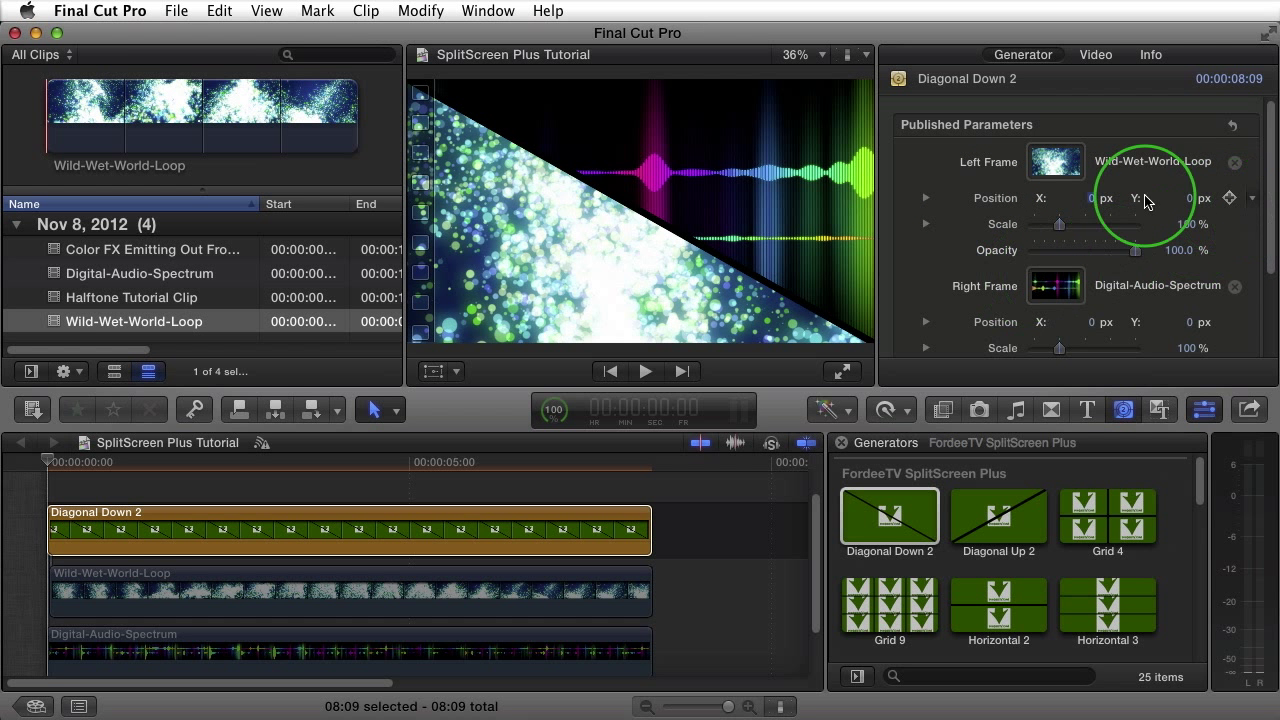
Delete Diagonal Down 2, Wild-Wet-World-Loop and Digital-Audio-Spectrum together from the timeline
drag(1270, 247, 1268, 312)
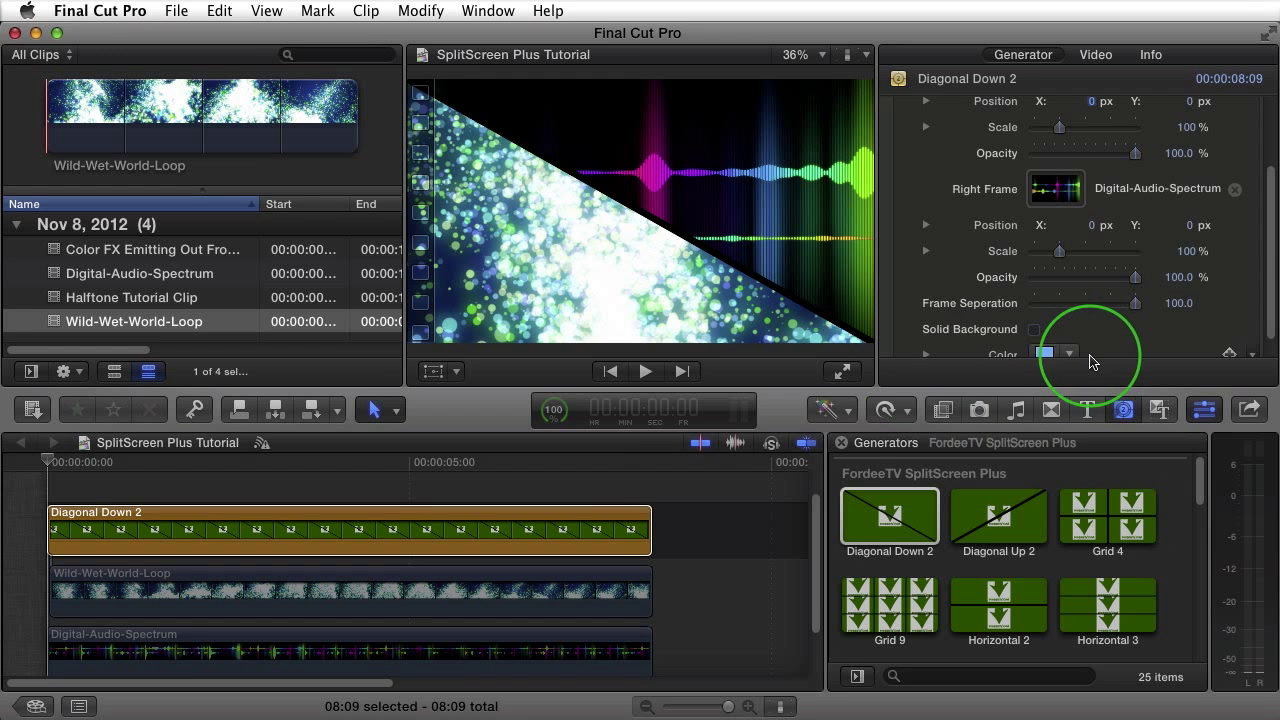
drag(687, 518, 608, 655)
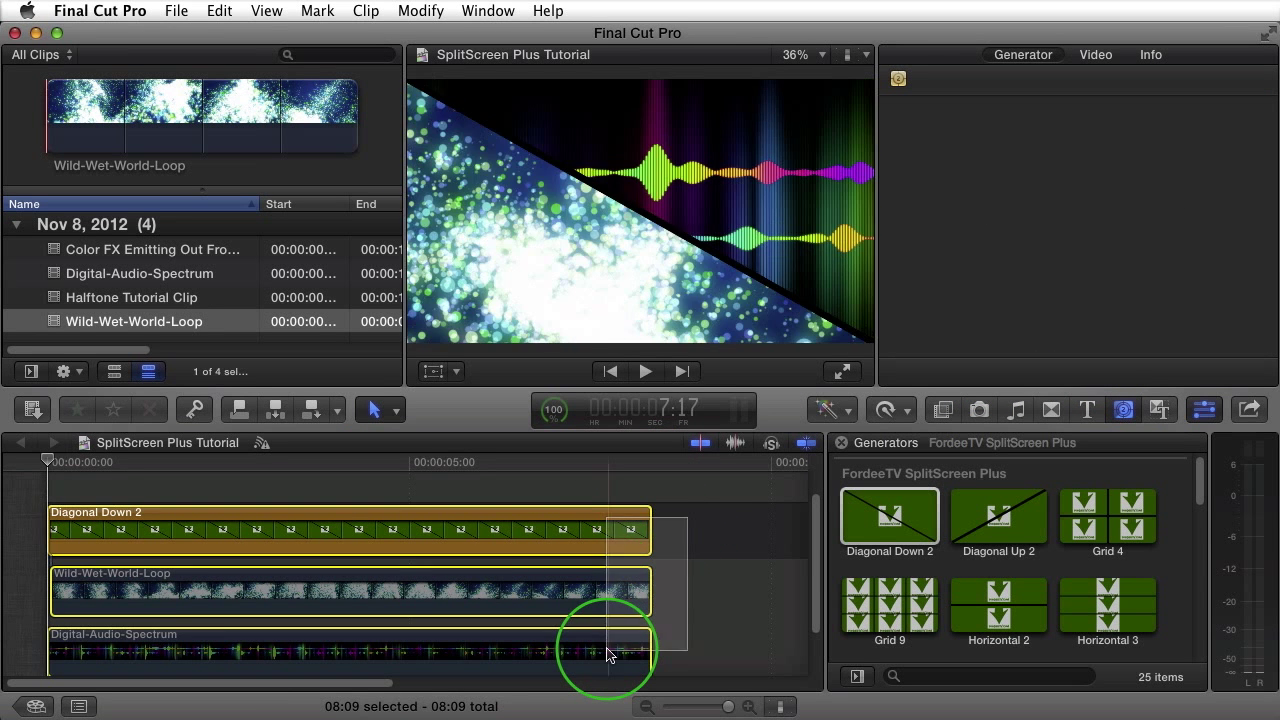
key(Delete)
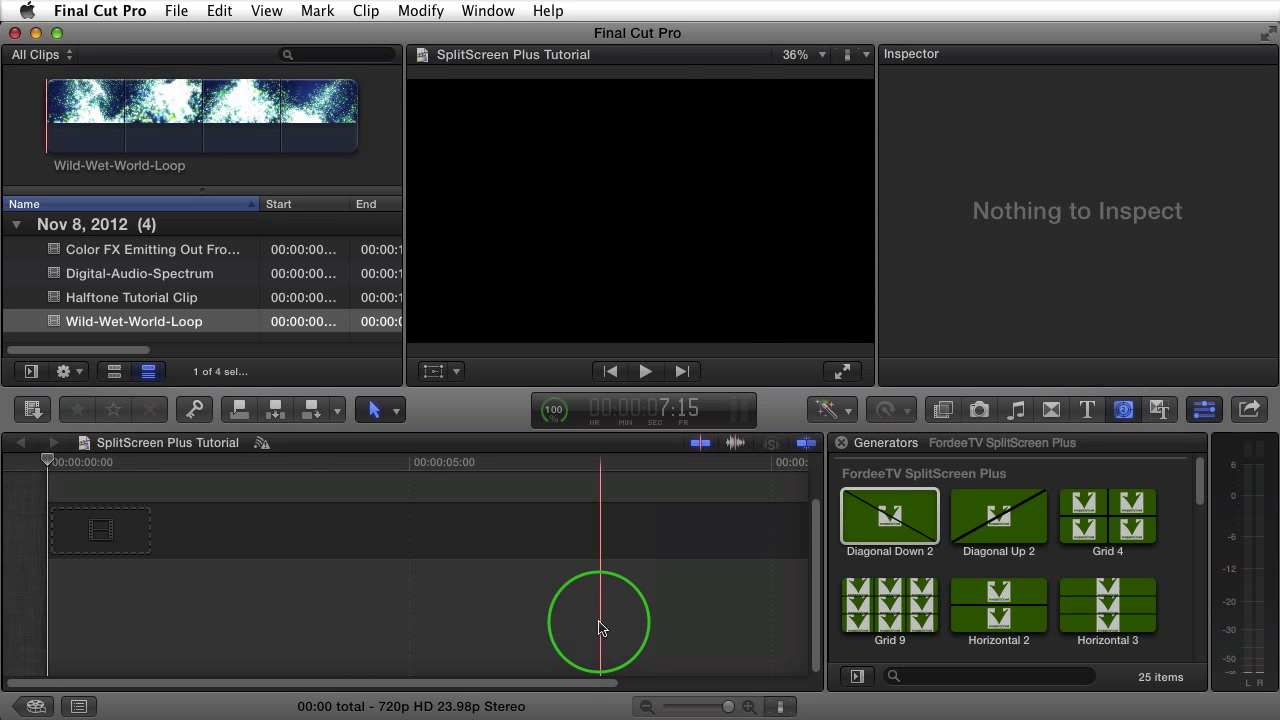
Add the Triangle 3 generator to the empty timeline and accept the project's video properties
drag(1202, 496, 1203, 604)
drag(1101, 520, 487, 538)
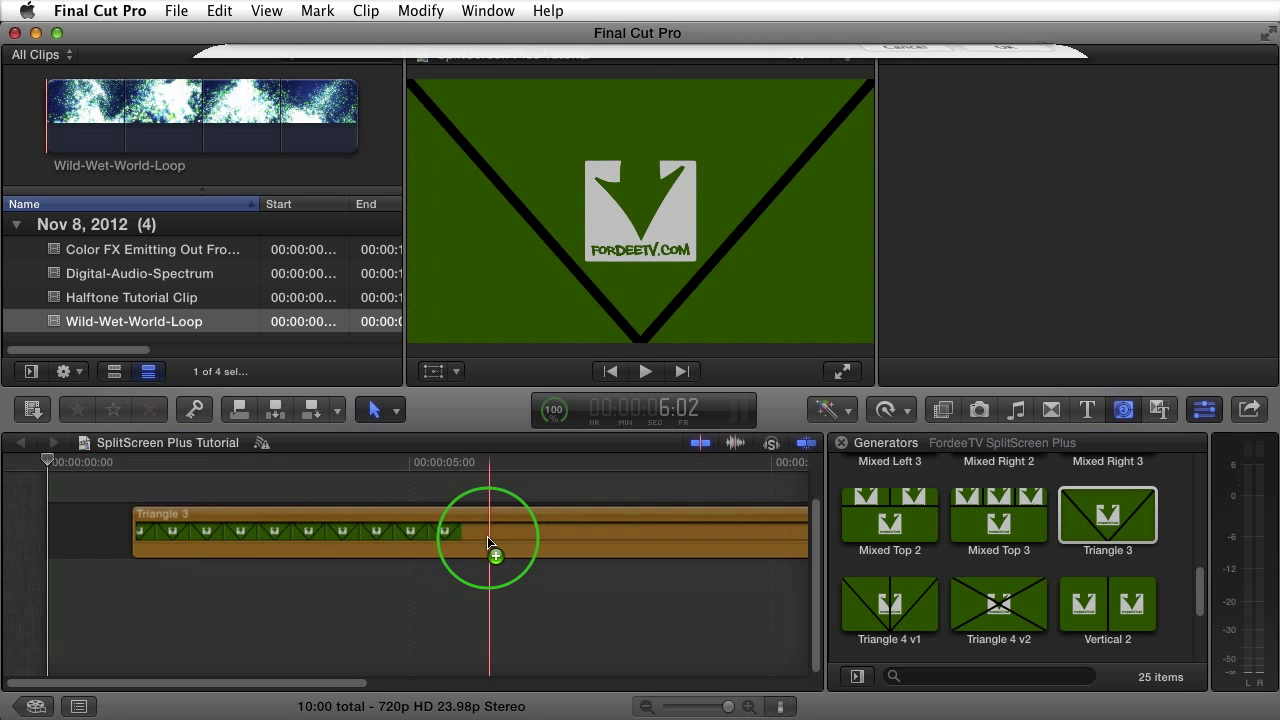
click(470, 114)
click(475, 154)
click(972, 172)
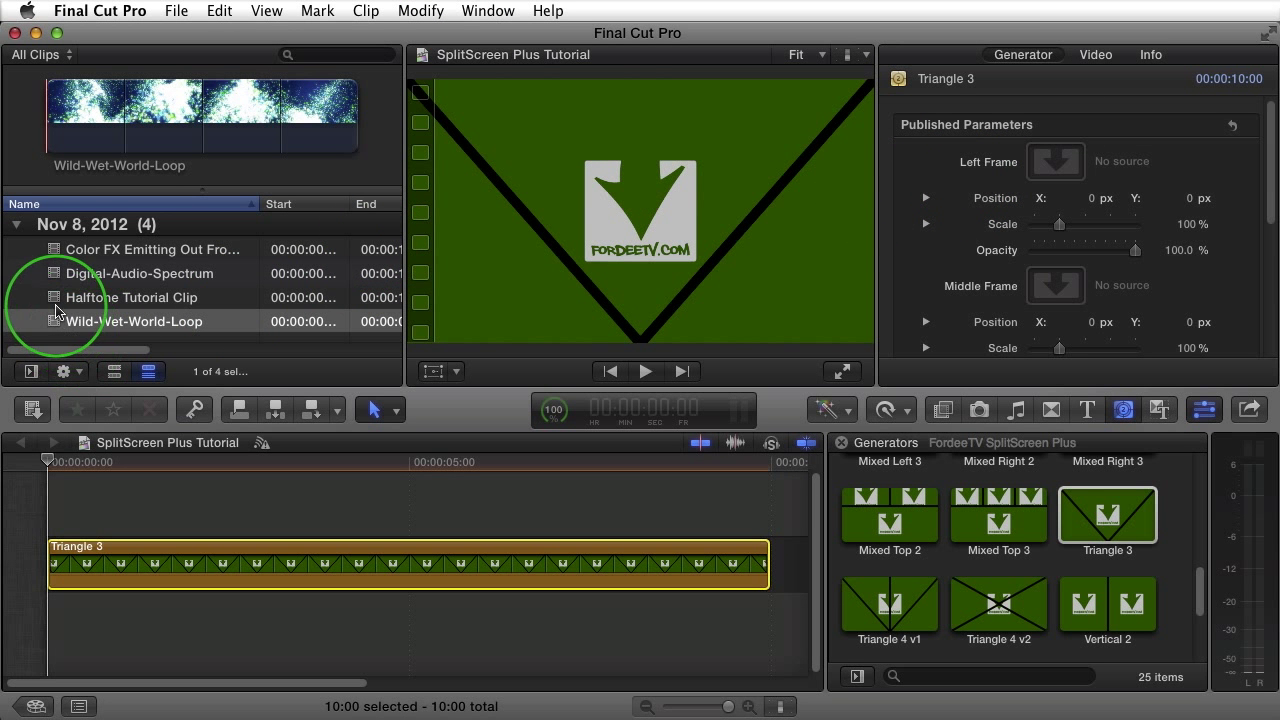
Connect Halftone Tutorial Clip beneath Triangle 3 at the beginning of the timeline and detach its audio
drag(54, 302, 55, 633)
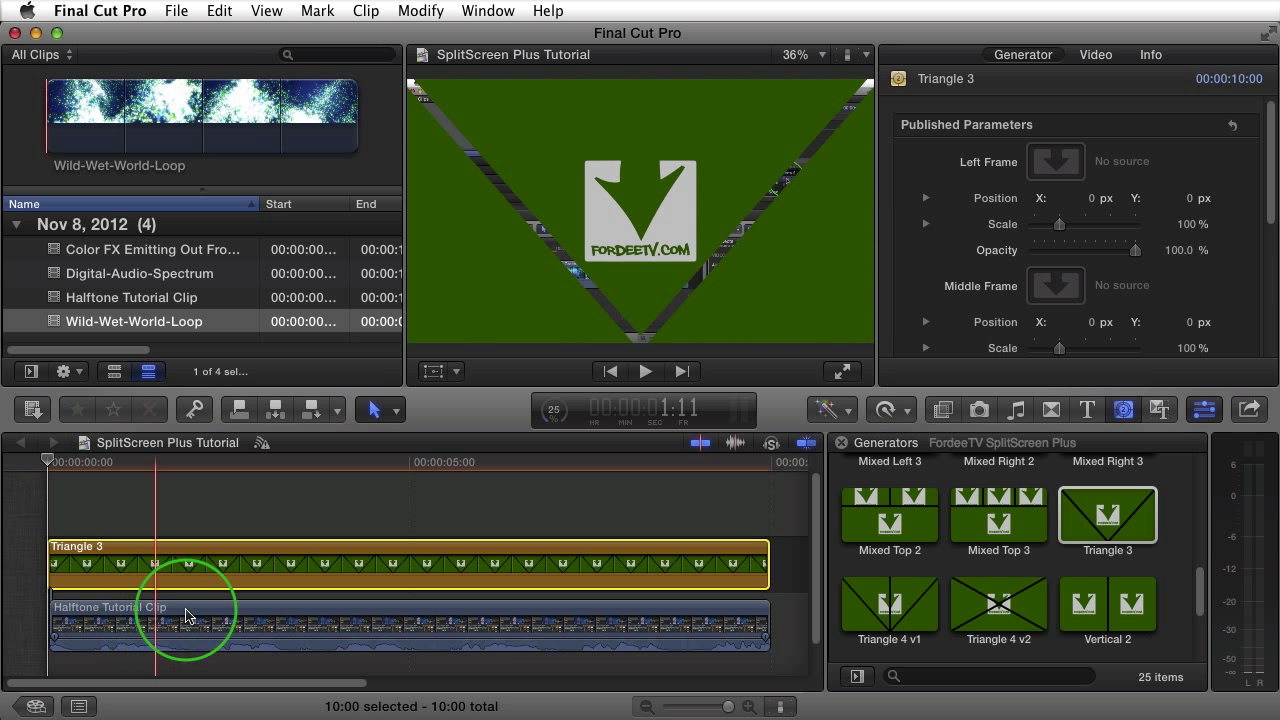
click(198, 615)
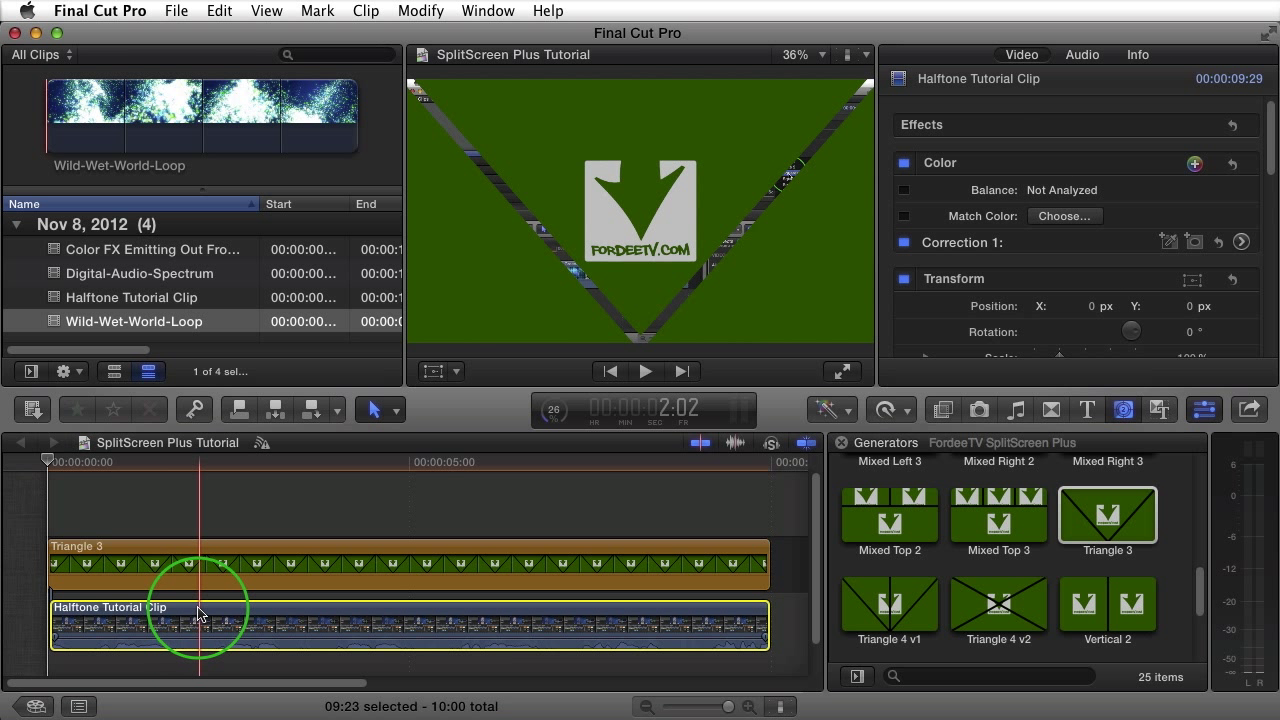
right_click(198, 615)
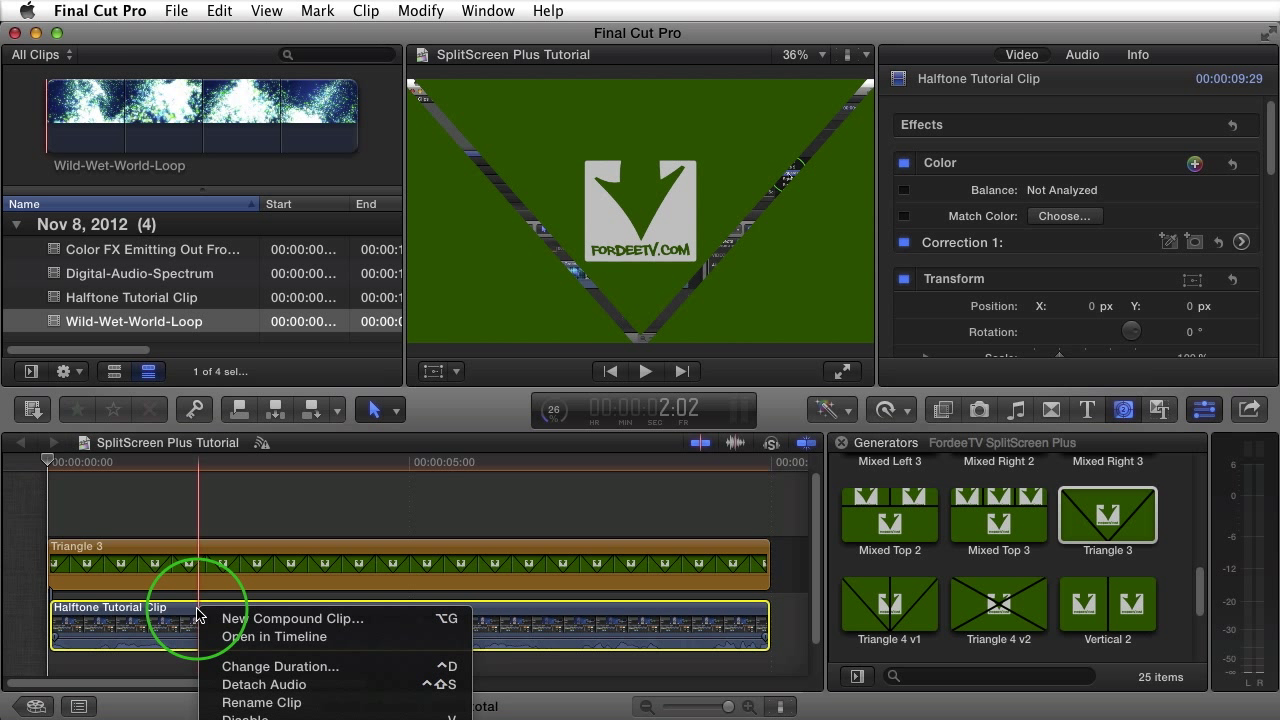
click(218, 686)
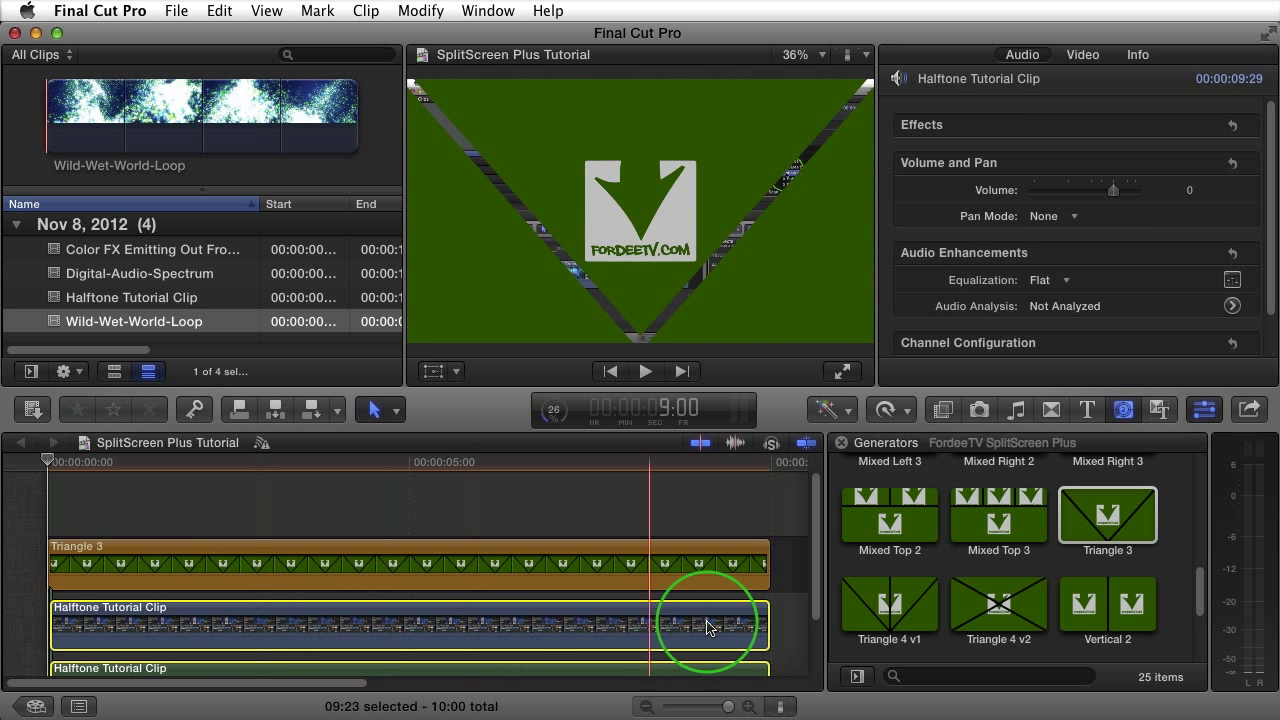
click(794, 622)
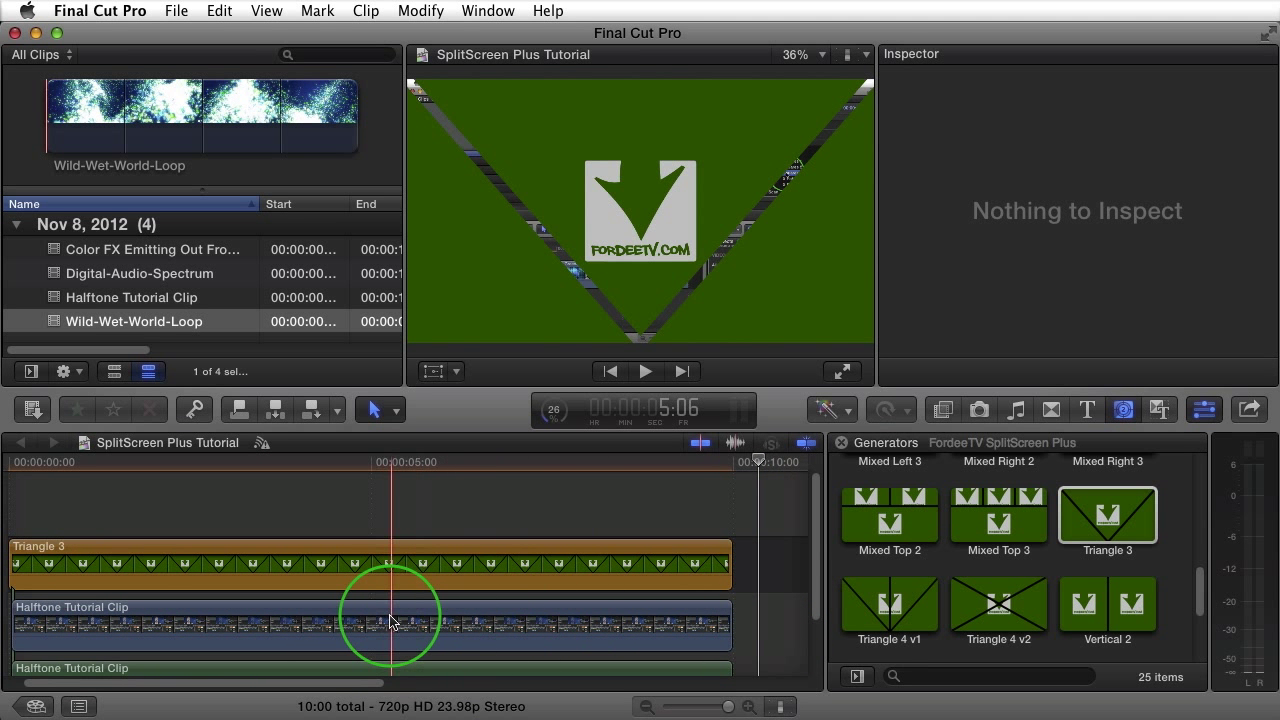
click(255, 565)
click(258, 618)
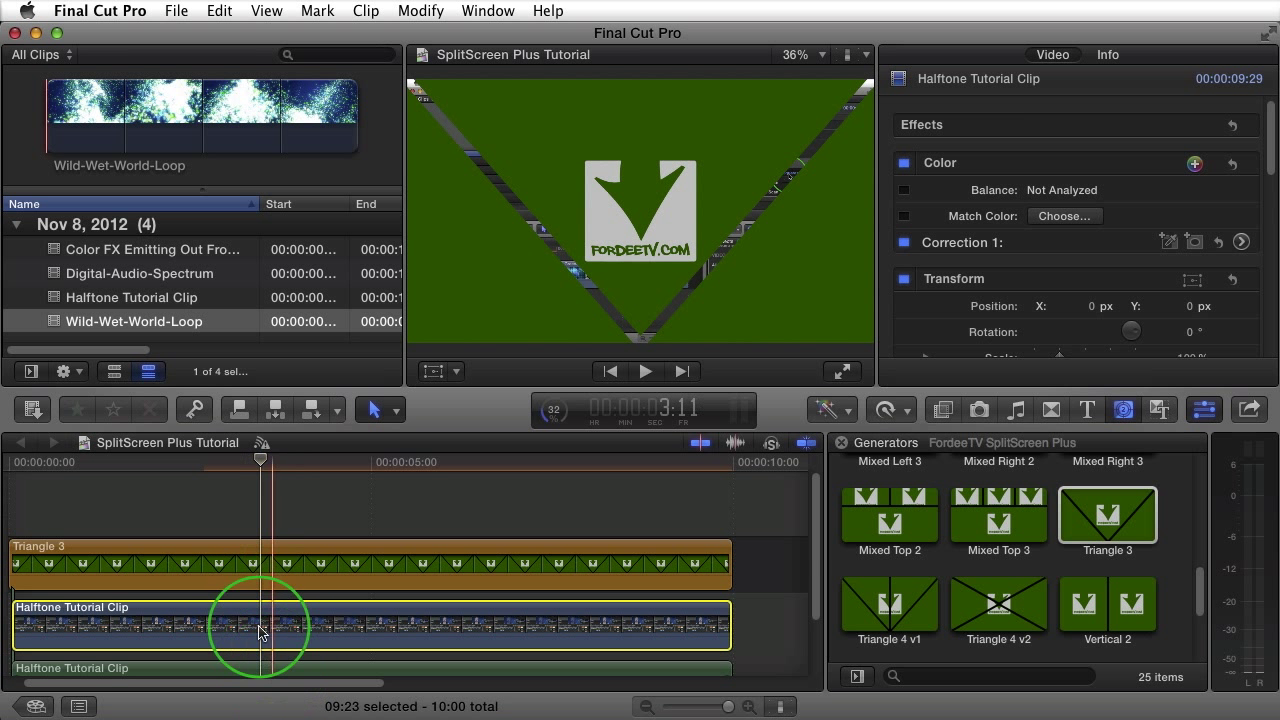
Assign the first frame of Halftone Tutorial Clip as Triangle 3's Middle Frame source, and park the playhead at the beginning
click(63, 560)
scroll(83, 573, left, 2)
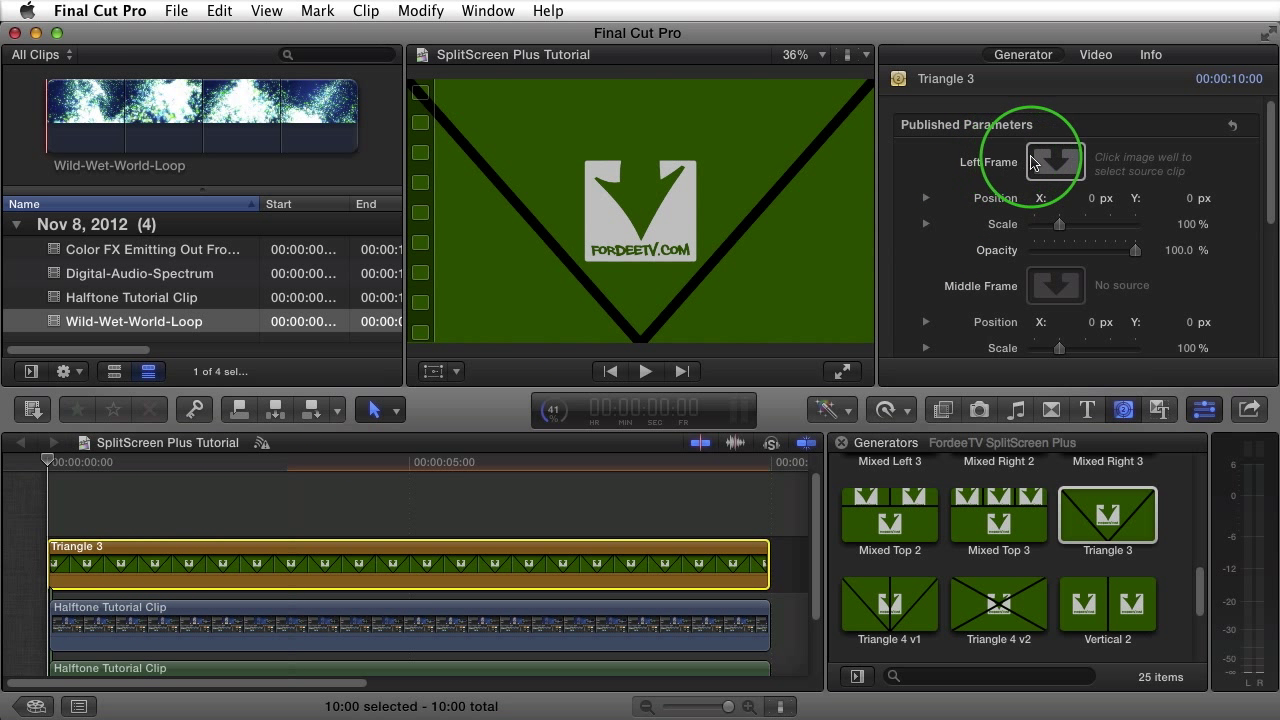
click(1035, 290)
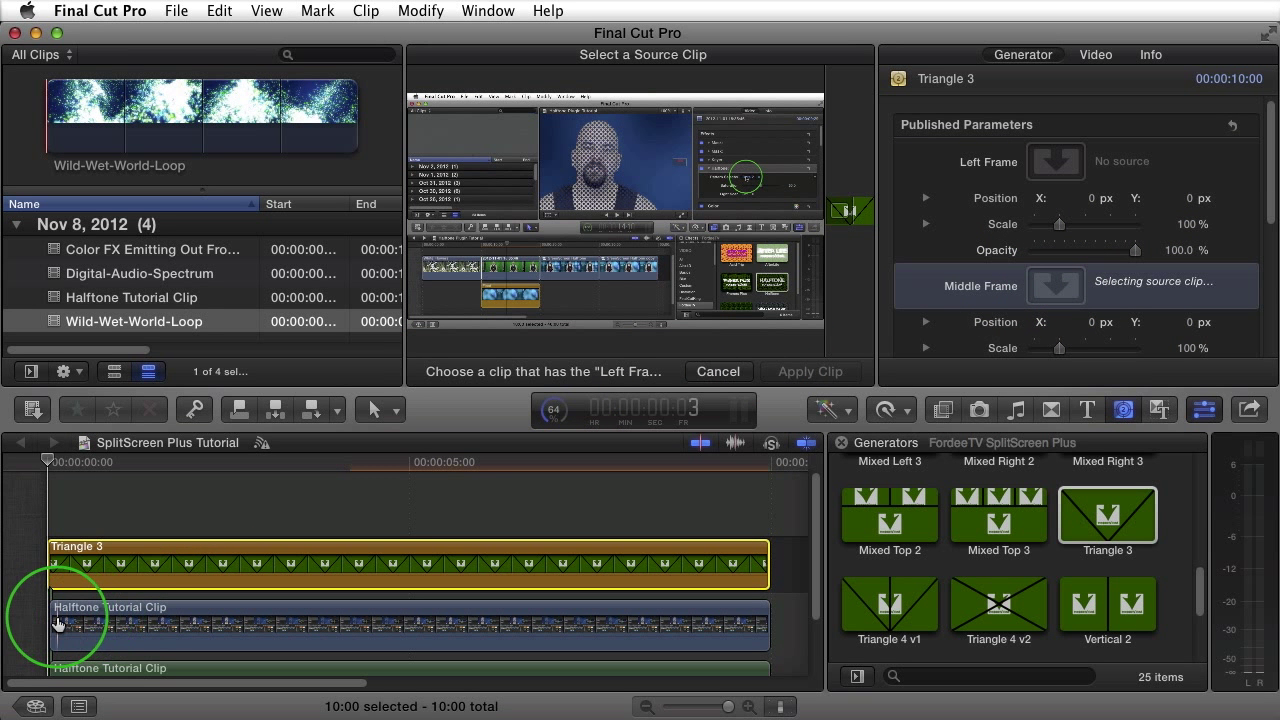
click(48, 625)
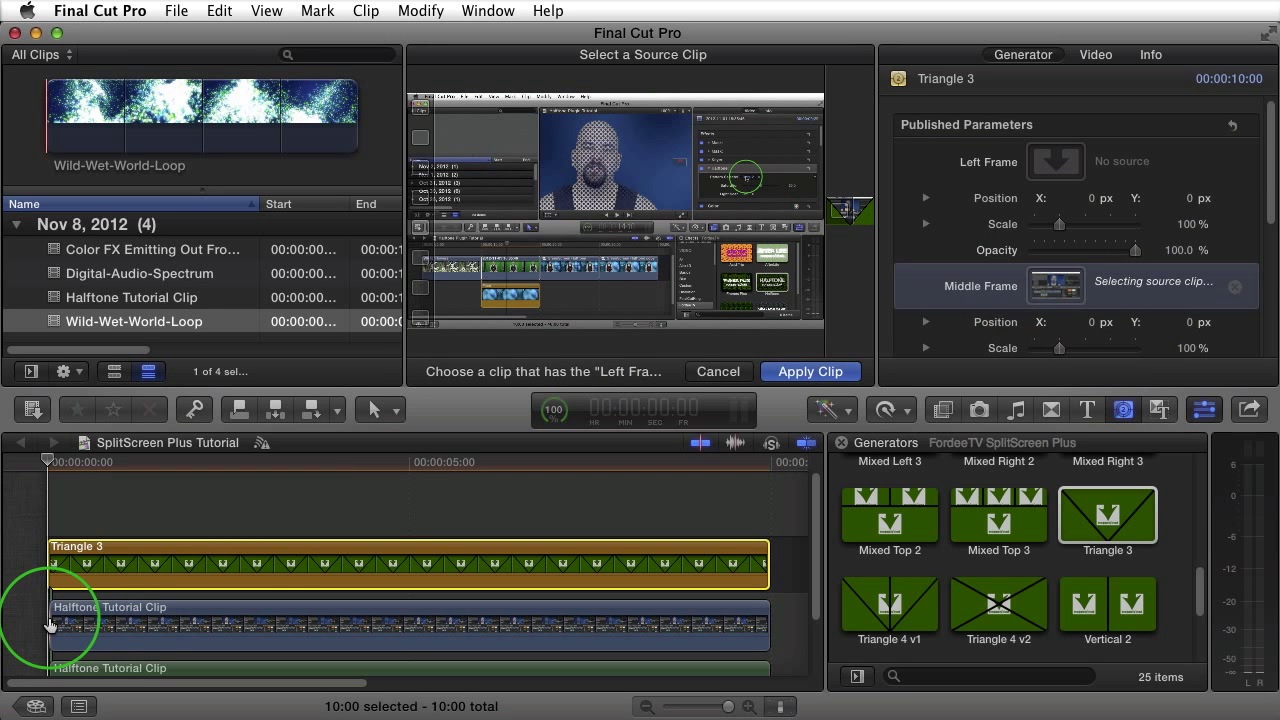
click(777, 373)
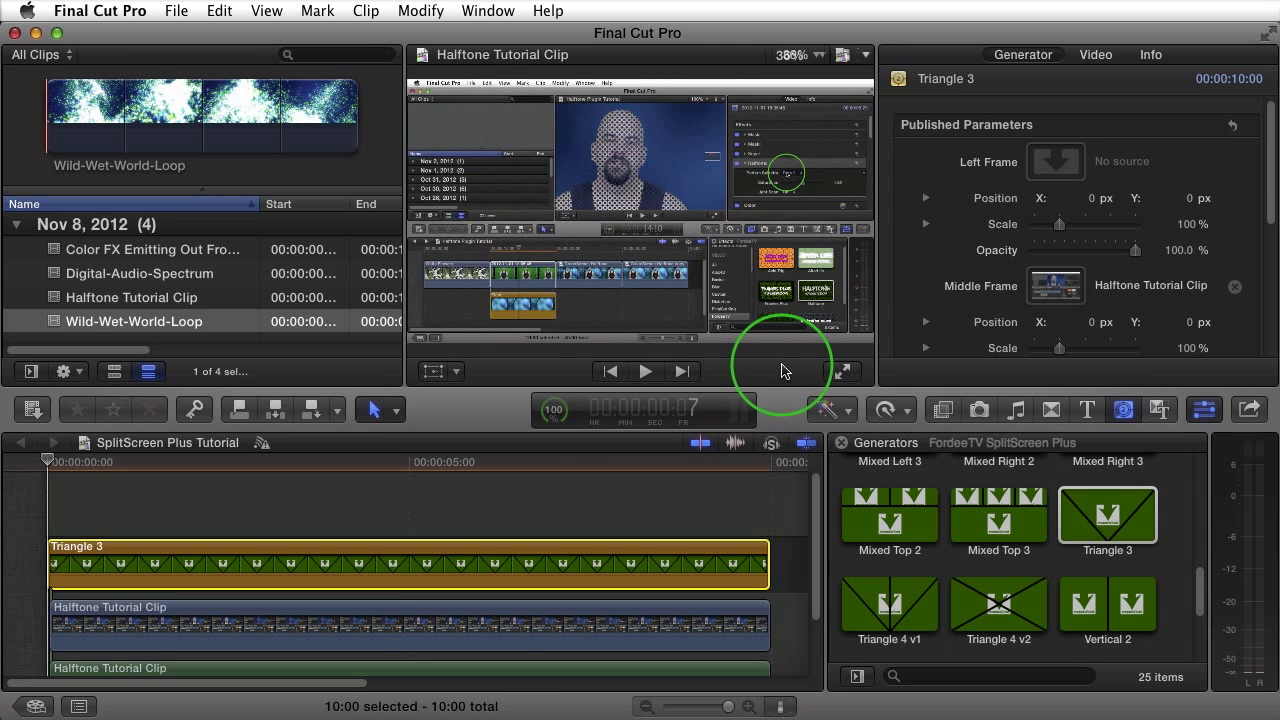
click(130, 478)
drag(127, 466, 40, 463)
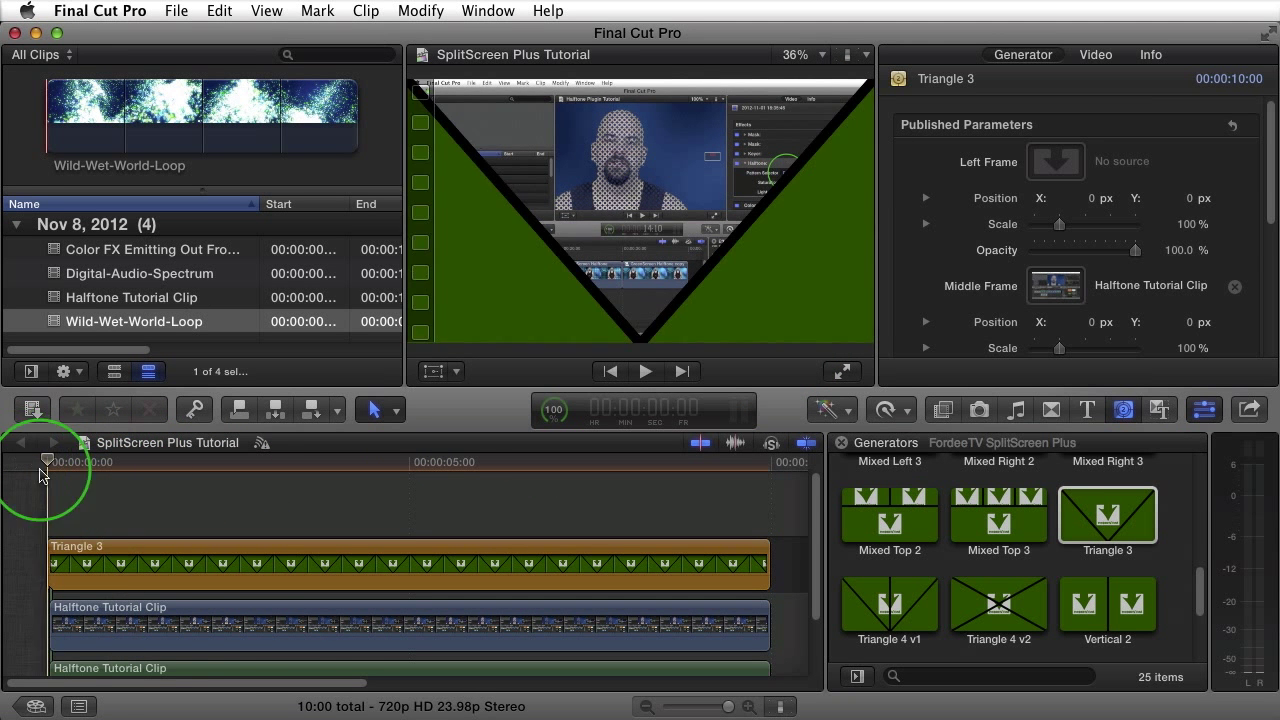
Try the white Solid Background on Triangle 3, and turn the background off again
click(183, 572)
drag(1268, 200, 1250, 320)
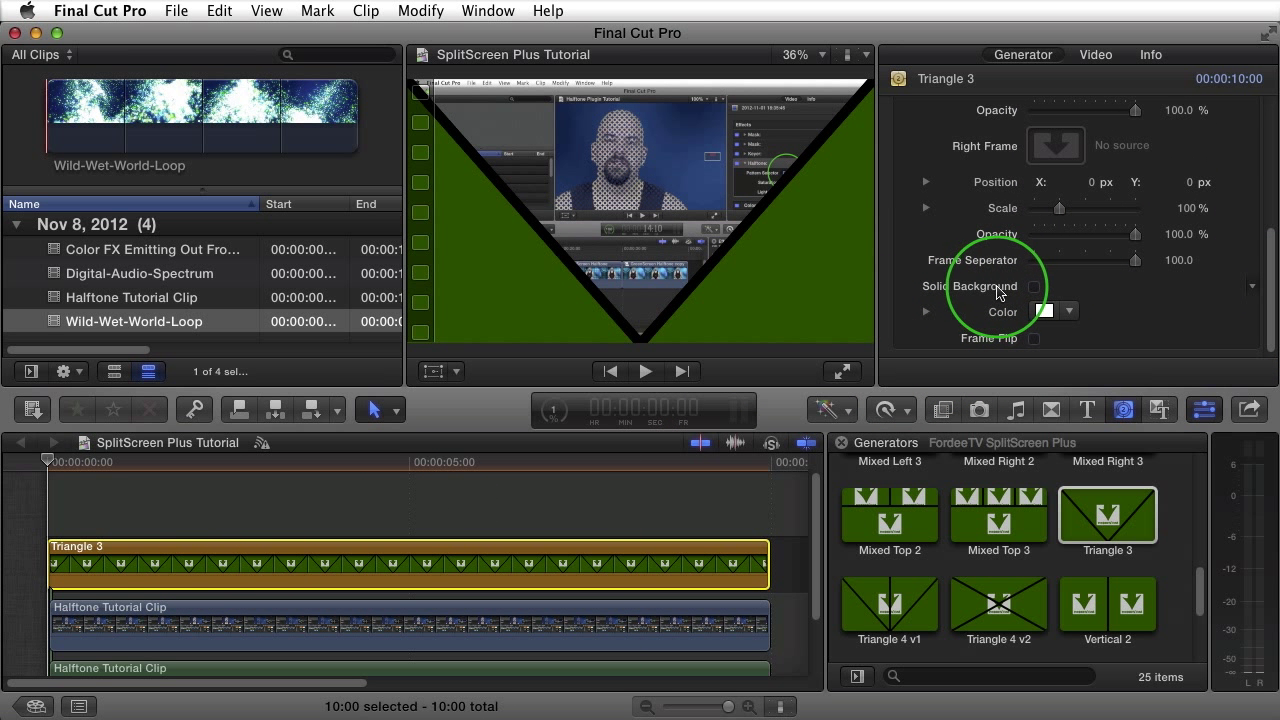
click(1035, 287)
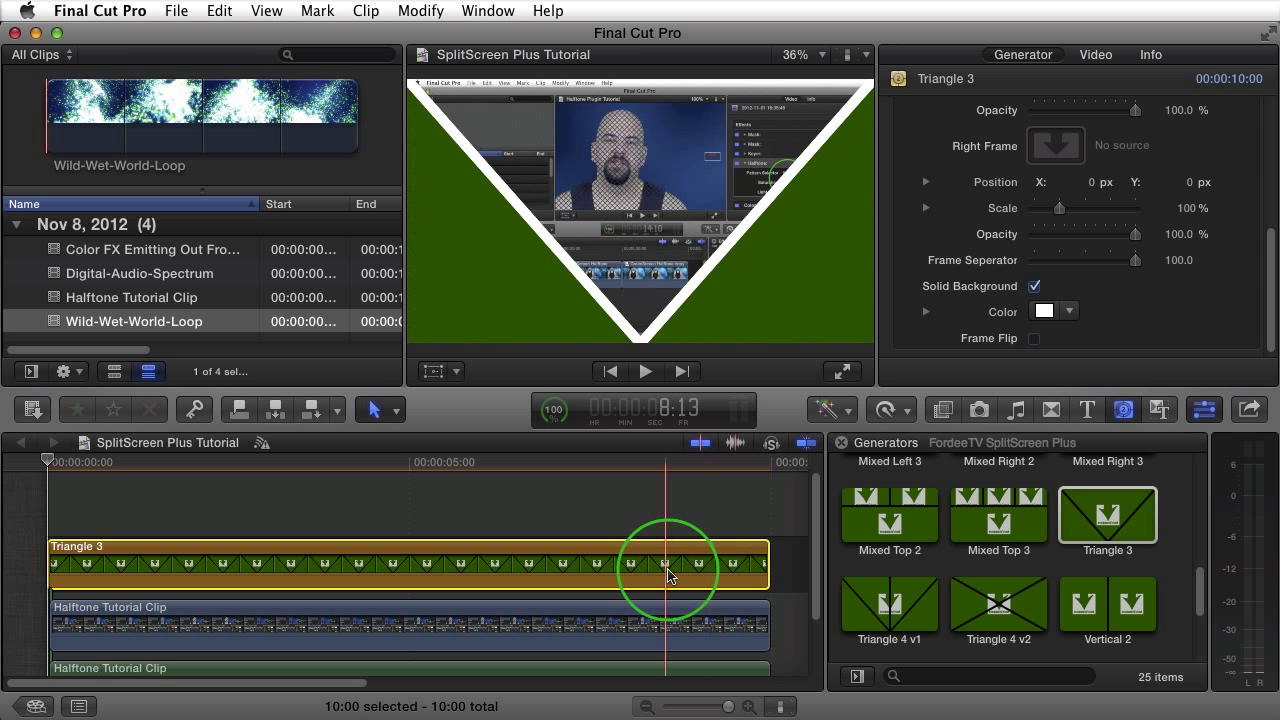
click(1036, 287)
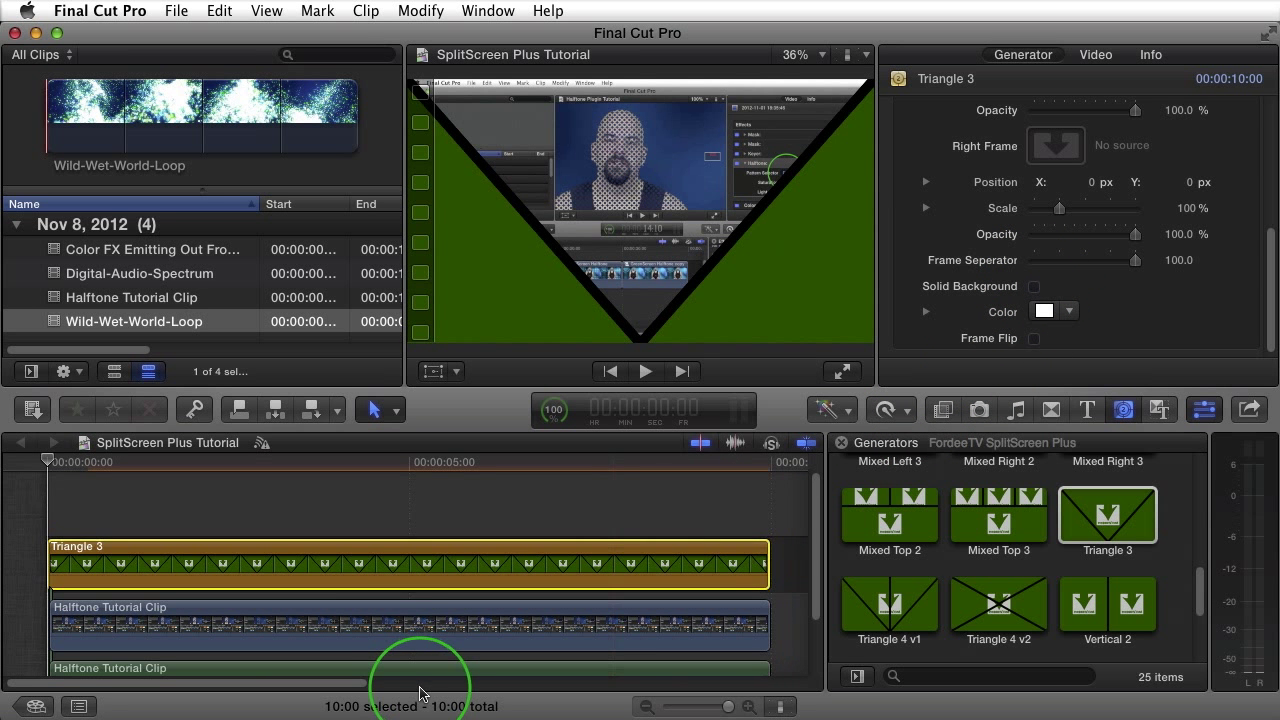
Disable the Halftone Tutorial video clip beneath Triangle 3, and play the timeline from the beginning to check picture and sound
click(407, 624)
click(398, 624)
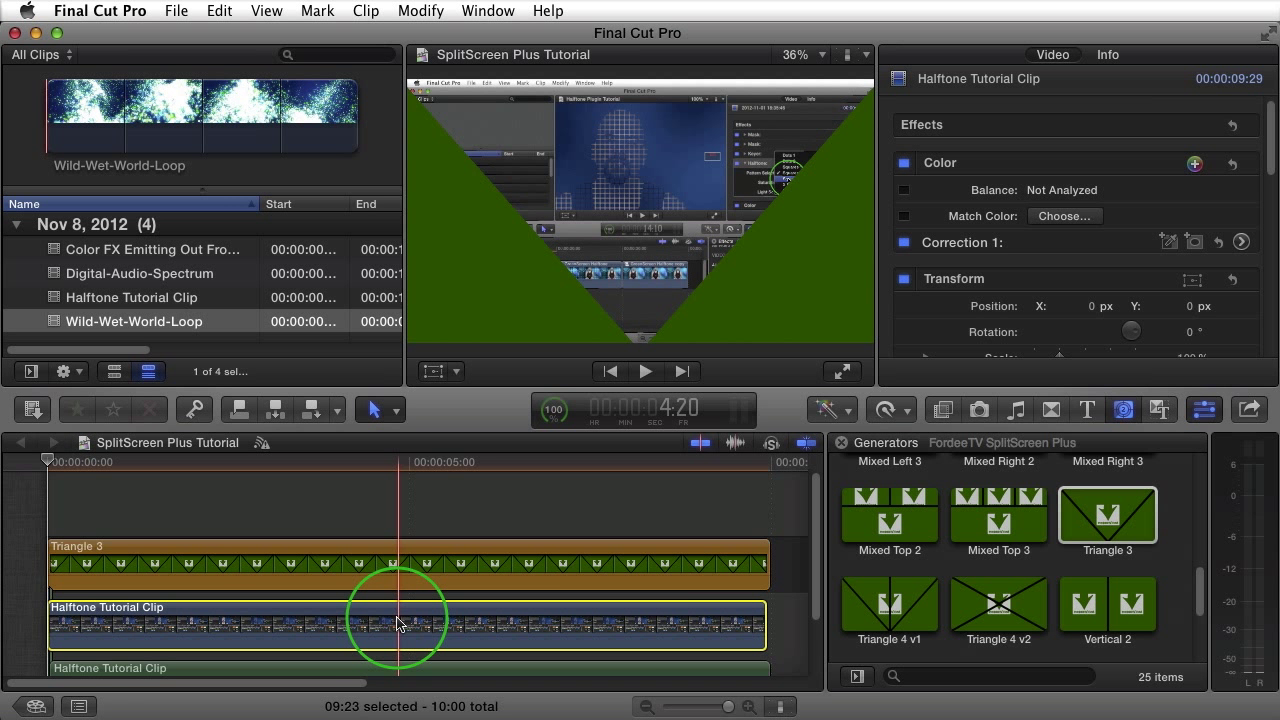
key(v)
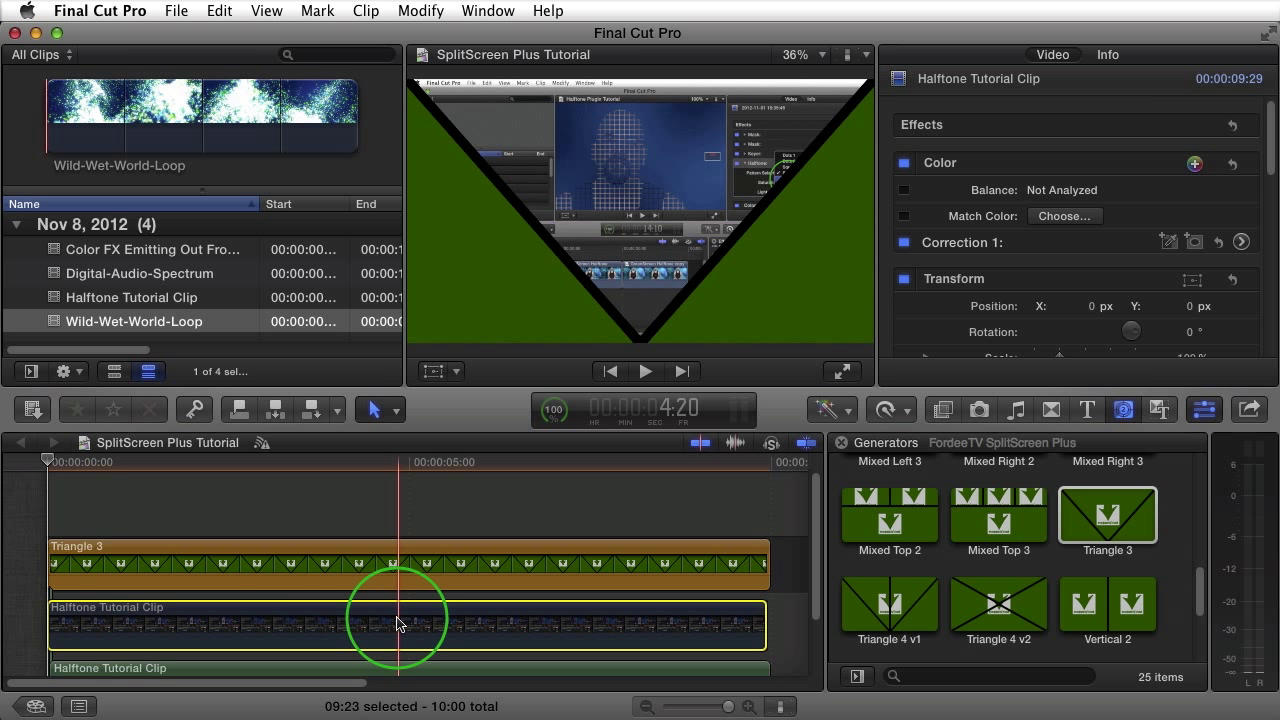
click(193, 466)
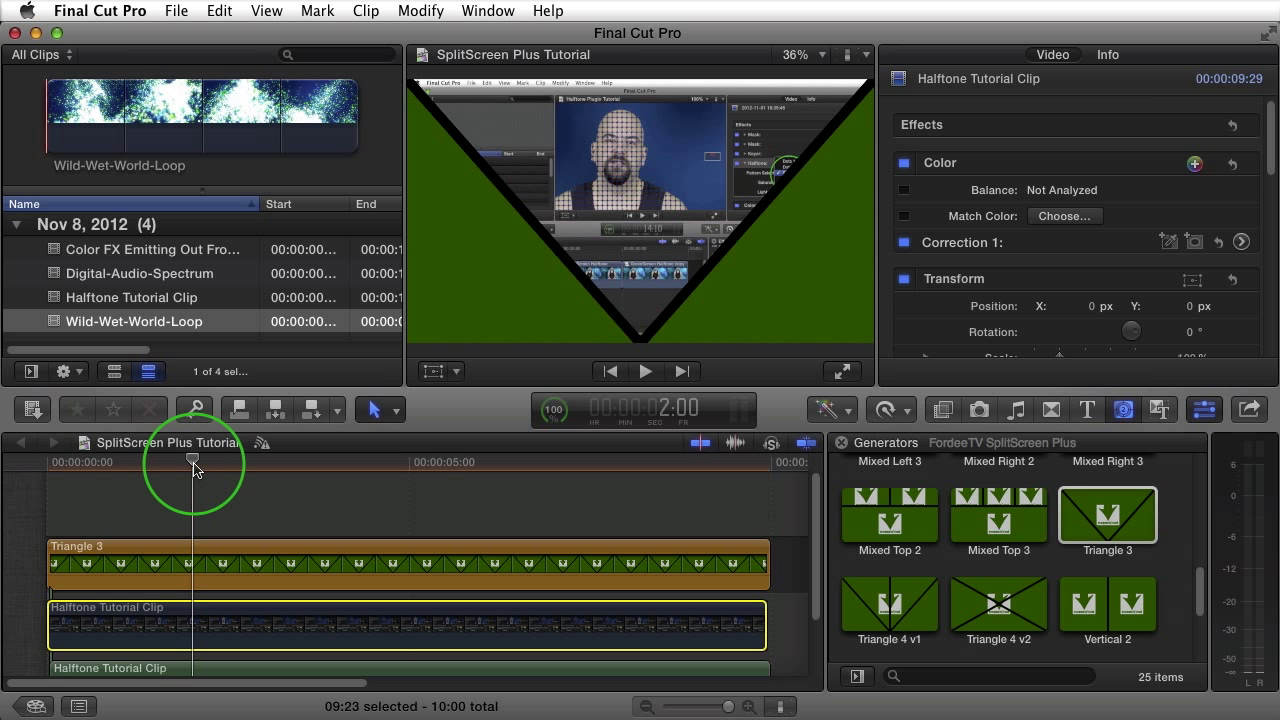
click(5, 474)
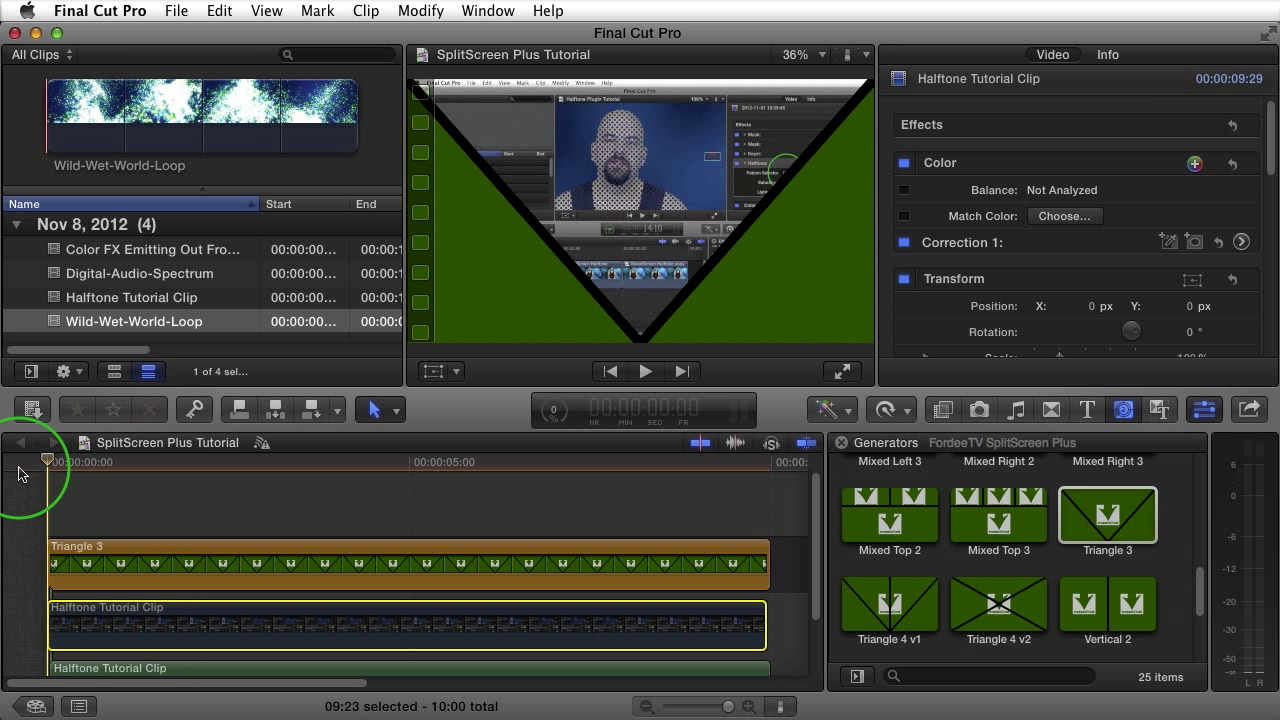
key(space)
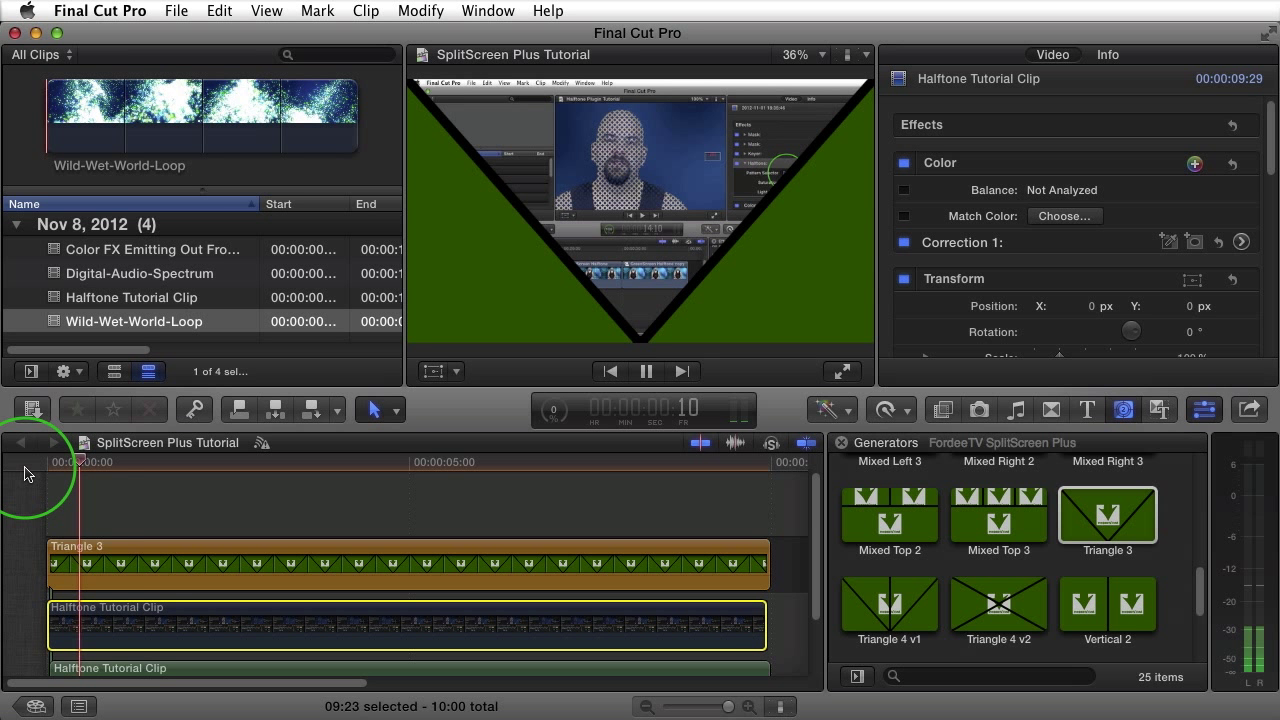
key(space)
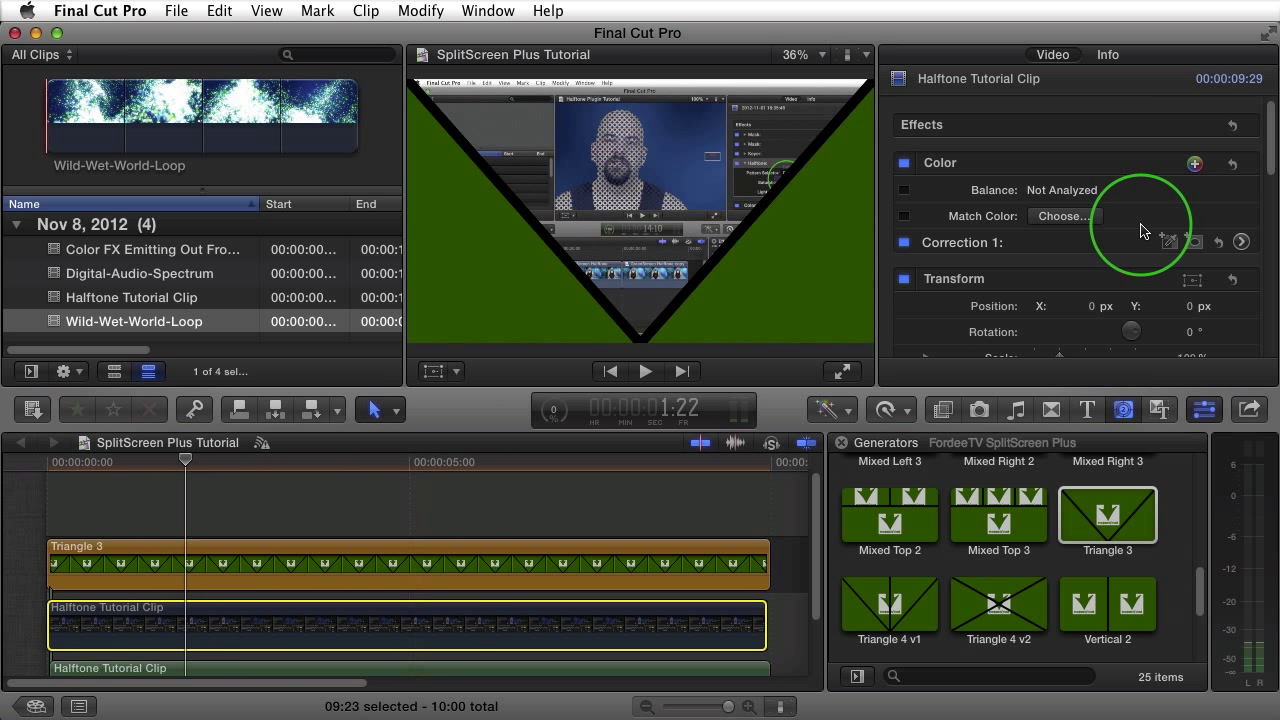
Set the opacity of Triangle 3's Left Frame and Right Frame to 0%
click(299, 560)
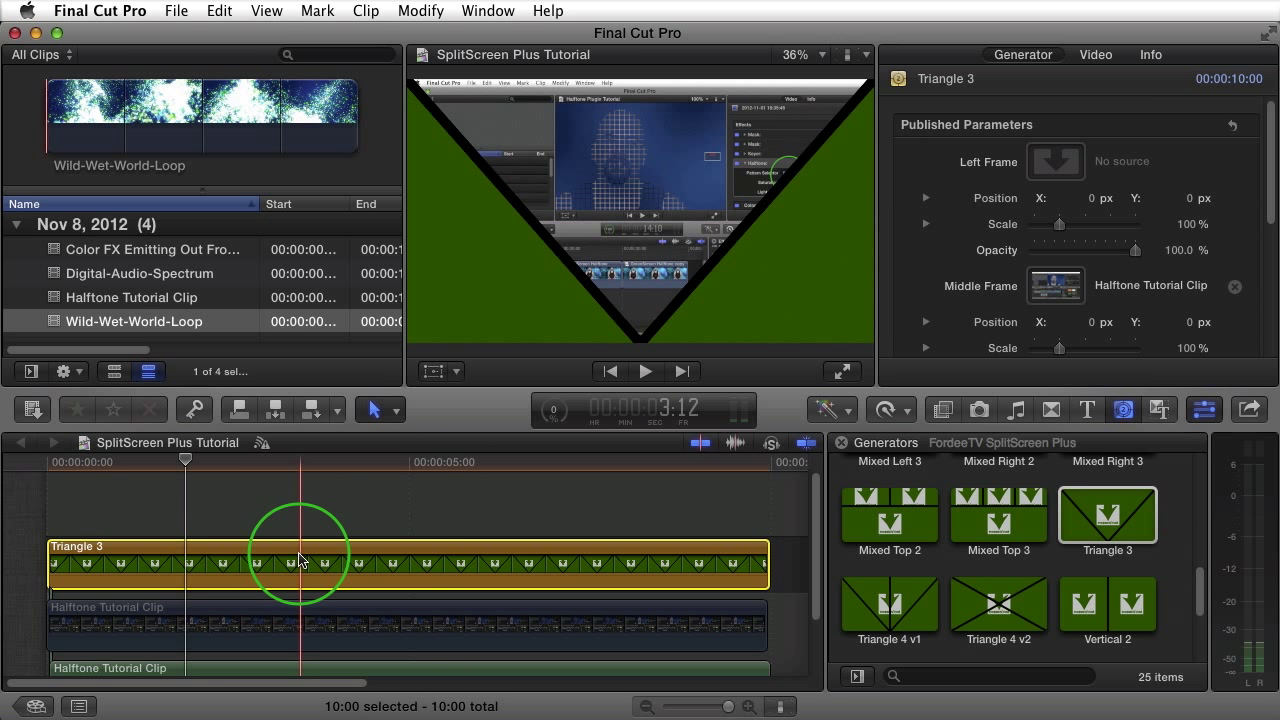
click(947, 298)
mouse_move(1271, 198)
mouse_down()
mouse_move(1272, 326)
mouse_move(1273, 189)
mouse_up()
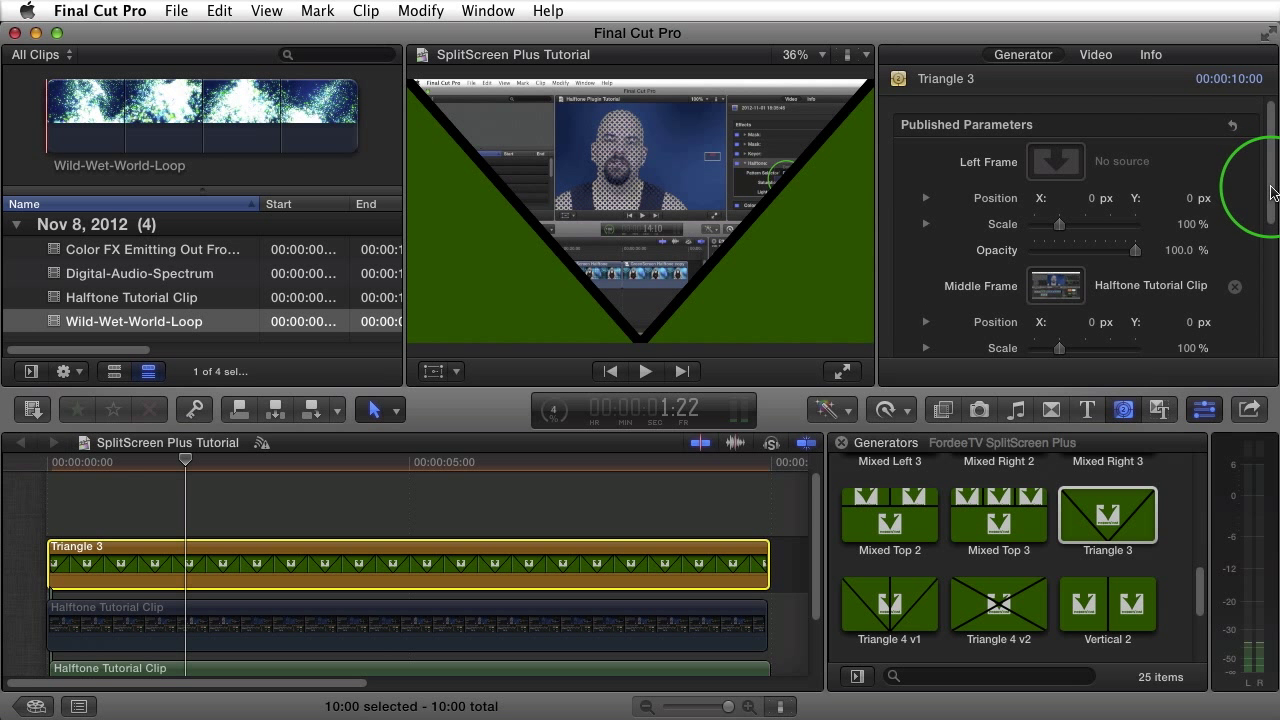
drag(1133, 250, 902, 255)
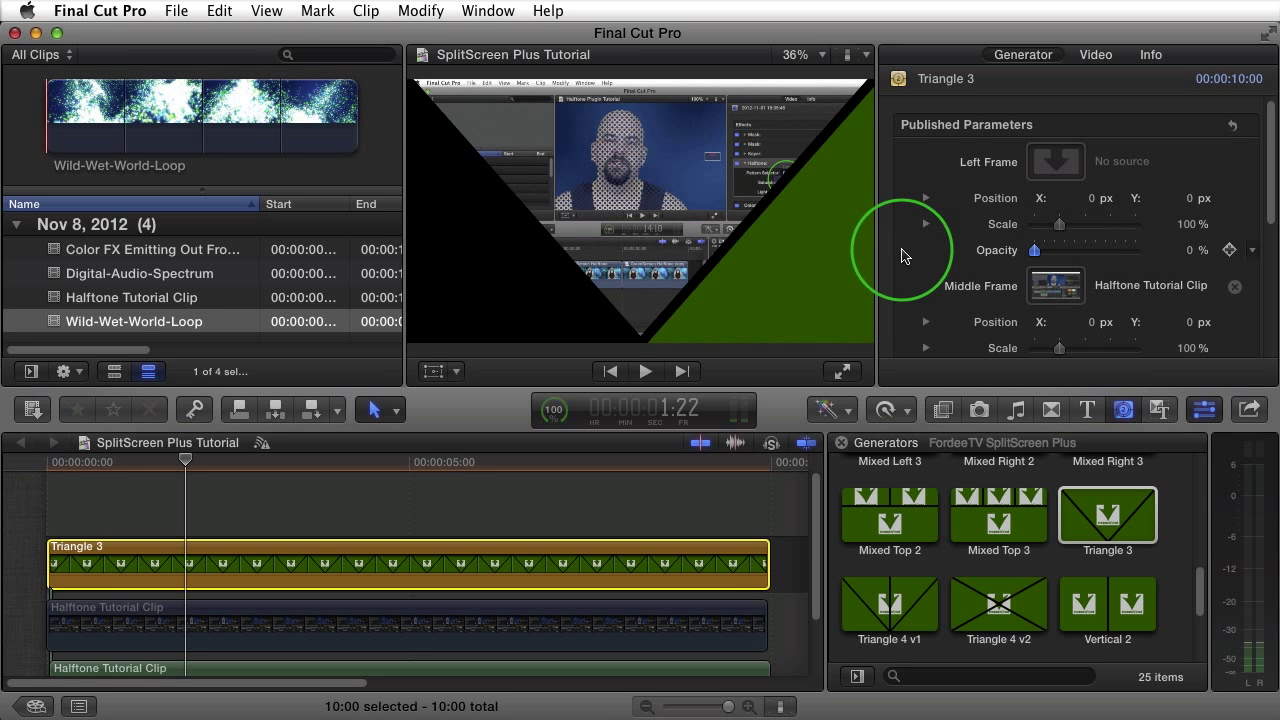
drag(1274, 215, 1272, 330)
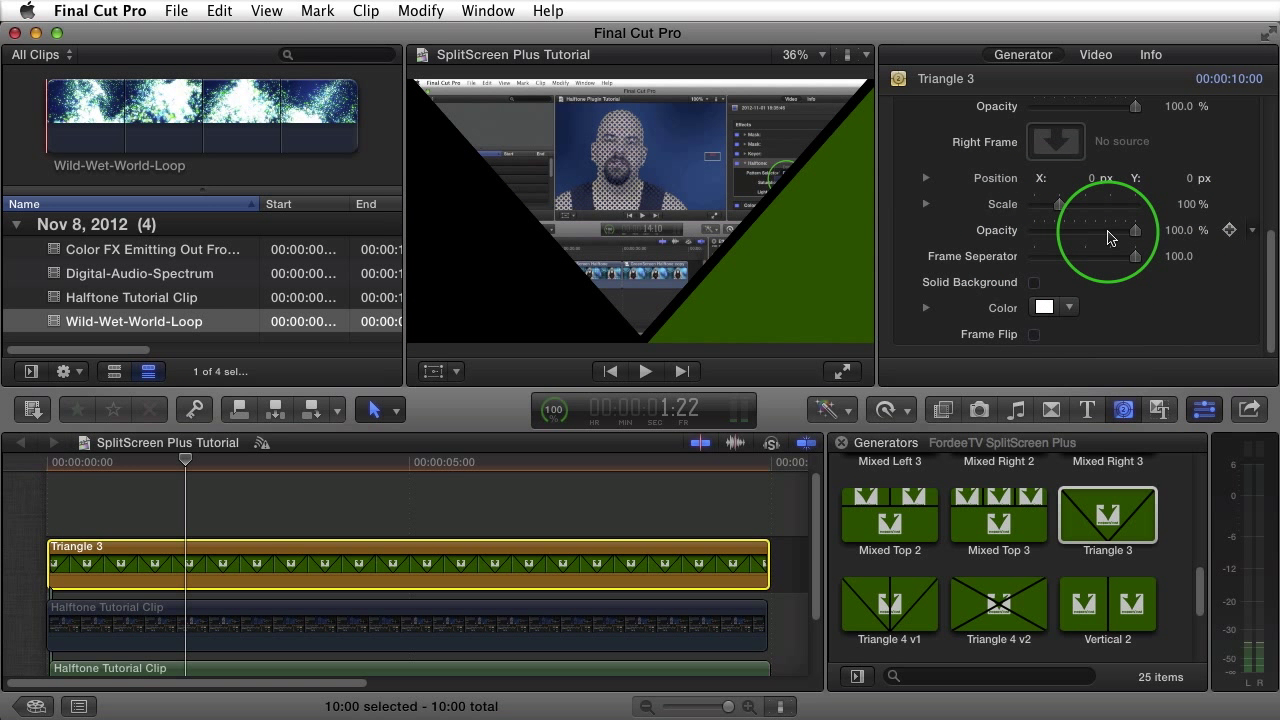
drag(1133, 236, 890, 220)
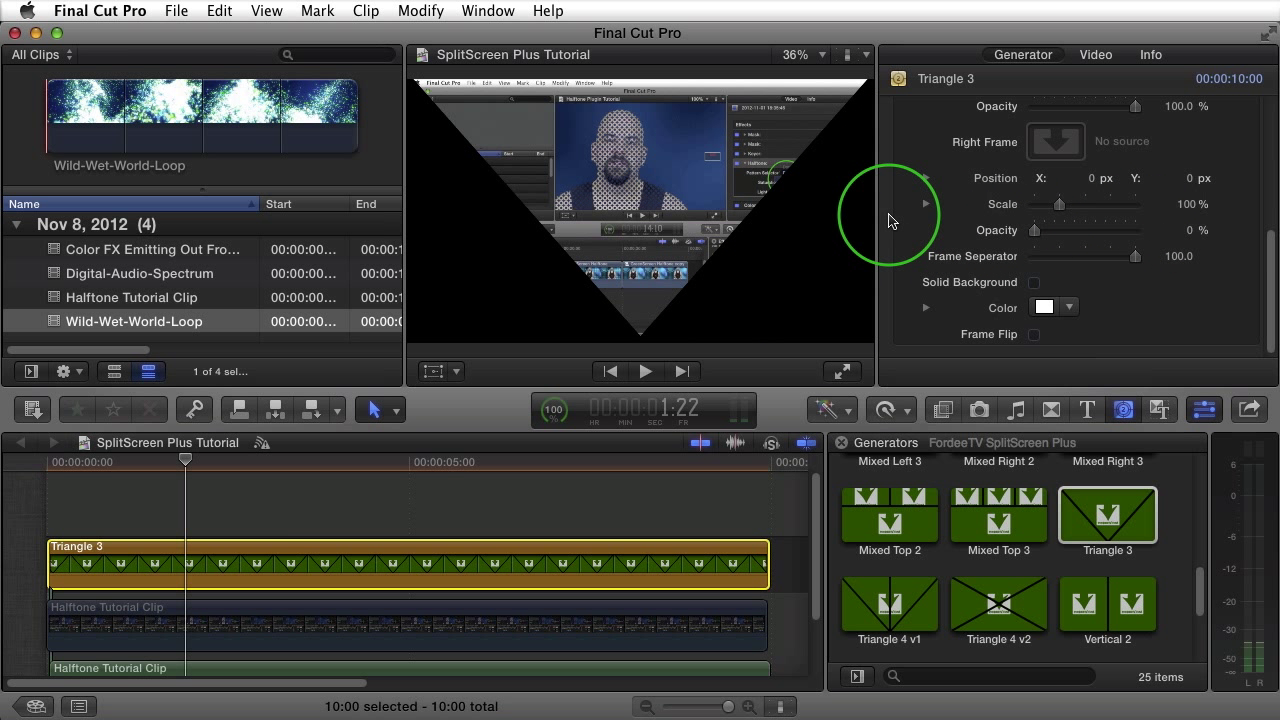
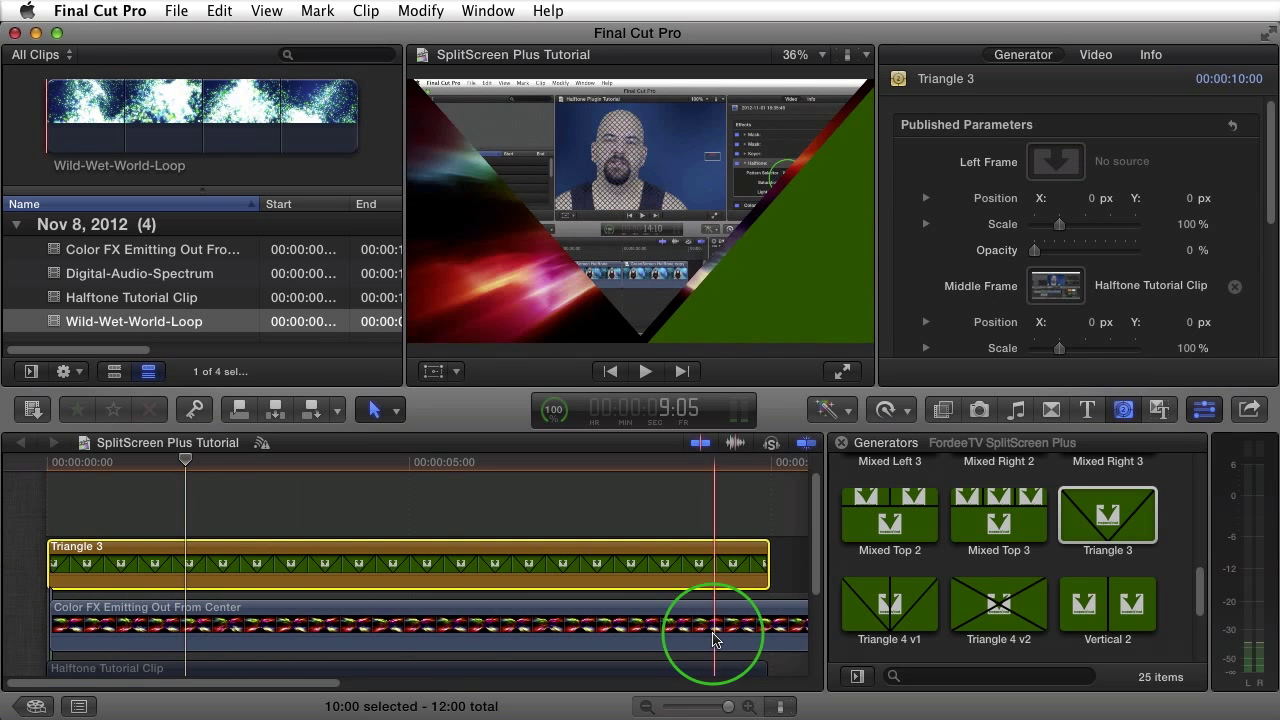
Split the Color FX Emitting Out From Center clip at the end of Triangle 3
drag(306, 683, 416, 688)
key(b)
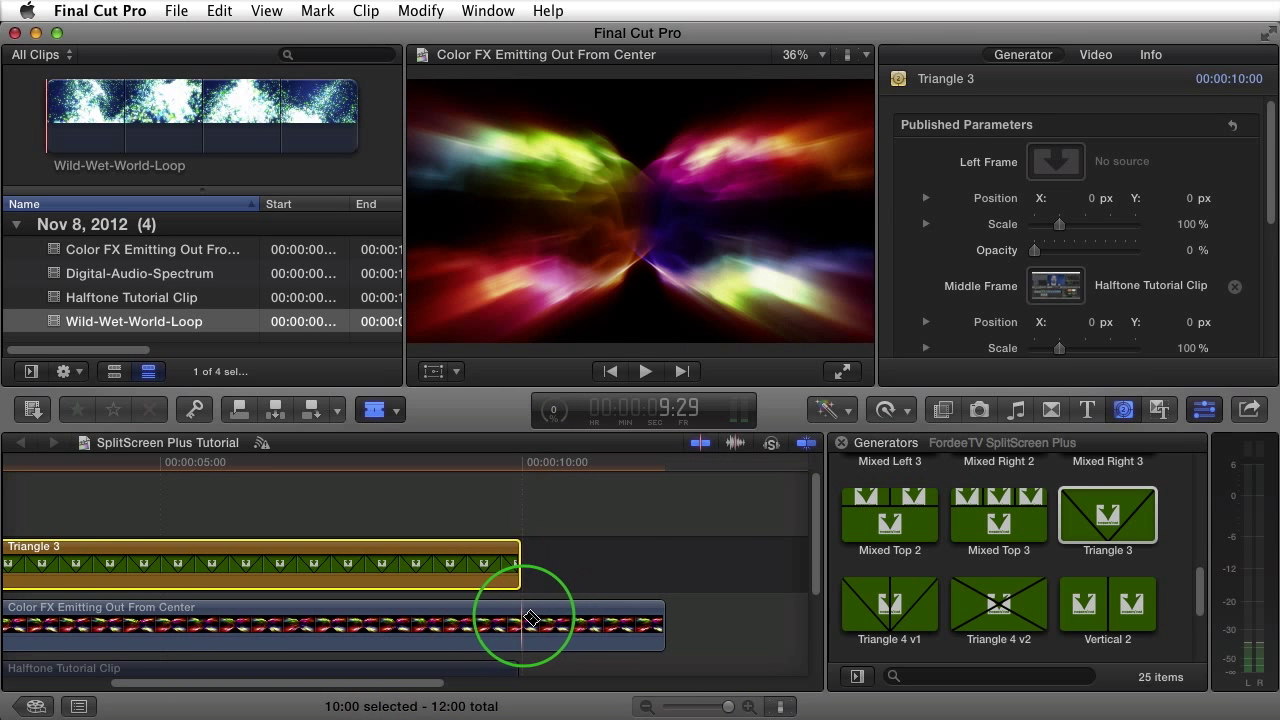
click(521, 620)
click(568, 620)
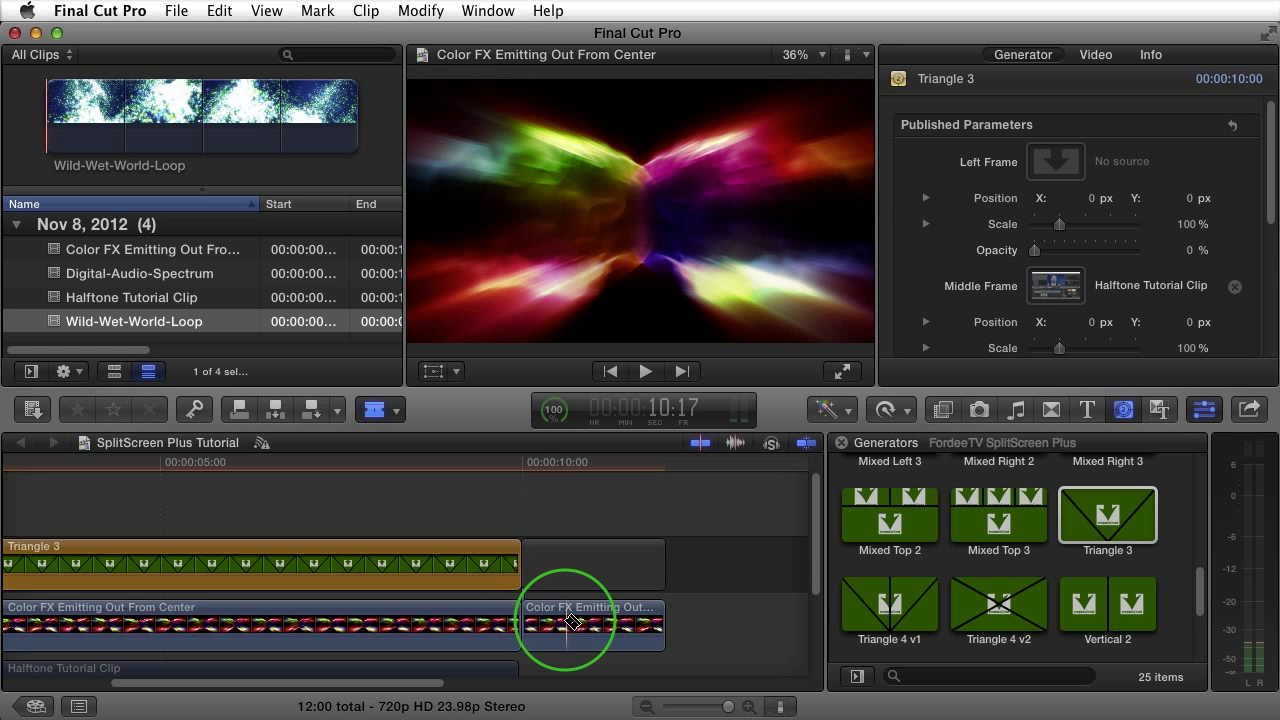
Delete the leftover Color FX segment and the gap after the end of Triangle 3
key(a)
click(598, 565)
super+click(596, 640)
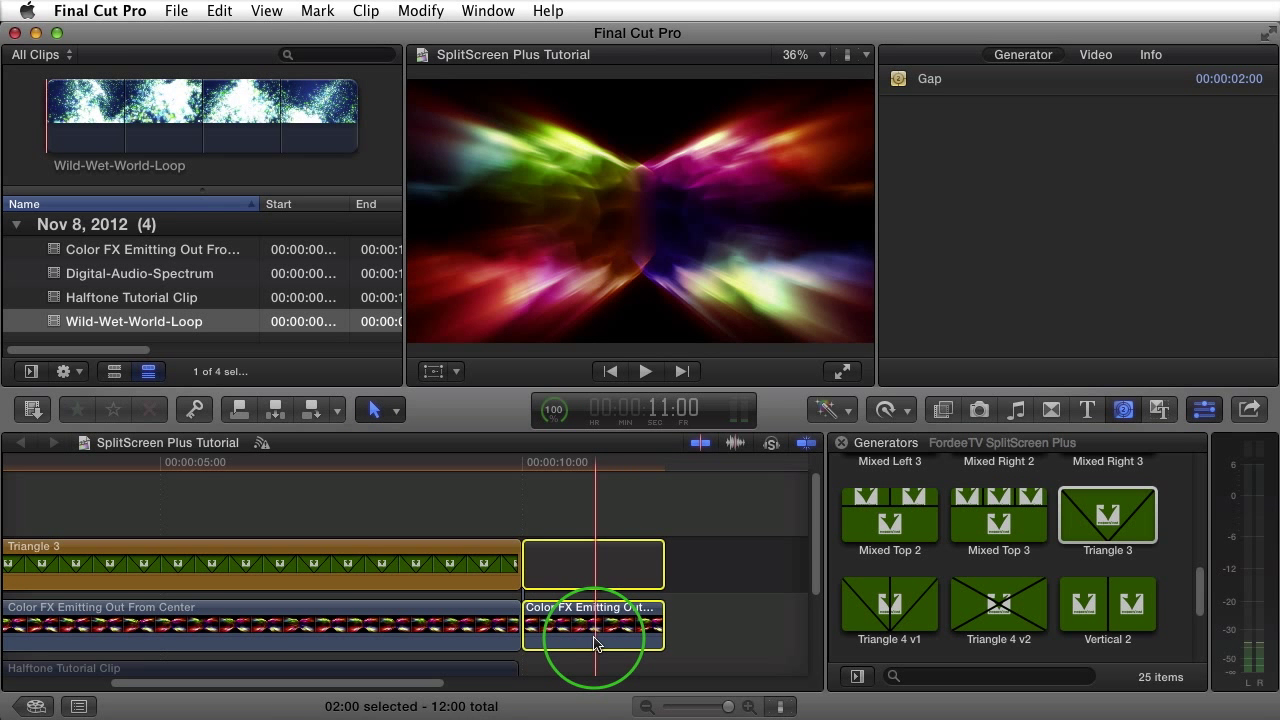
click(623, 640)
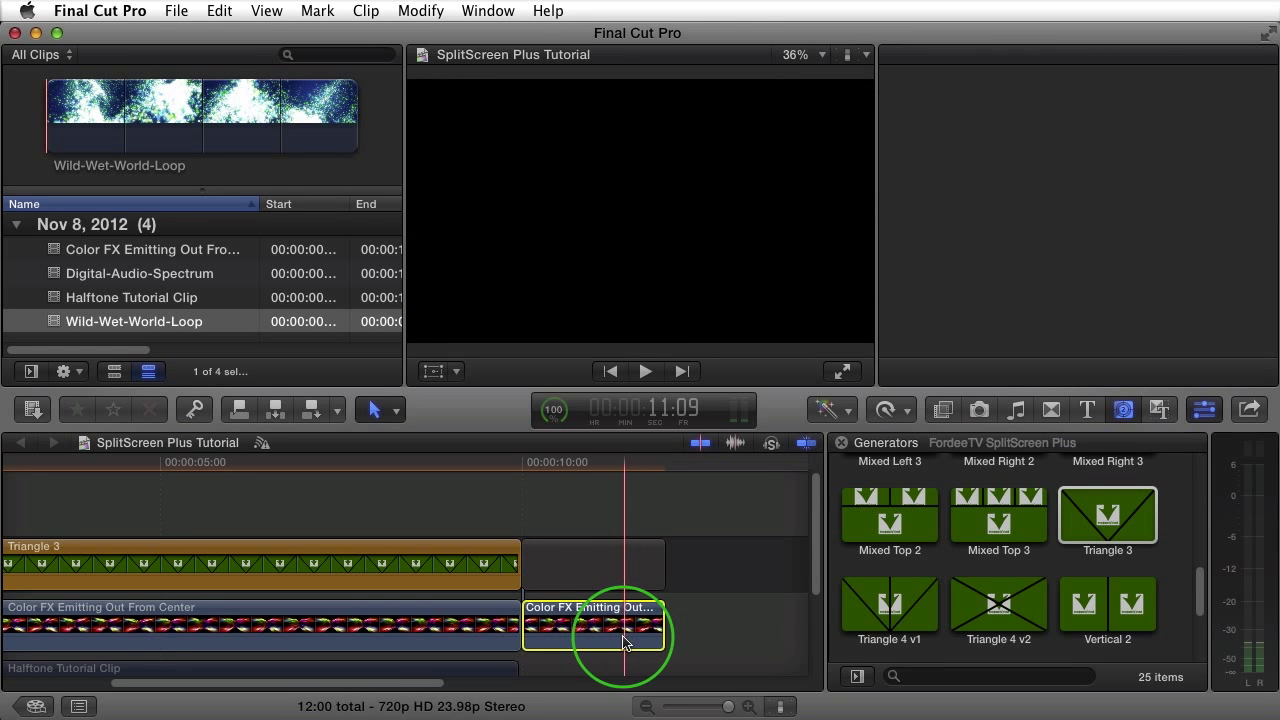
key(Delete)
click(603, 572)
click(598, 605)
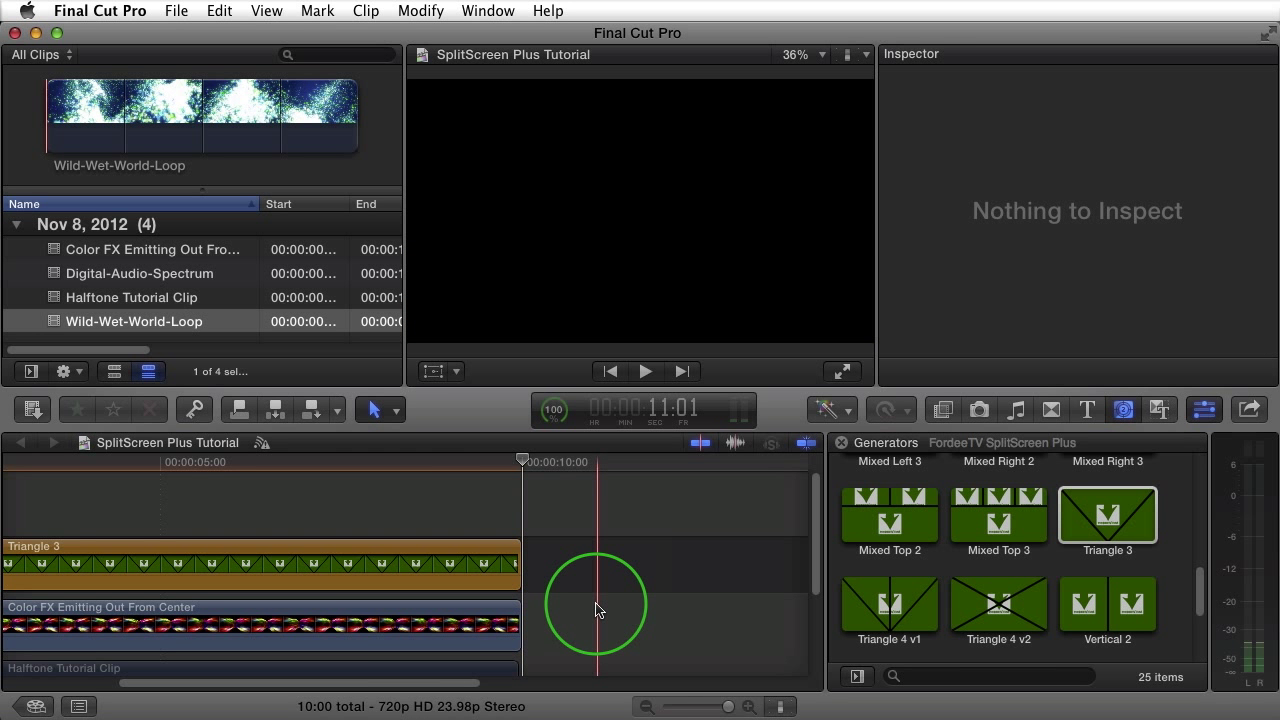
Fit the whole project in the timeline, show Triangle 3's parameters, and return the playhead to the beginning
key(shift+z)
click(474, 570)
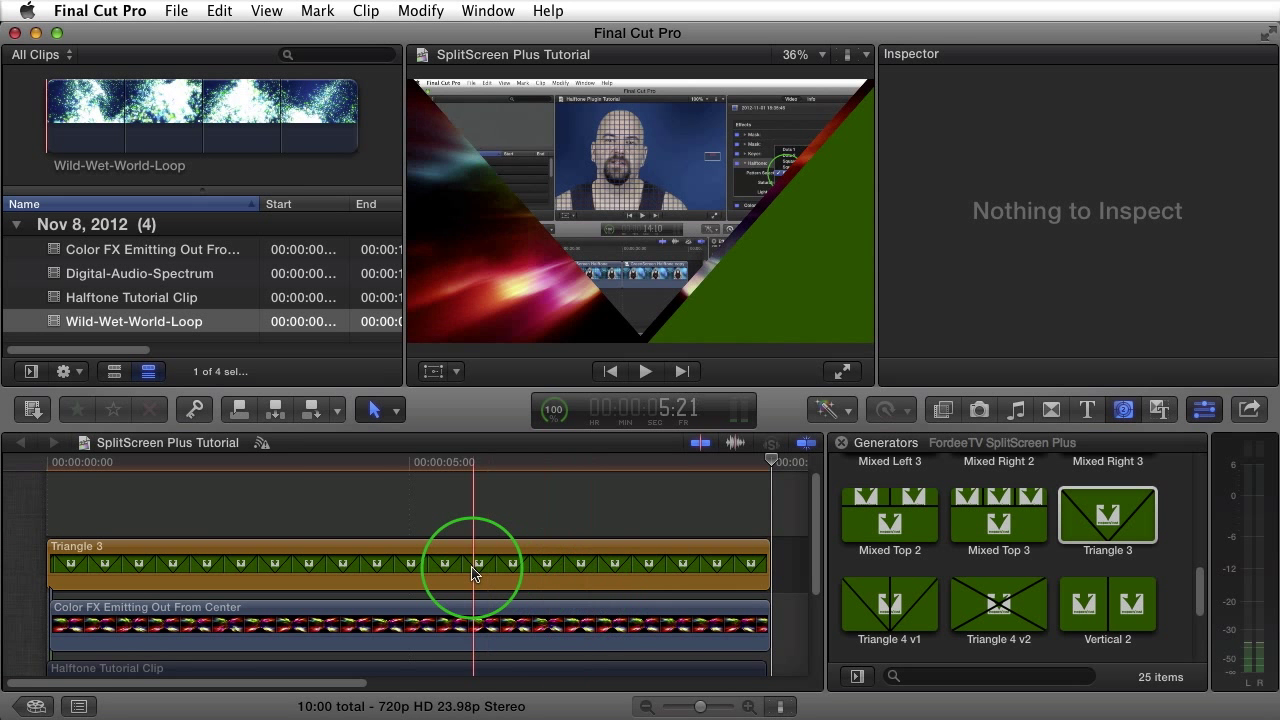
key(Home)
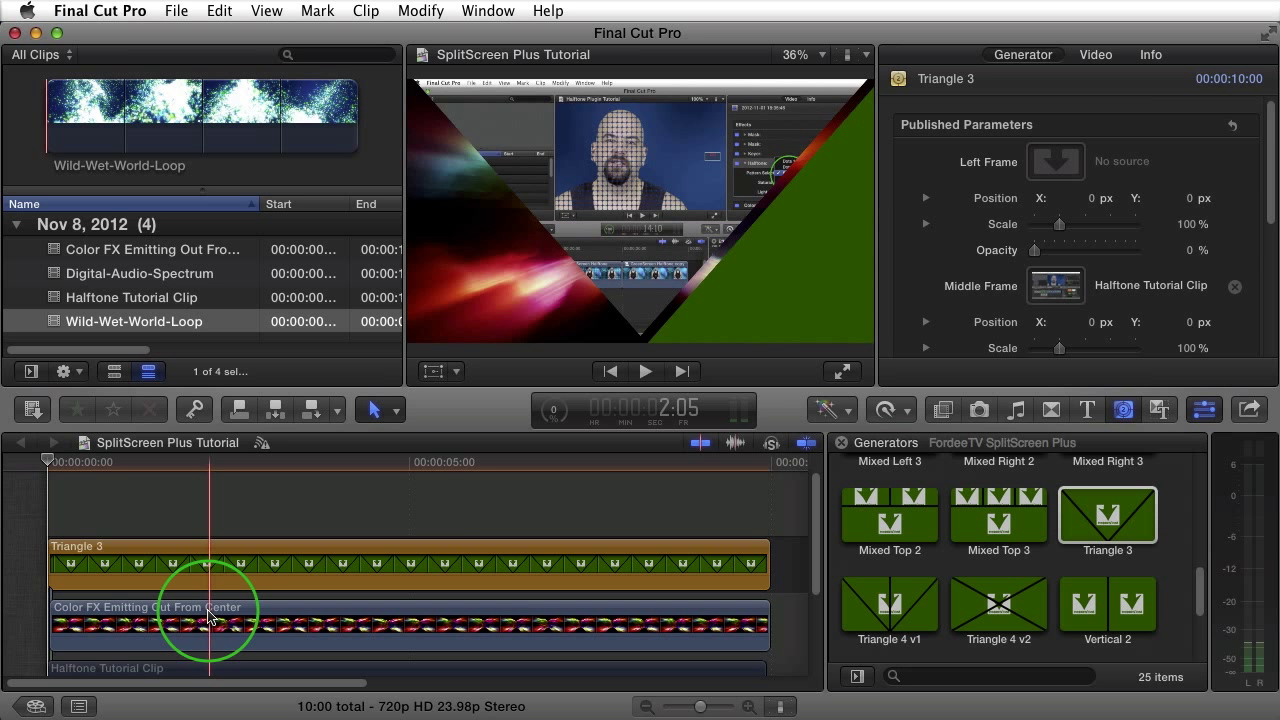
Extend the Color FX Emitting Out From Center clip to the end of Triangle 3 and assign it as Triangle 3's Left Frame source
click(209, 617)
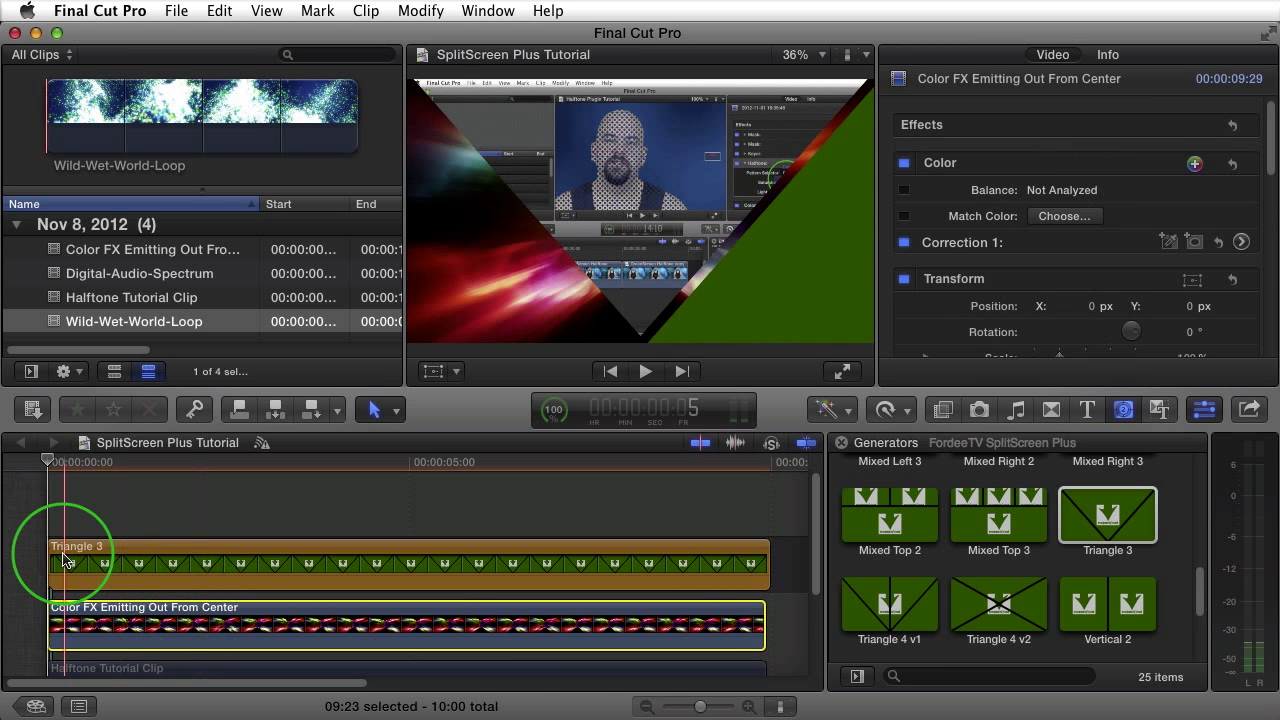
drag(764, 621, 766, 621)
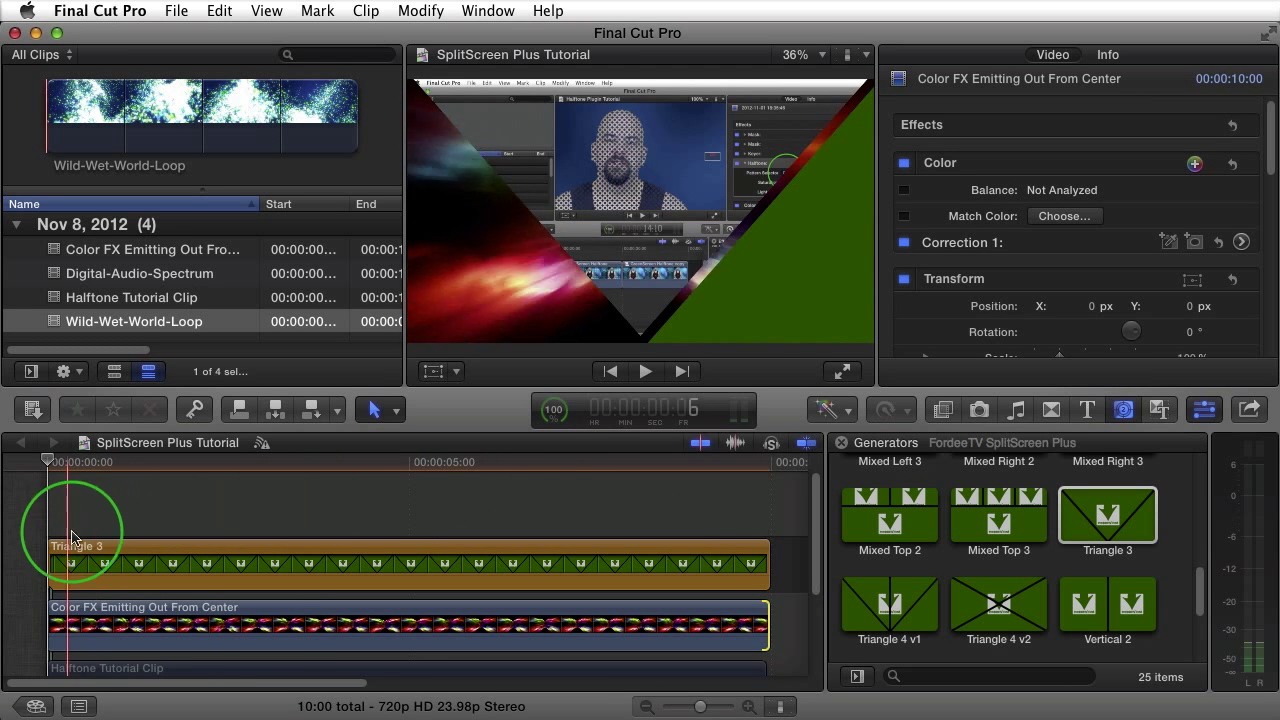
click(118, 548)
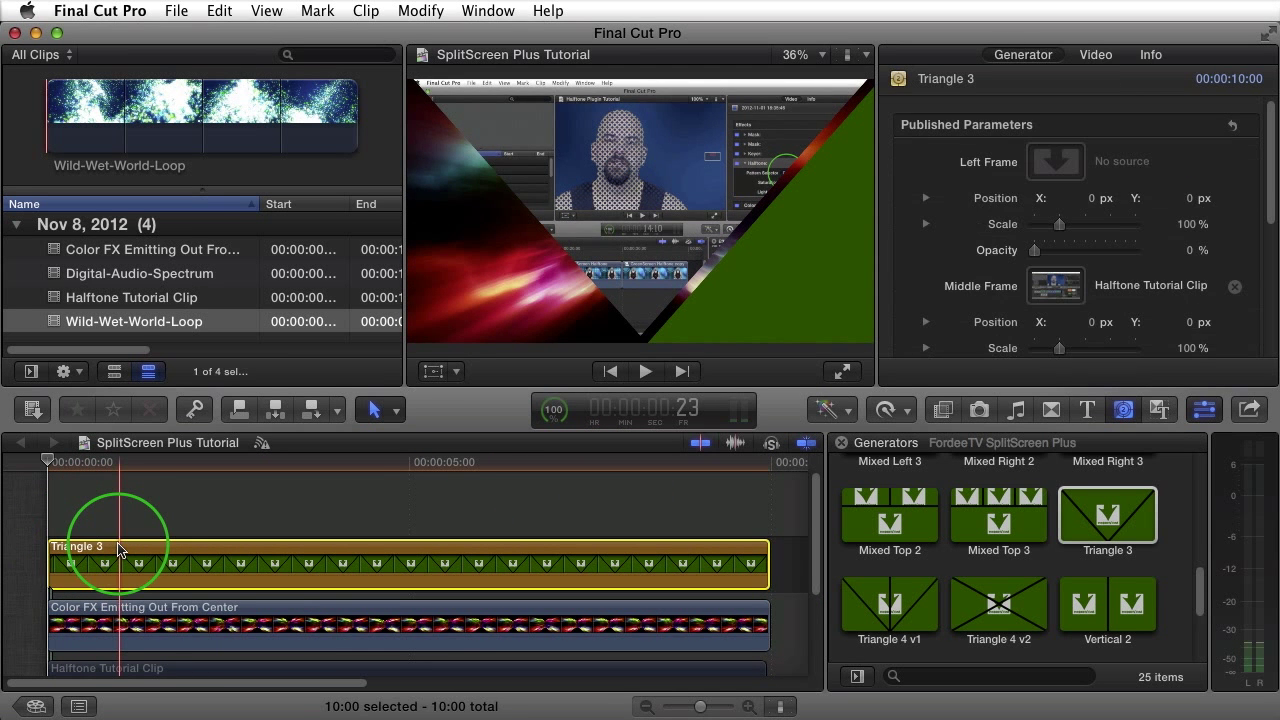
click(1056, 161)
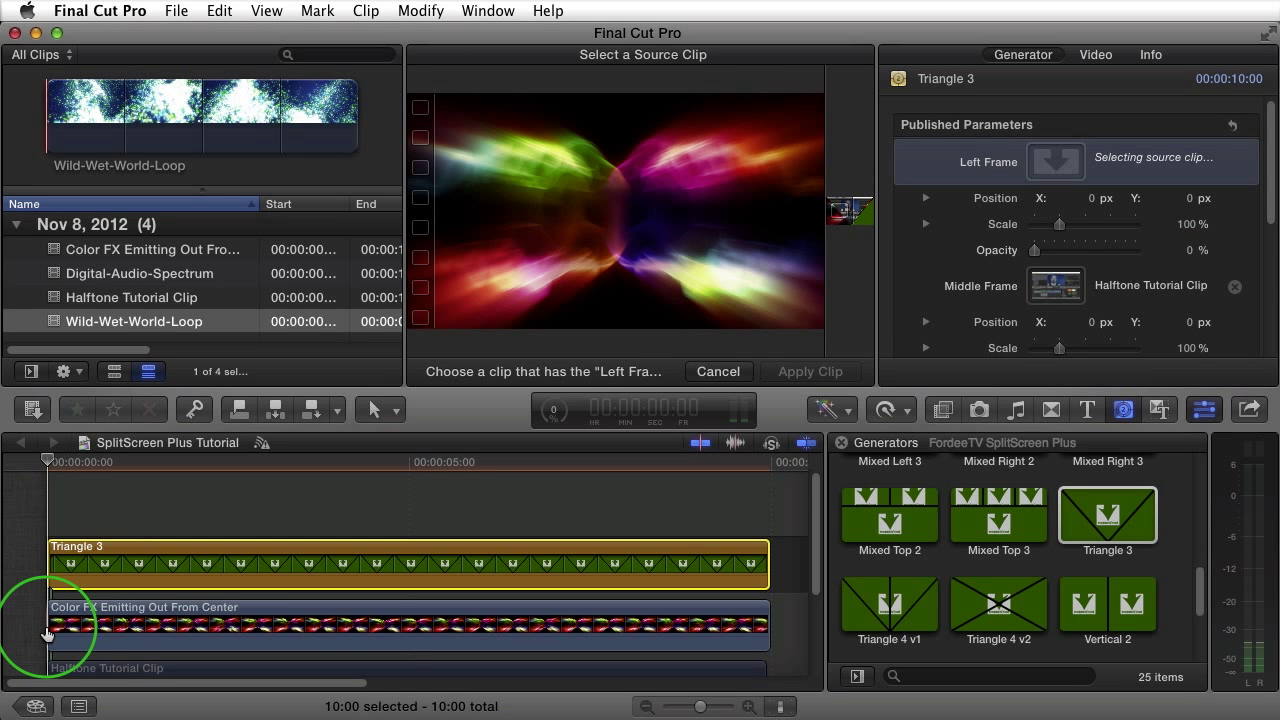
click(47, 634)
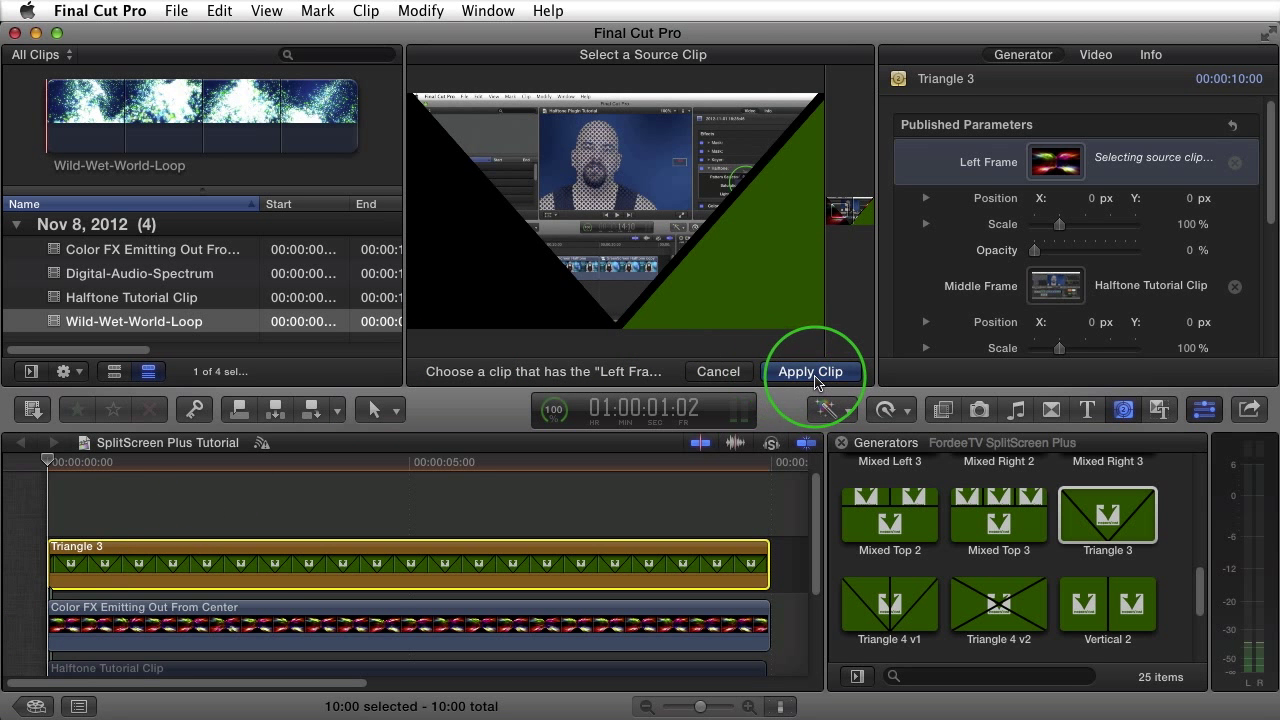
click(809, 372)
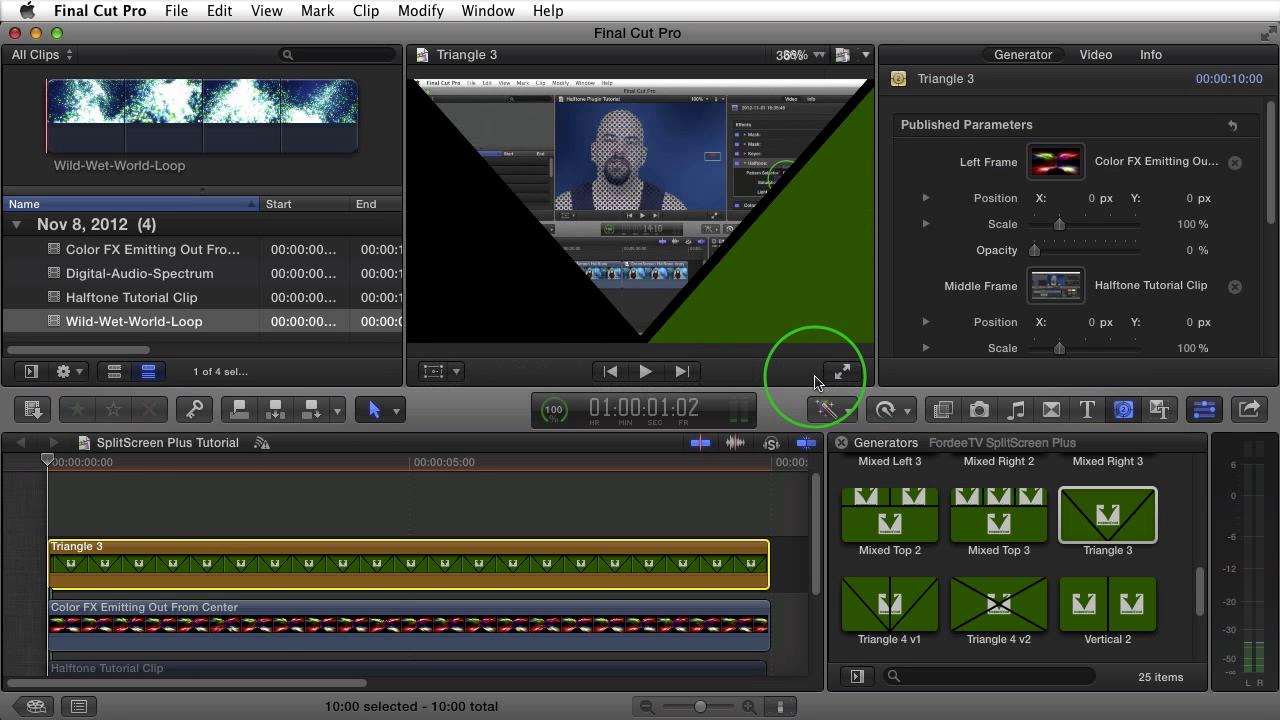
click(97, 512)
drag(97, 515, 2, 470)
Assign the Color FX Emitting Out From Center clip as the source of Triangle 3's Right Frame
mouse_move(1258, 224)
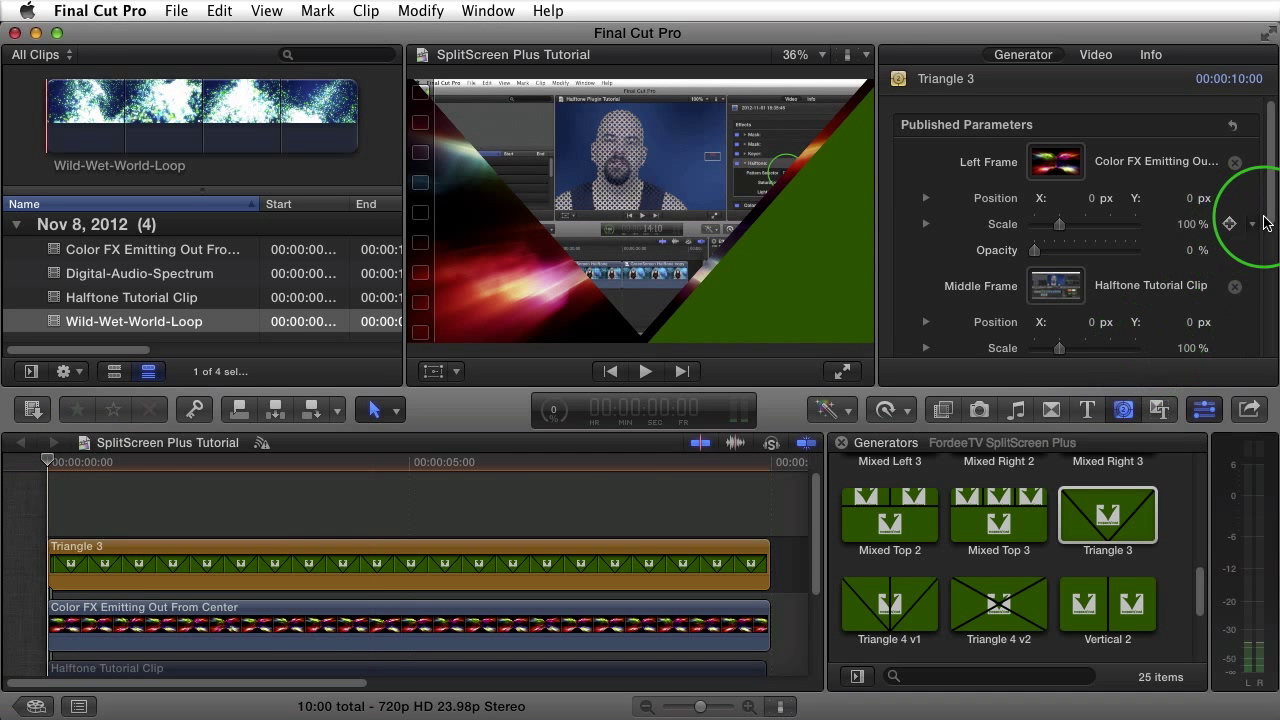
drag(1273, 214, 992, 284)
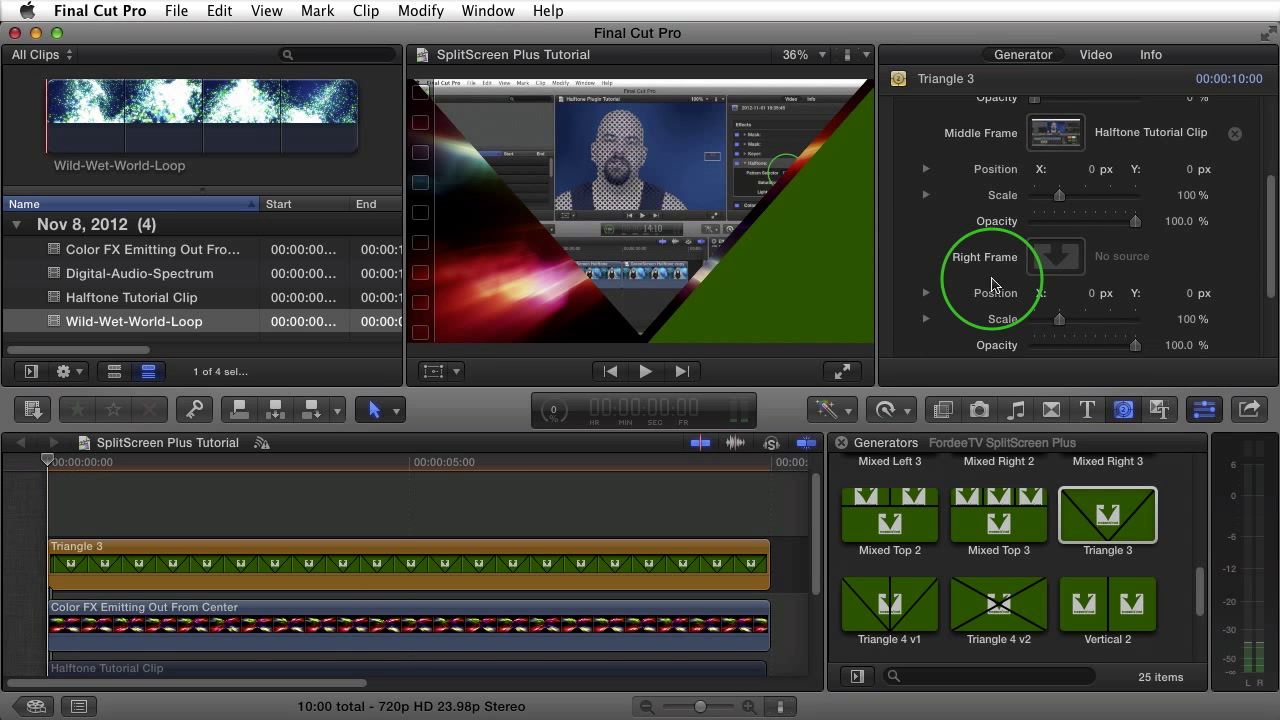
click(1051, 260)
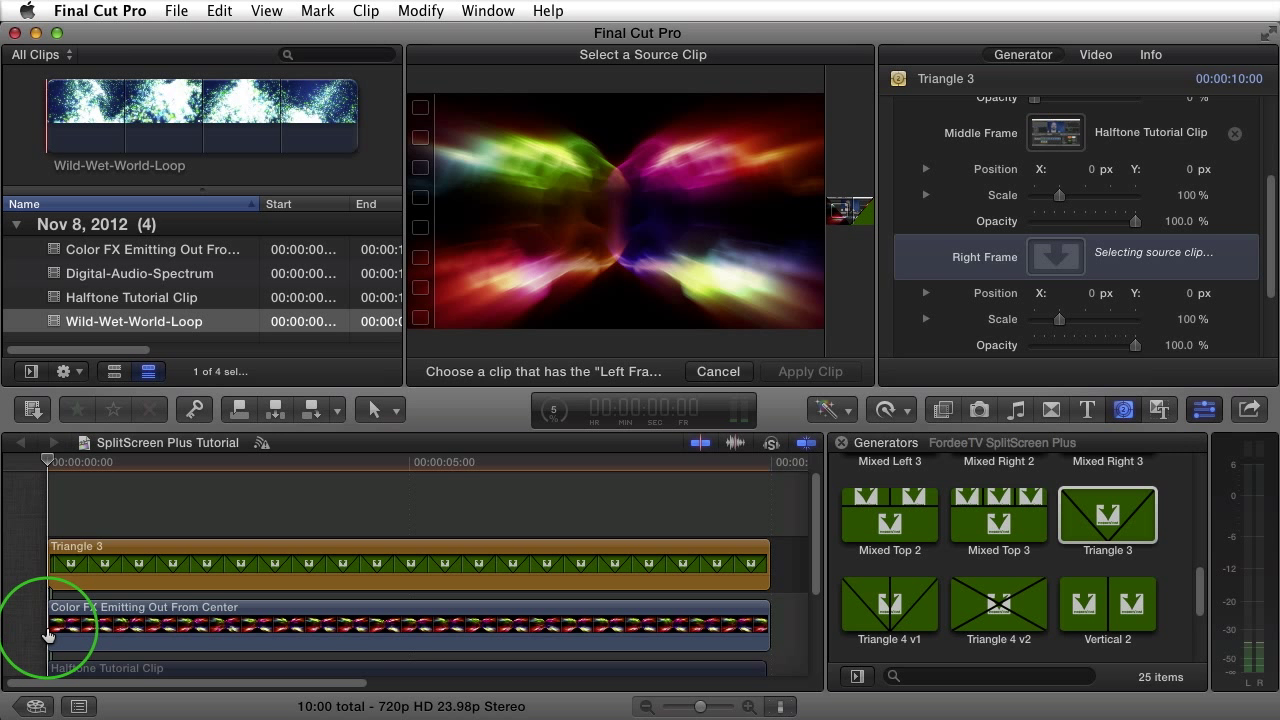
click(48, 634)
click(806, 373)
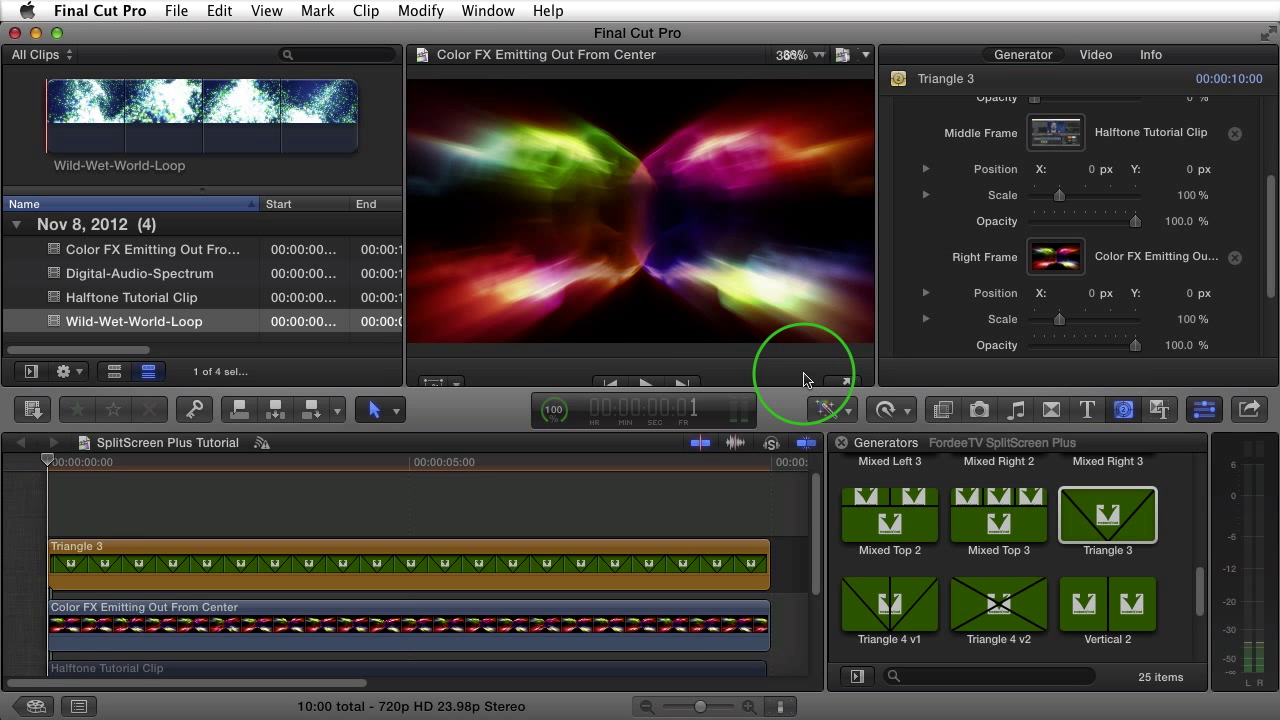
click(91, 541)
click(92, 497)
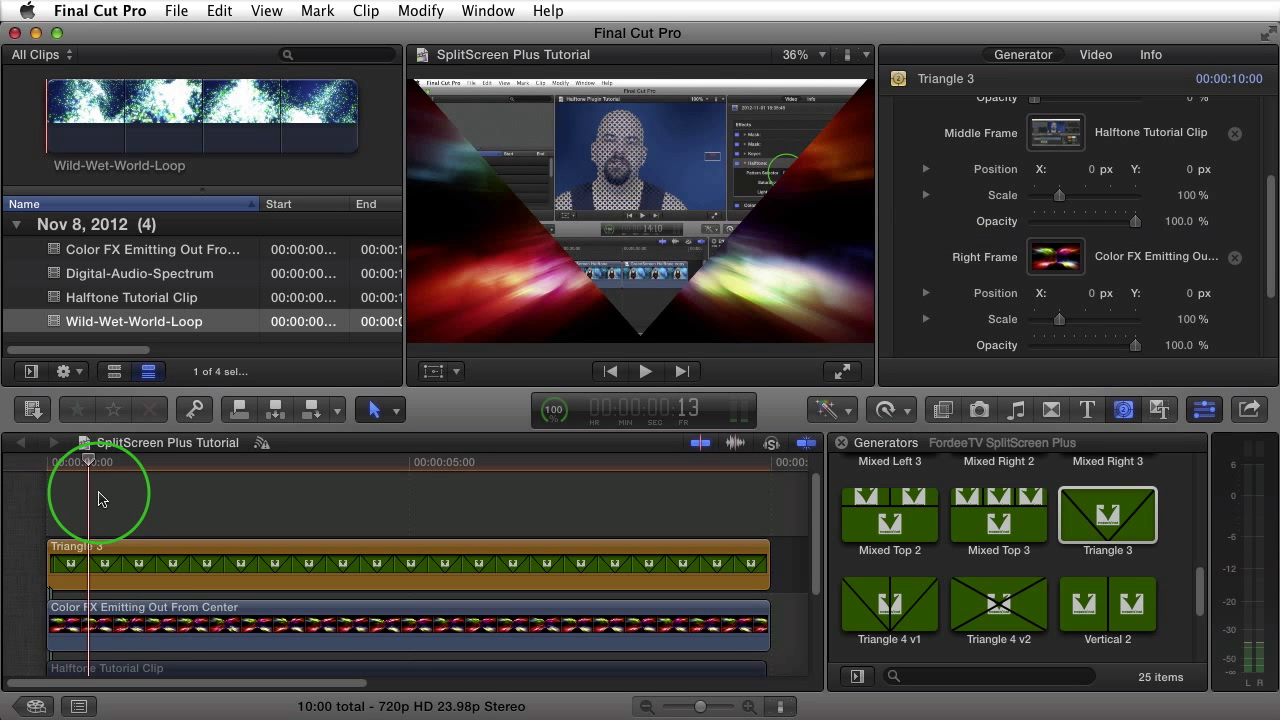
Review Triangle 3's Solid Background setting and disable the Color FX Emitting Out From Center clip in the timeline
click(172, 572)
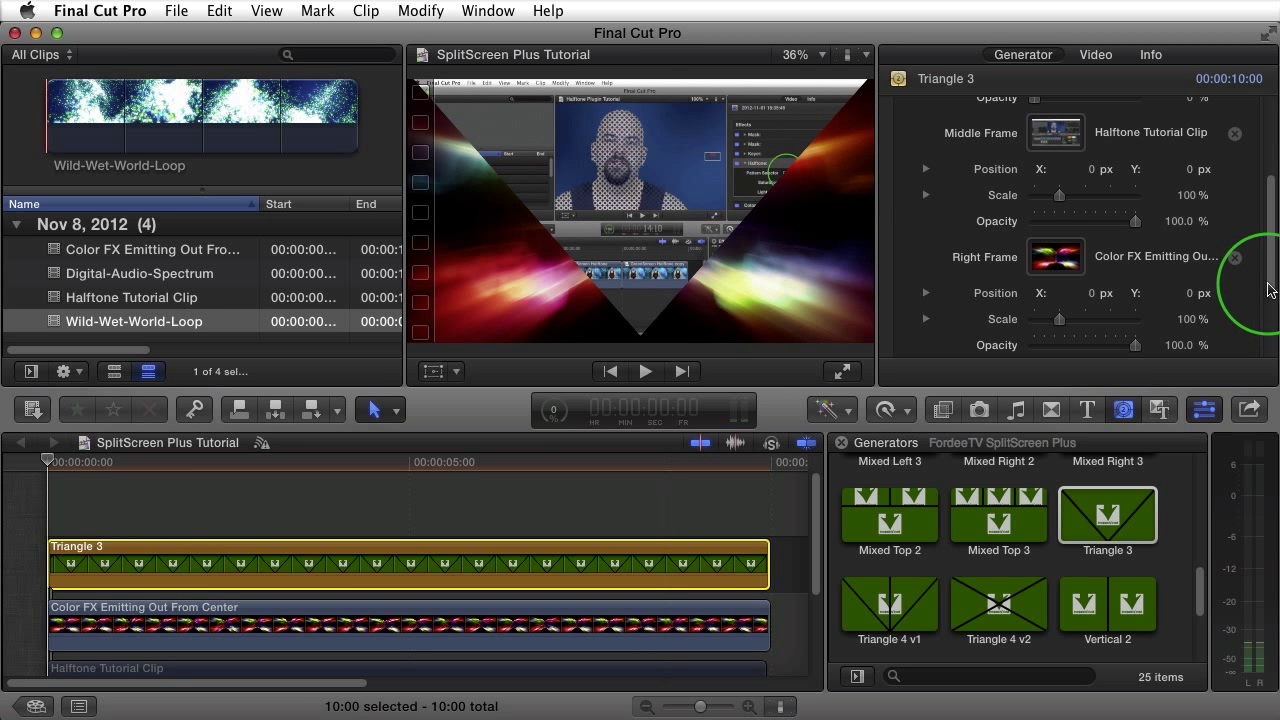
drag(1270, 285, 1273, 327)
scroll(1040, 300, down, 2)
click(1043, 308)
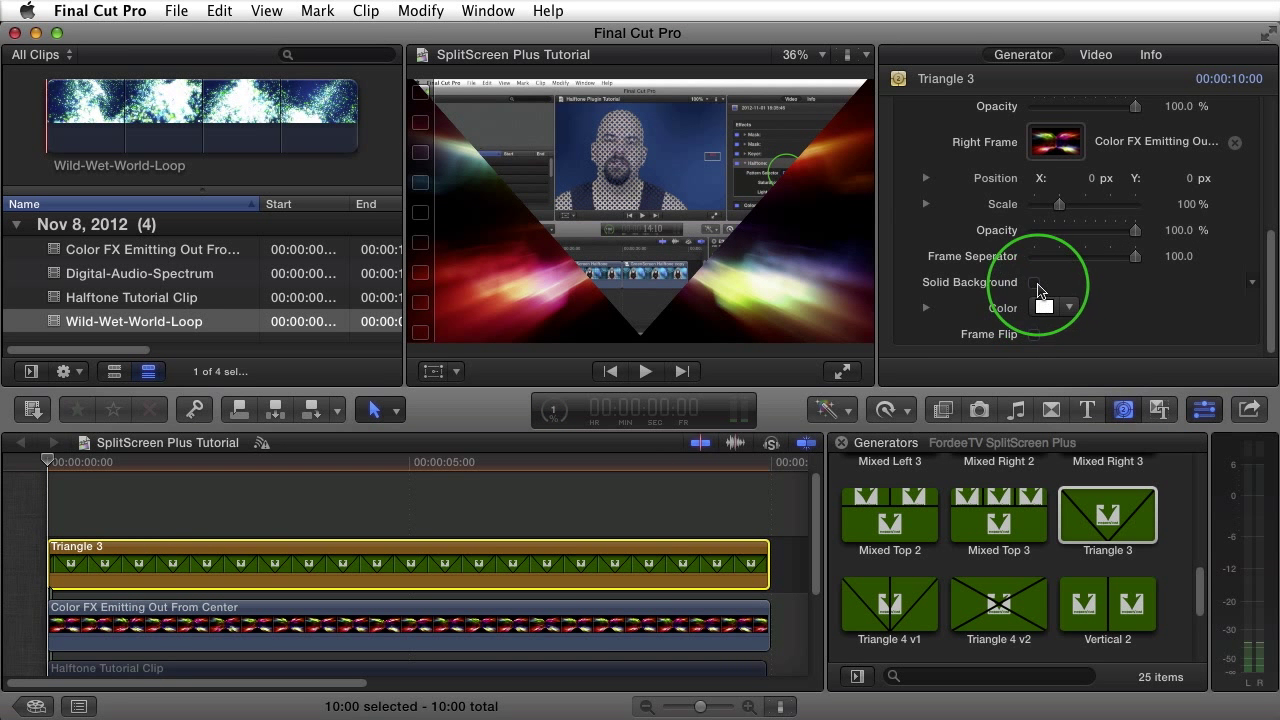
click(588, 634)
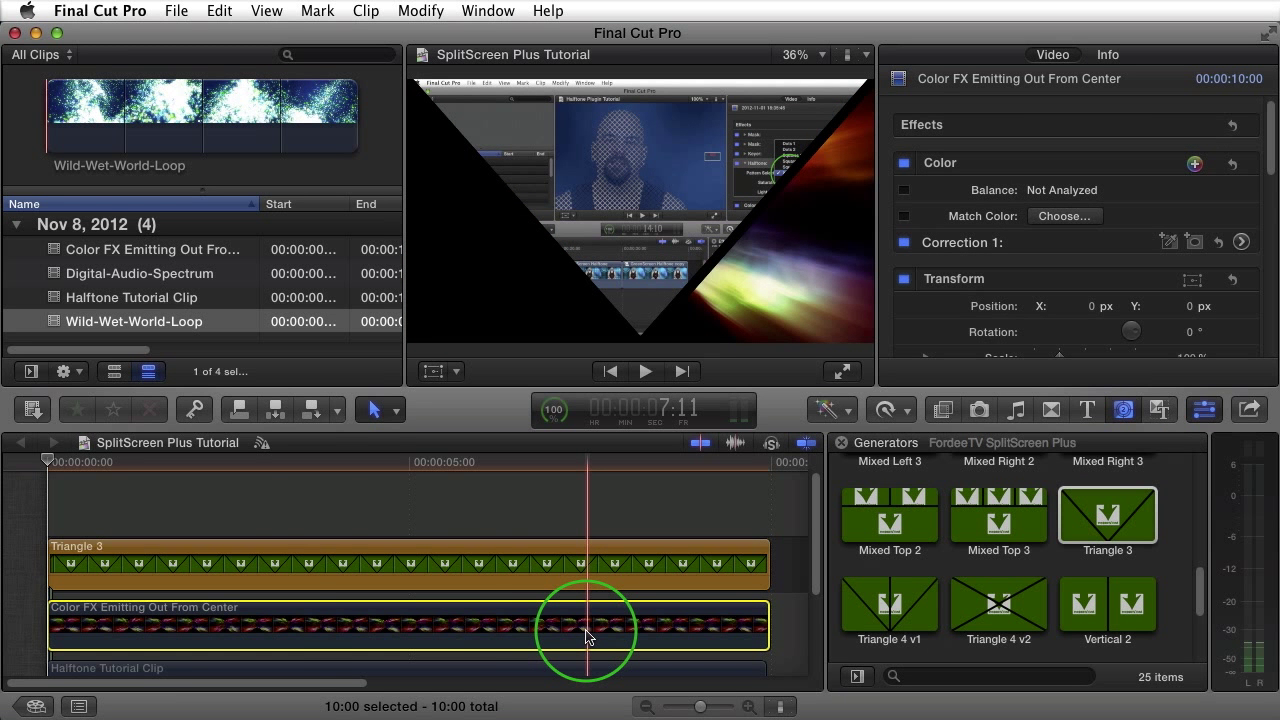
click(145, 484)
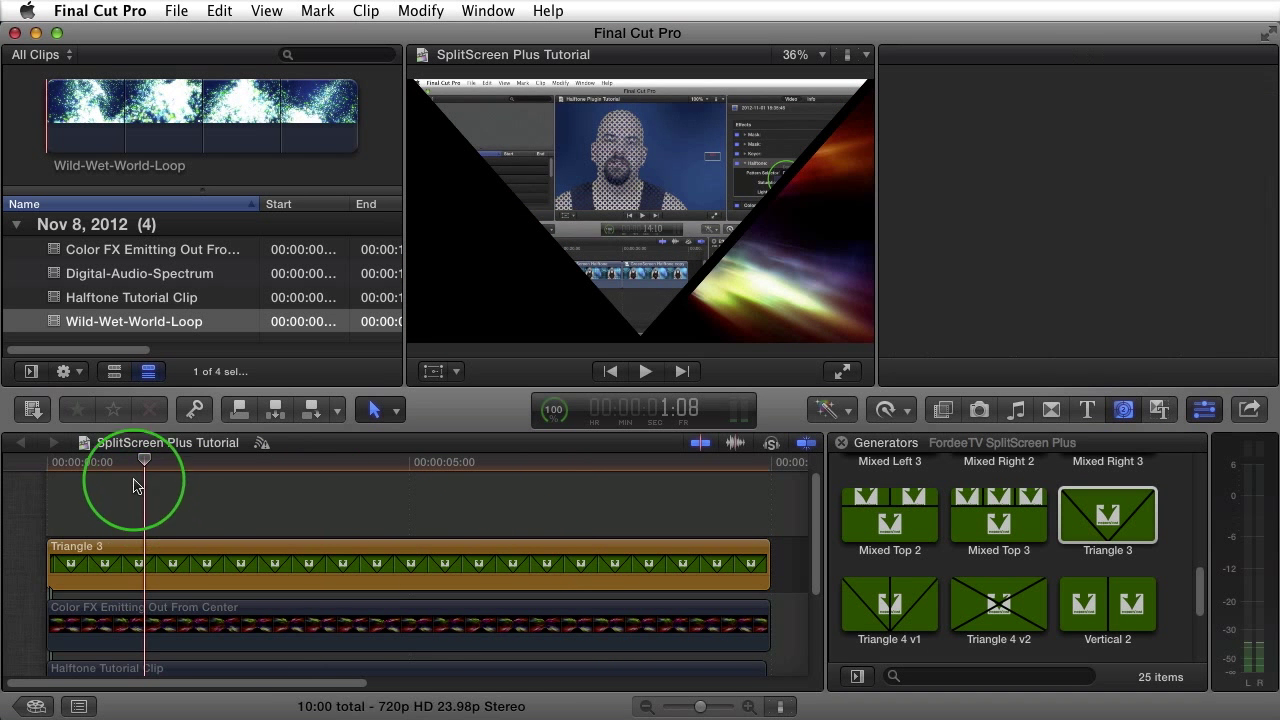
Set the opacity of Triangle 3's Left Frame to 100% and play the split screen from the beginning
click(142, 556)
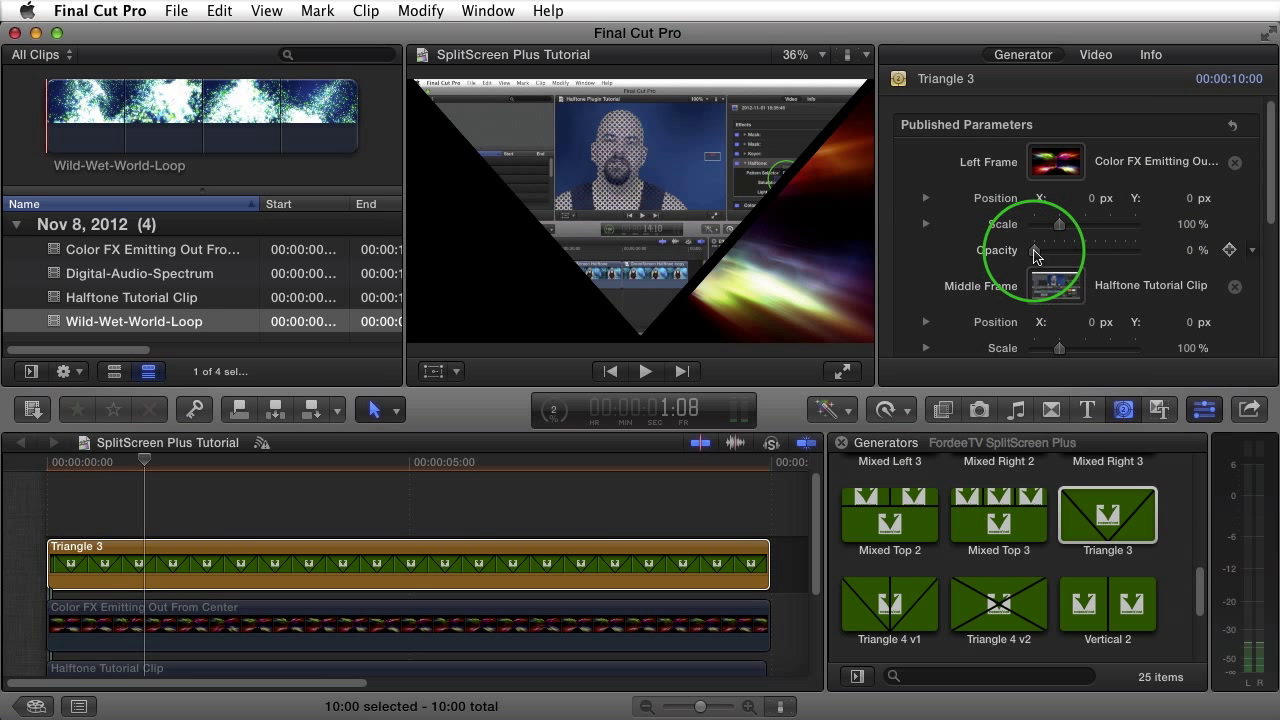
drag(1034, 251, 1272, 180)
click(224, 545)
drag(124, 465, 12, 463)
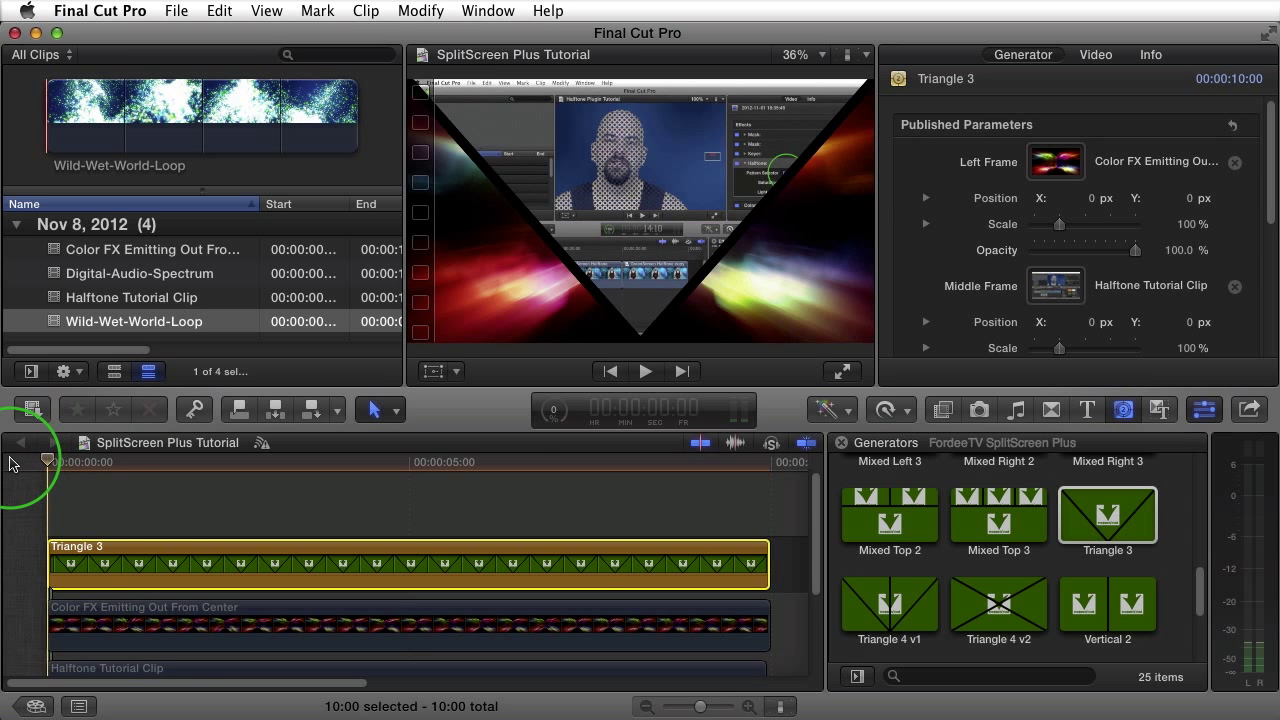
key(space)
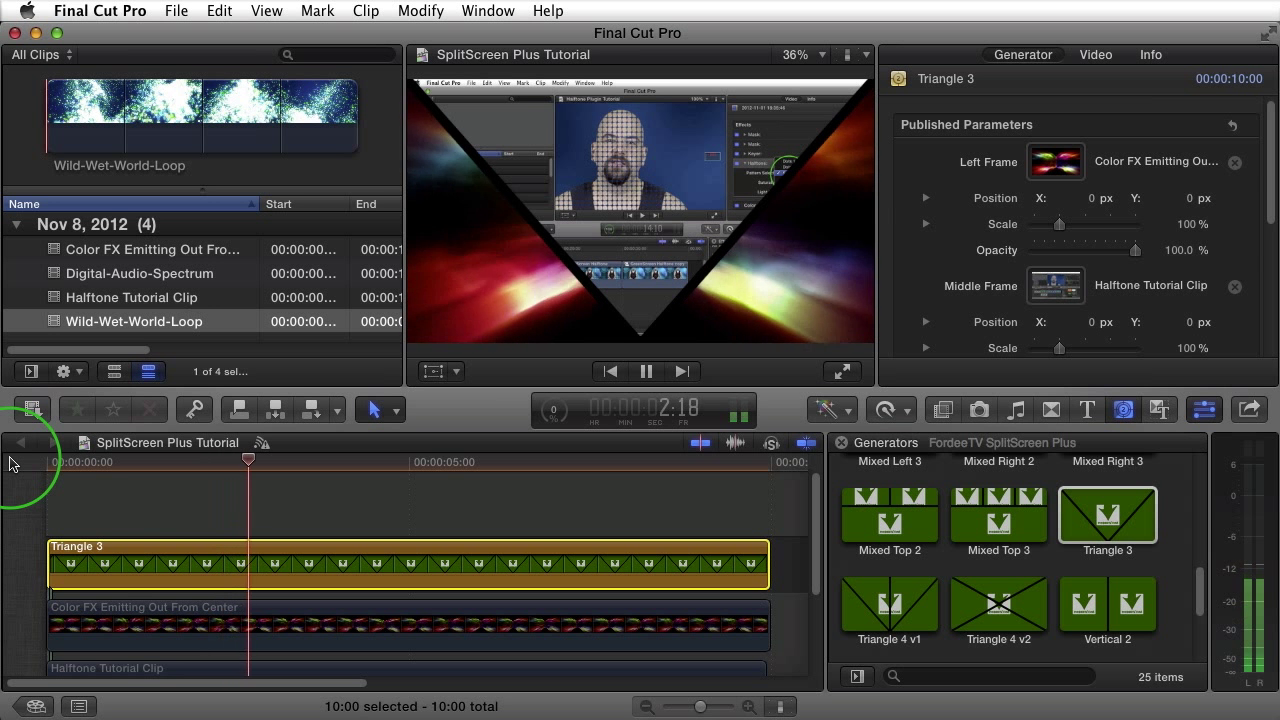
key(space)
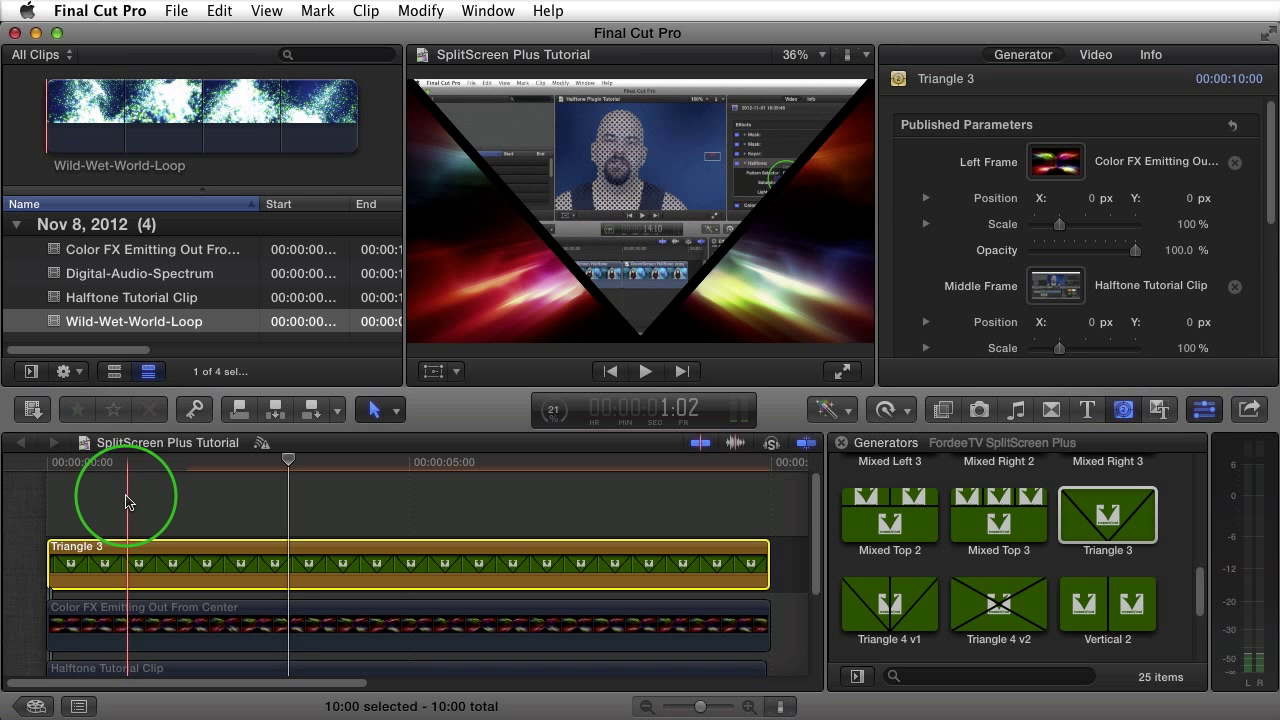
Clear all clips from the timeline and add the Vertical 2 generator with 1080p HD, 1920x1080 and 23.98p video properties
drag(268, 486, 318, 615)
key(Delete)
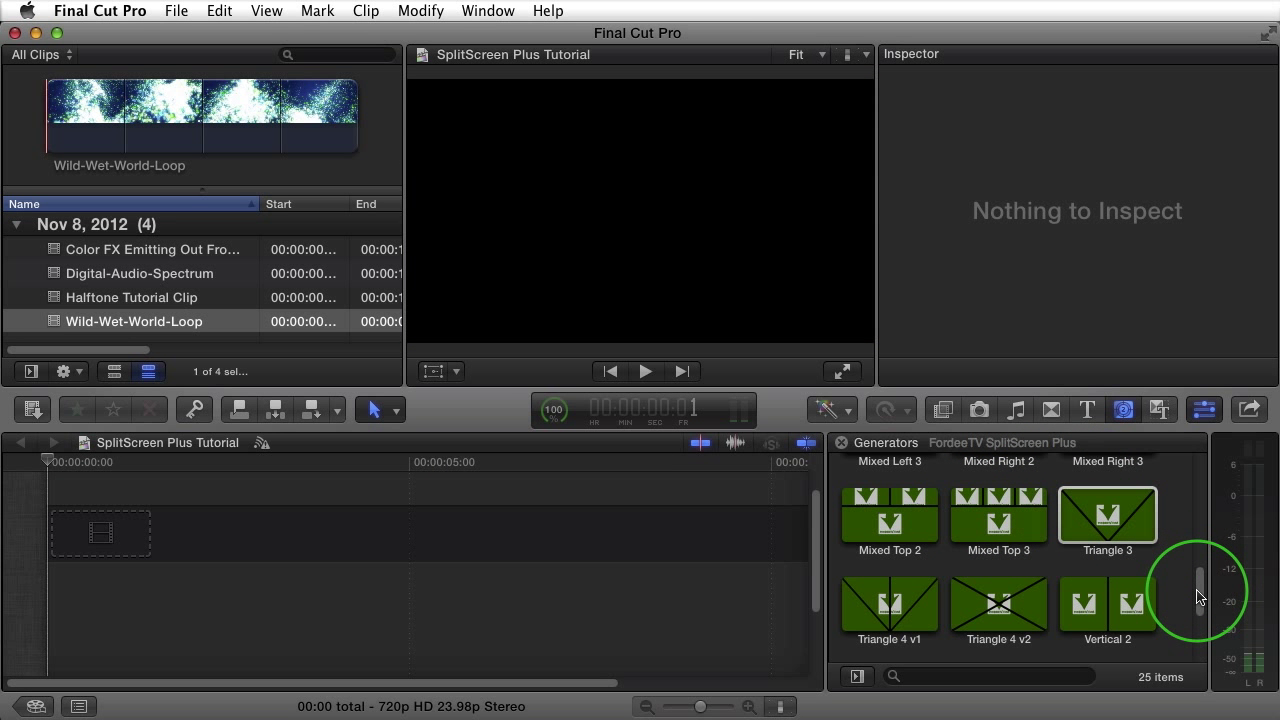
drag(1108, 603, 186, 557)
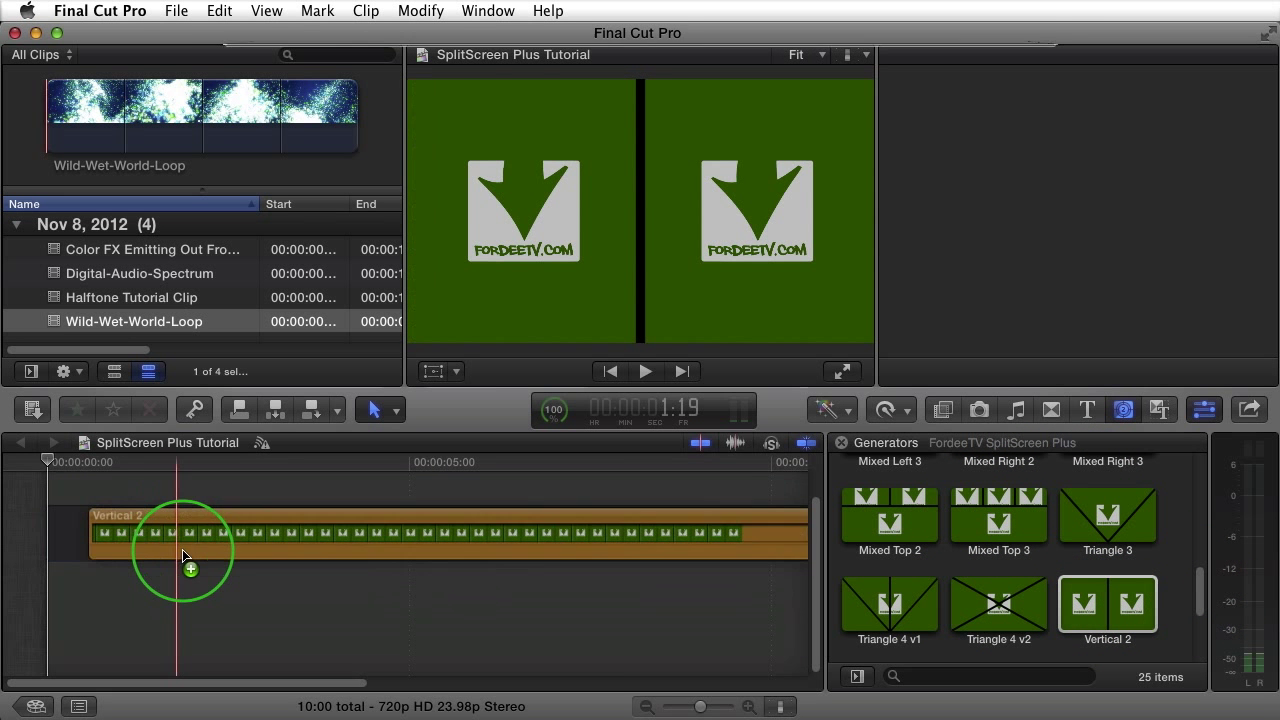
click(497, 116)
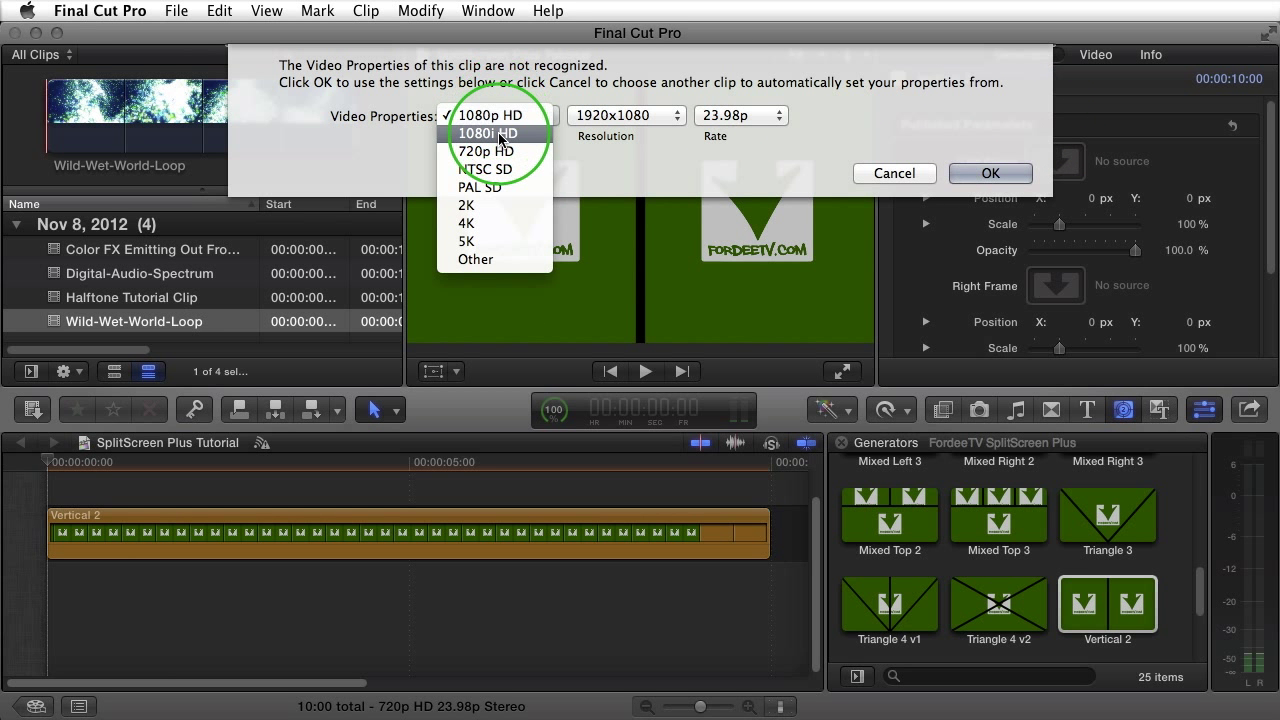
click(1100, 152)
click(986, 175)
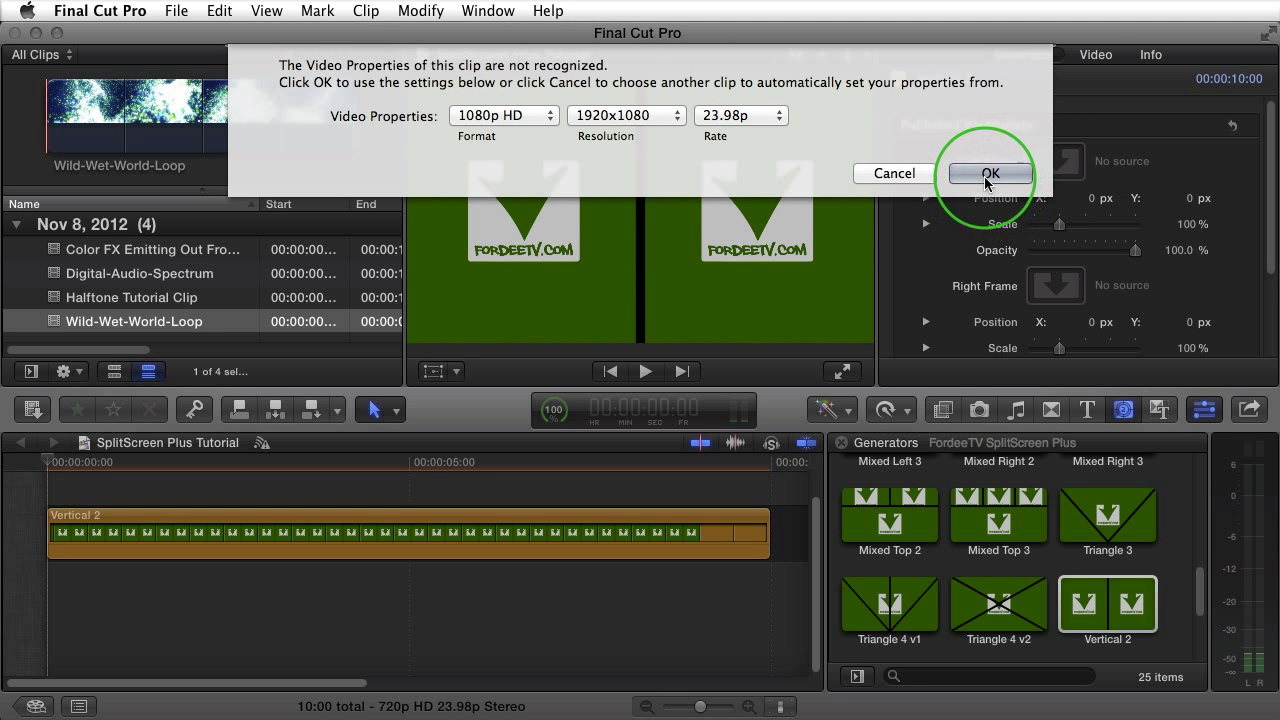
Place the Horizontal 2 generator below Vertical 2 at the beginning of the timeline
drag(1217, 515, 1203, 450)
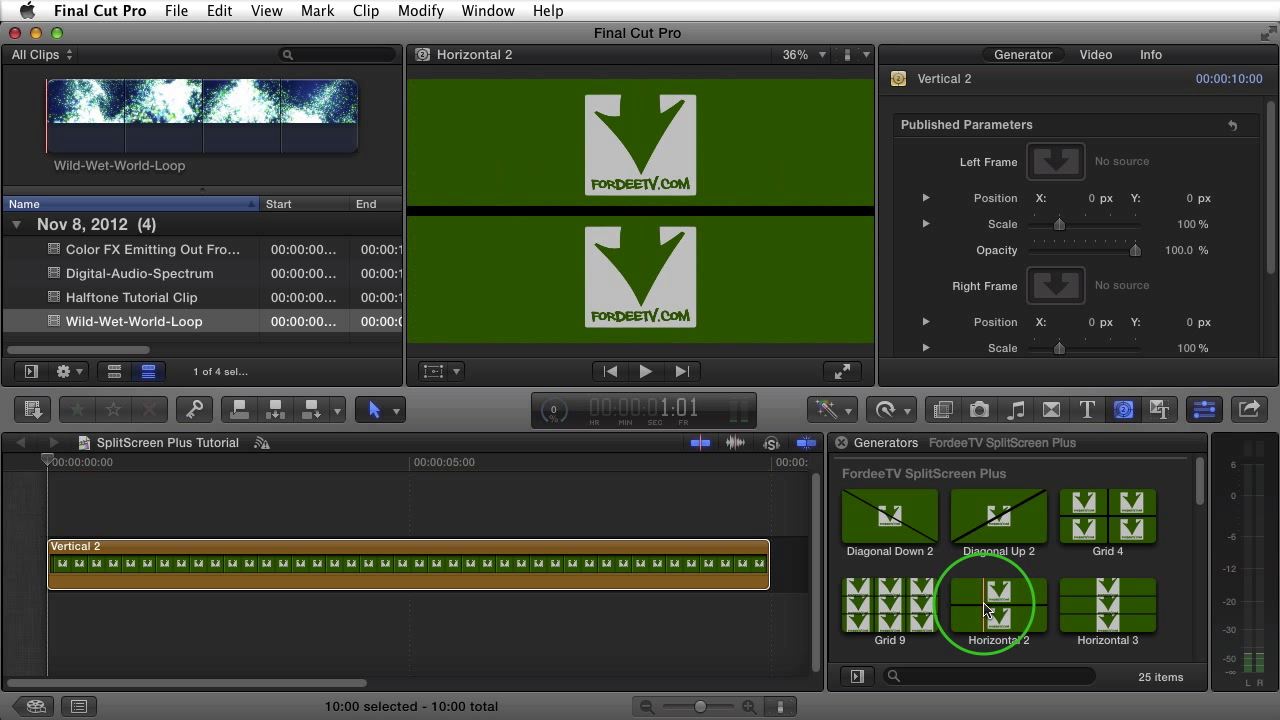
click(532, 490)
drag(532, 490, 543, 560)
drag(1000, 598, 50, 632)
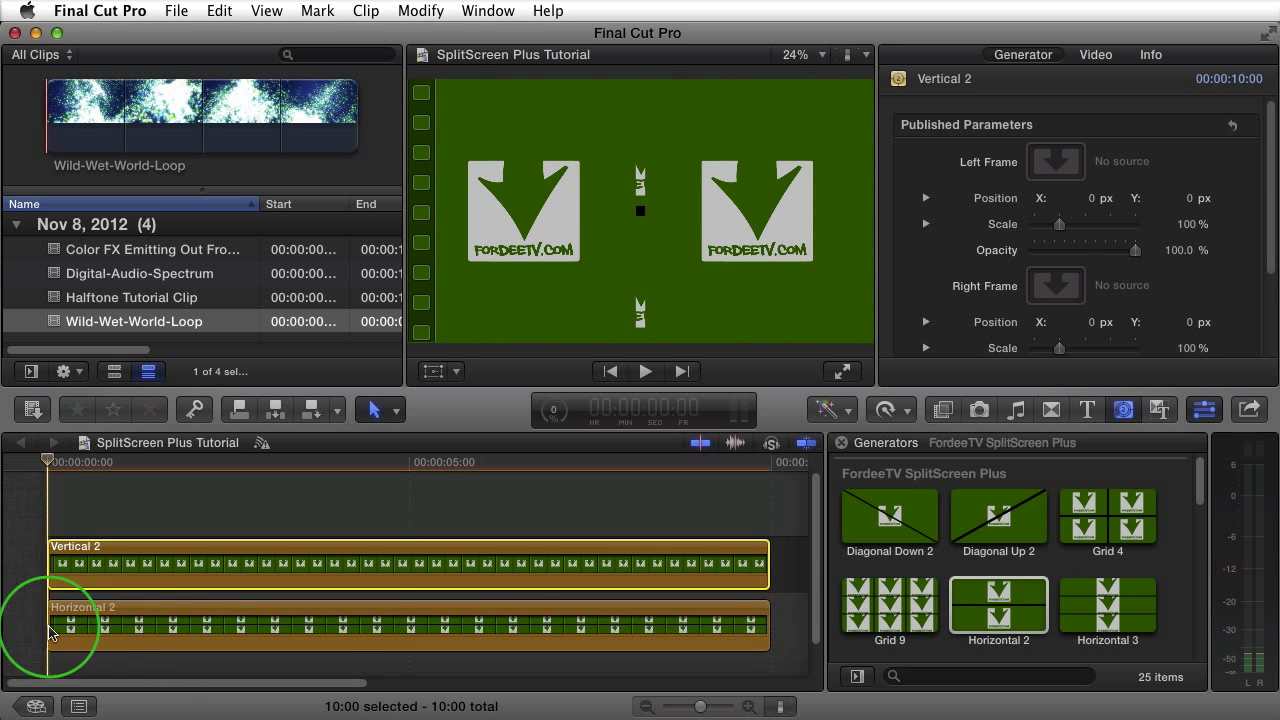
Place the Wild-Wet-World-Loop clip and the Halftone Tutorial Clip below Horizontal 2 at the beginning of the timeline
scroll(808, 571, down, 3)
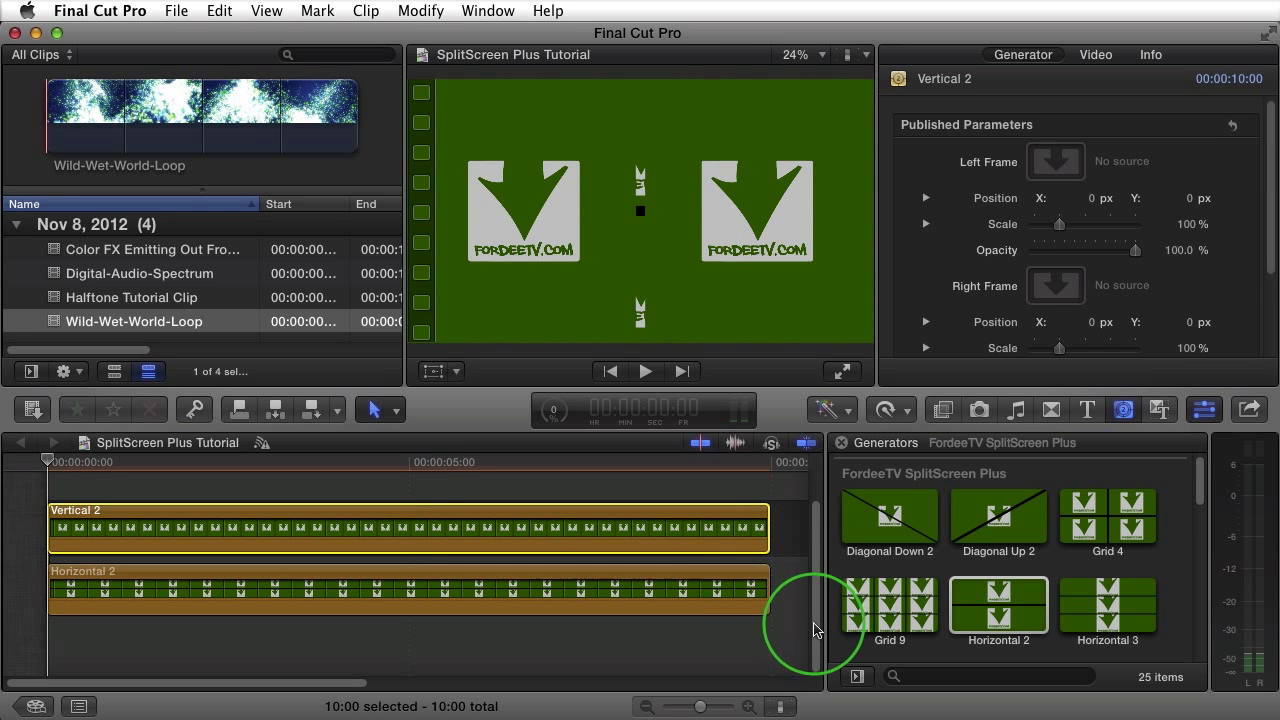
drag(58, 325, 52, 650)
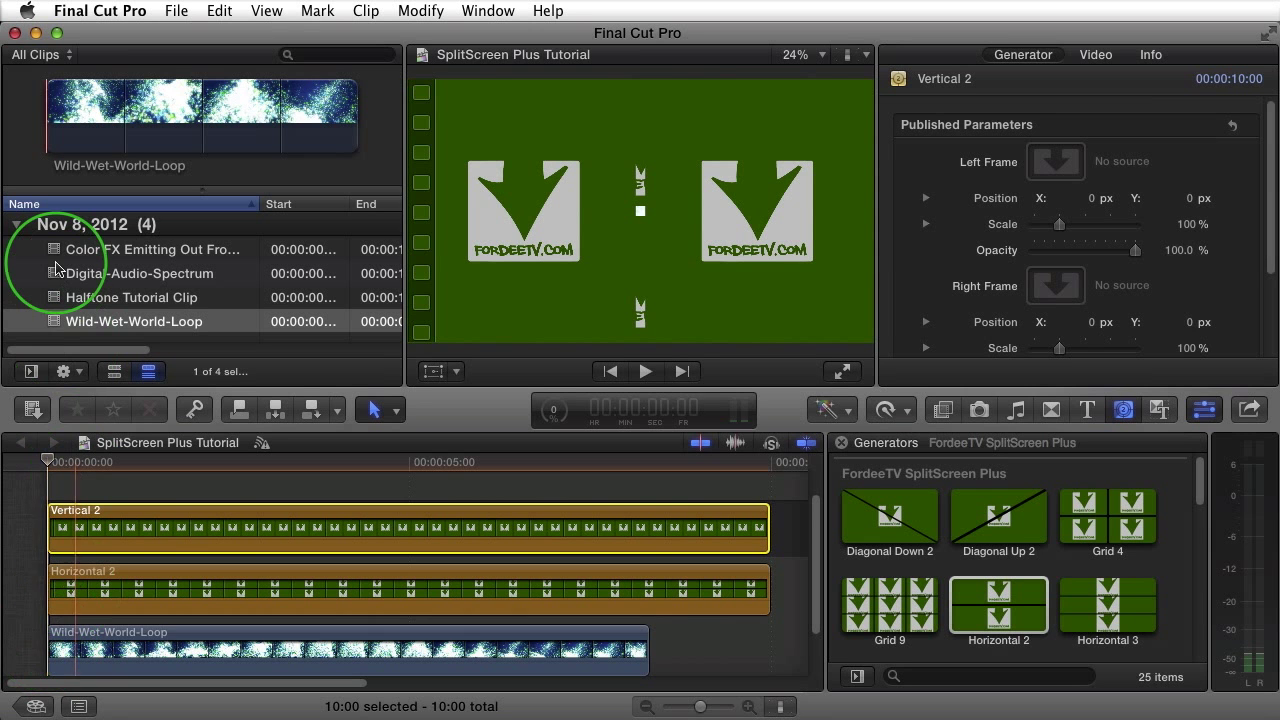
drag(55, 291, 51, 630)
drag(998, 605, 814, 614)
Reduce the clip height in the timeline's clip appearance settings so all four layers fit
click(781, 707)
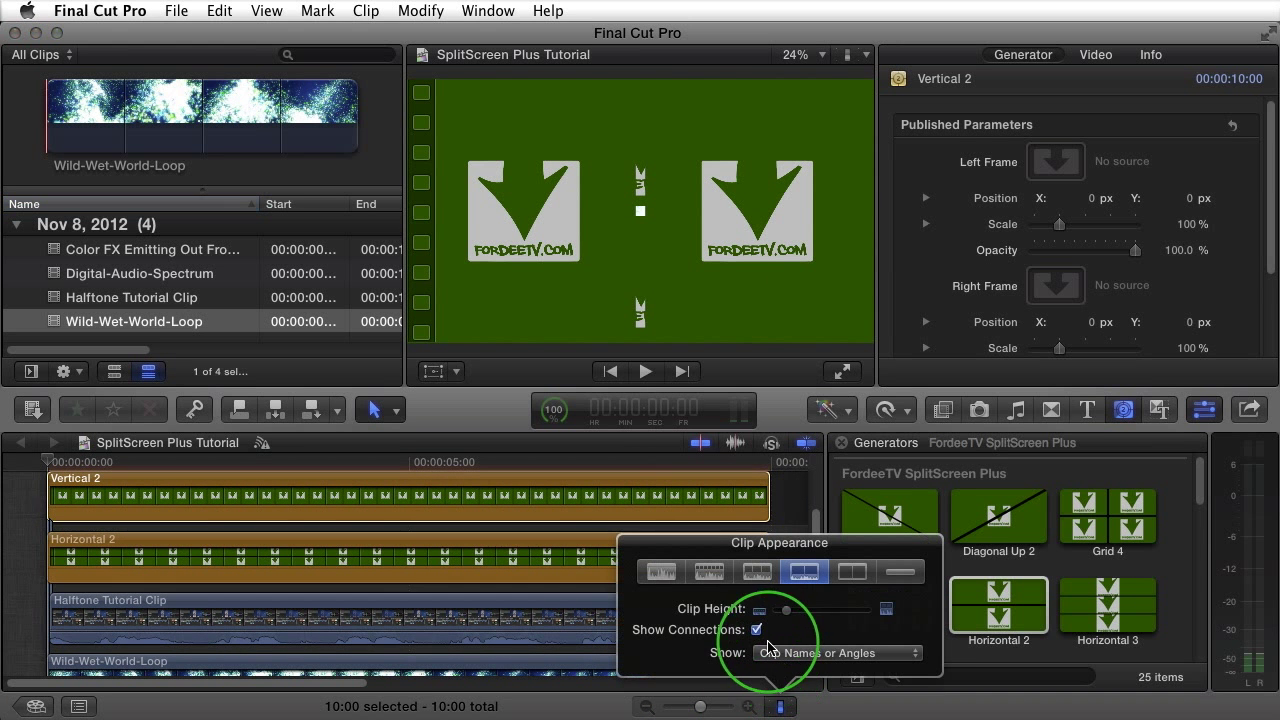
drag(778, 613, 814, 566)
click(781, 707)
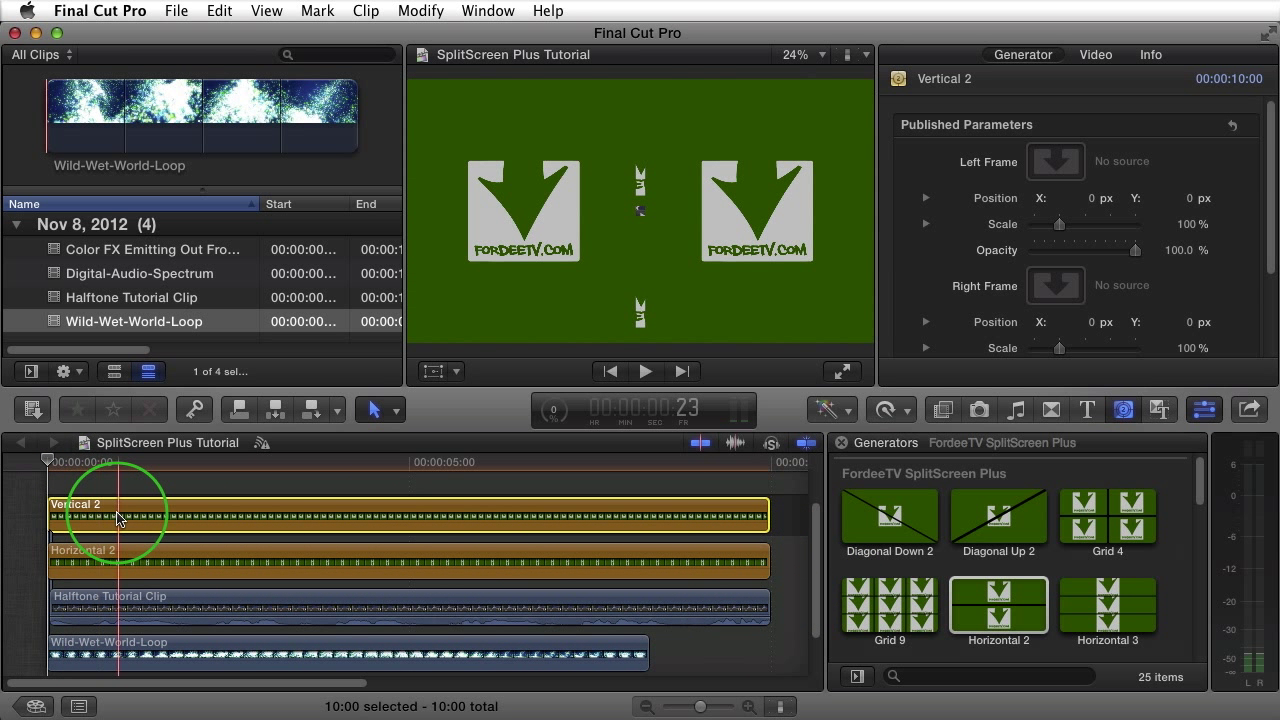
Disable the Vertical 2 generator and align the Halftone Tutorial Clip with the beginning of the timeline
key(v)
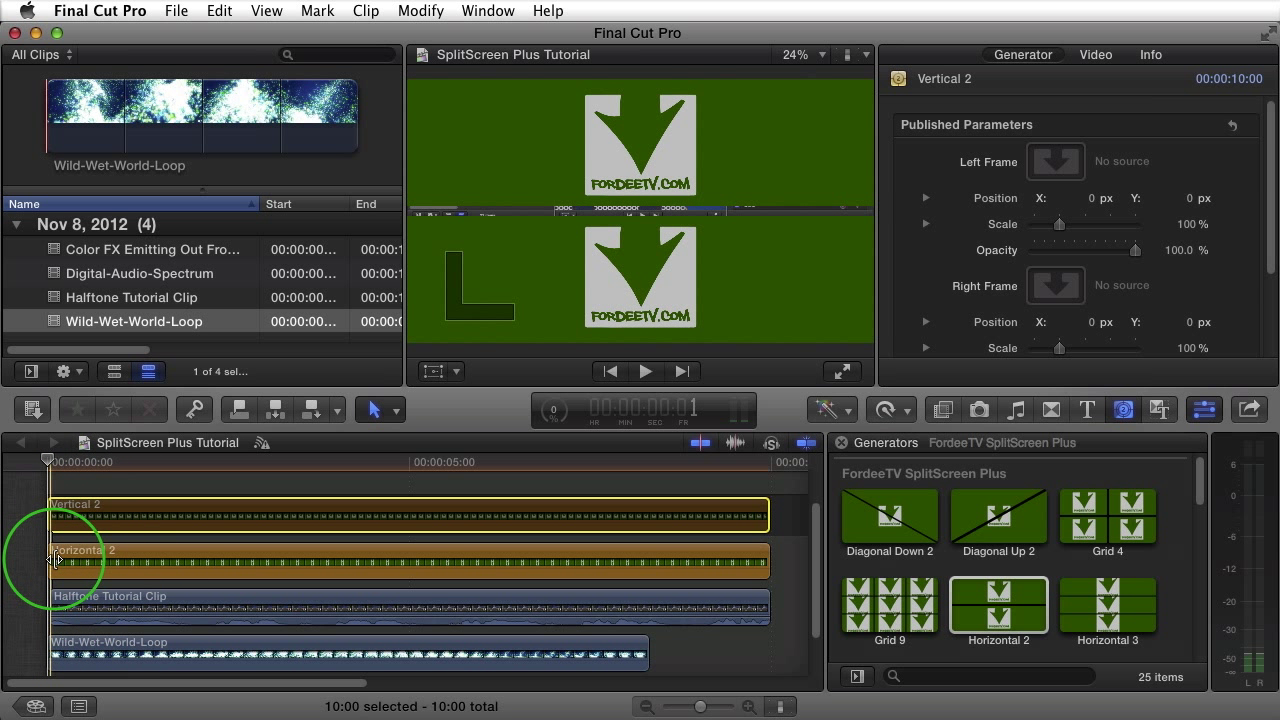
drag(55, 560, 33, 565)
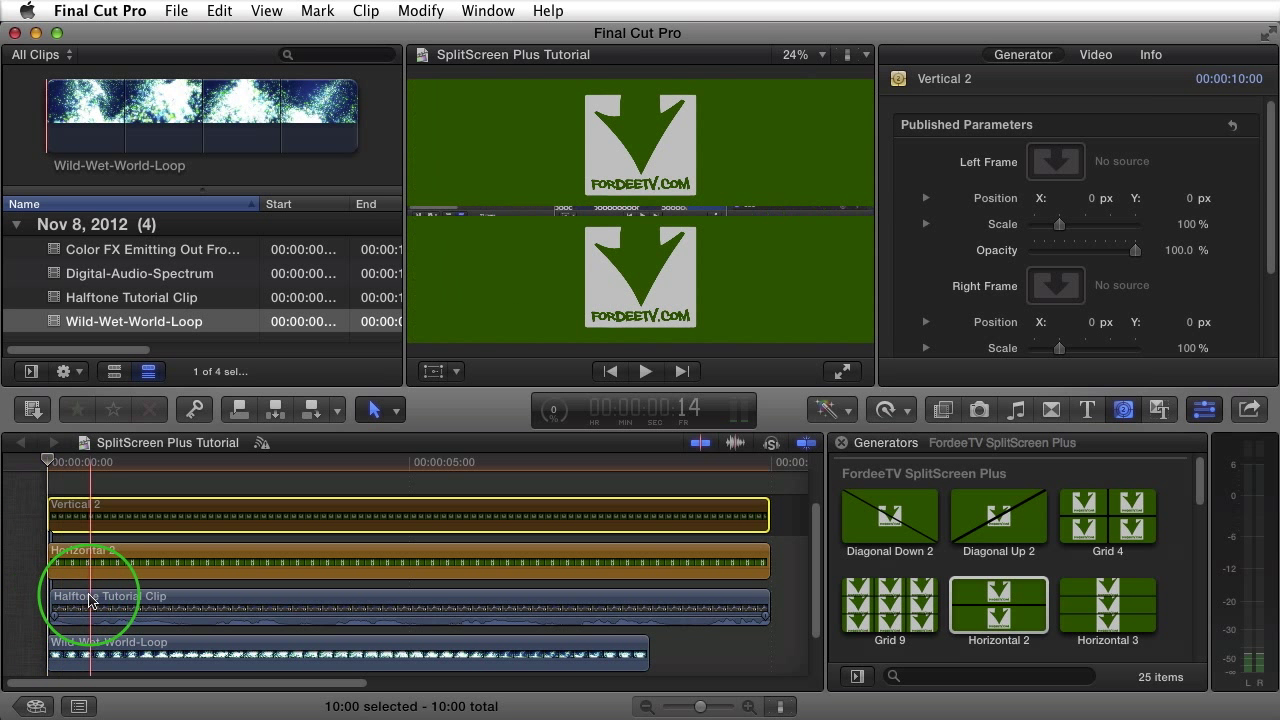
drag(84, 604, 80, 607)
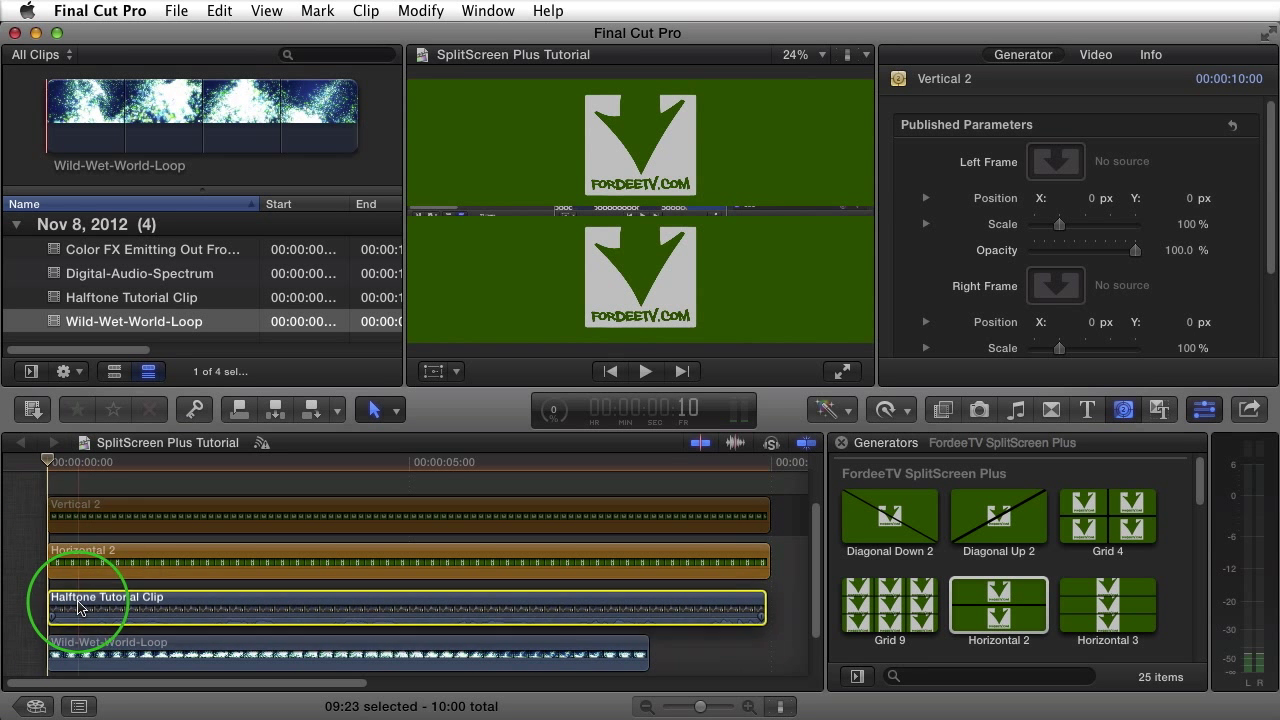
Trim Horizontal 2, the Halftone Tutorial Clip and Vertical 2 to the end of the Wild-Wet-World-Loop clip
click(117, 653)
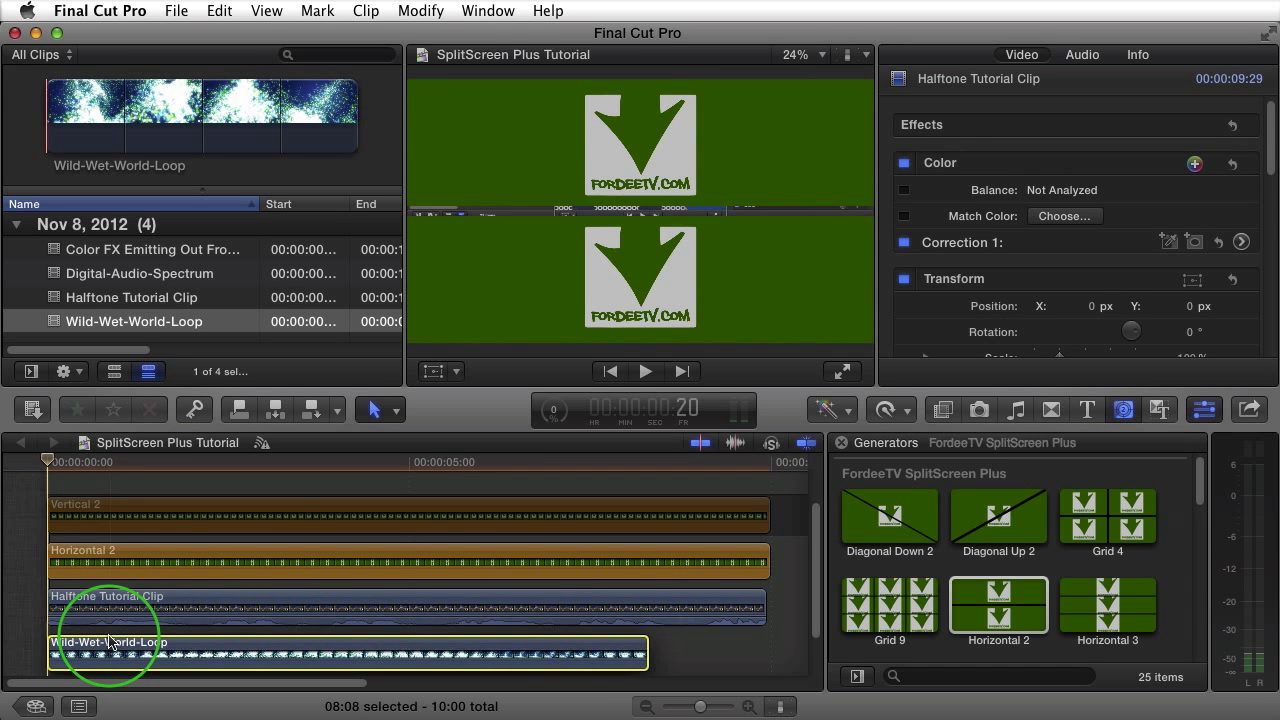
drag(769, 563, 648, 563)
click(760, 607)
drag(760, 607, 648, 606)
click(766, 463)
drag(762, 518, 648, 517)
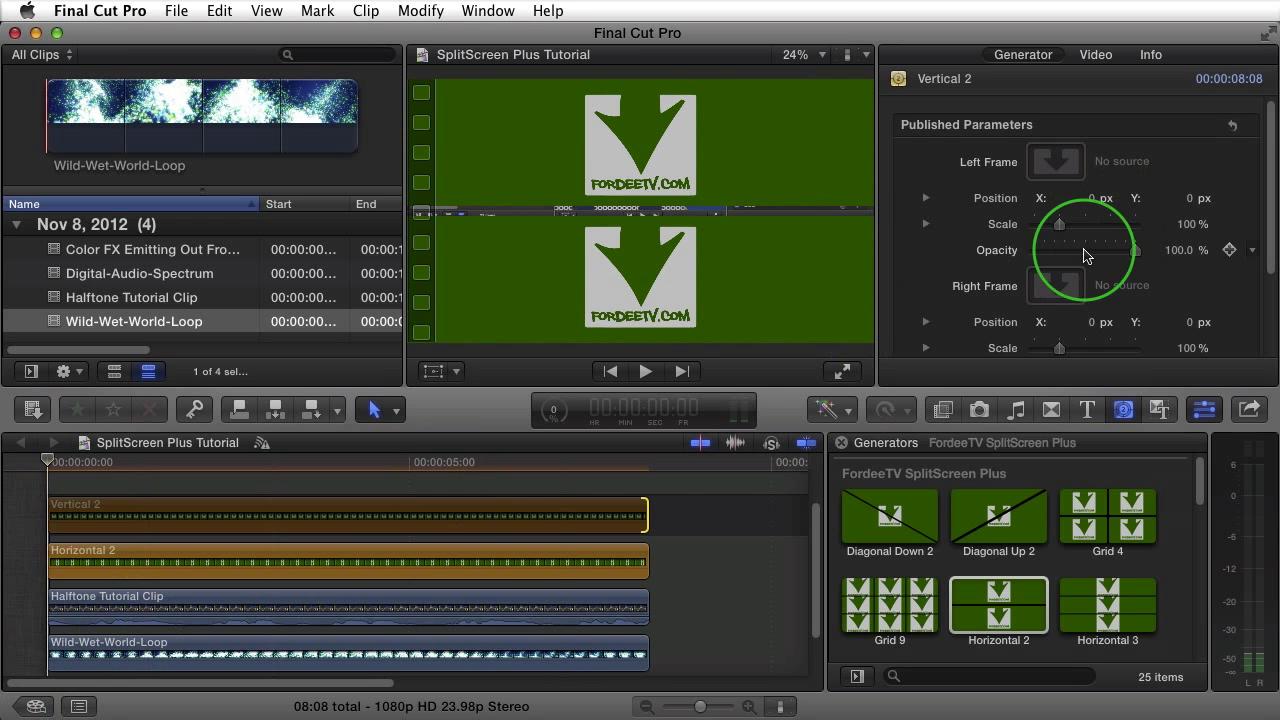
Assign the Halftone Tutorial Clip, from its first frame, to the Top Frame of the Horizontal 2 generator
click(1056, 162)
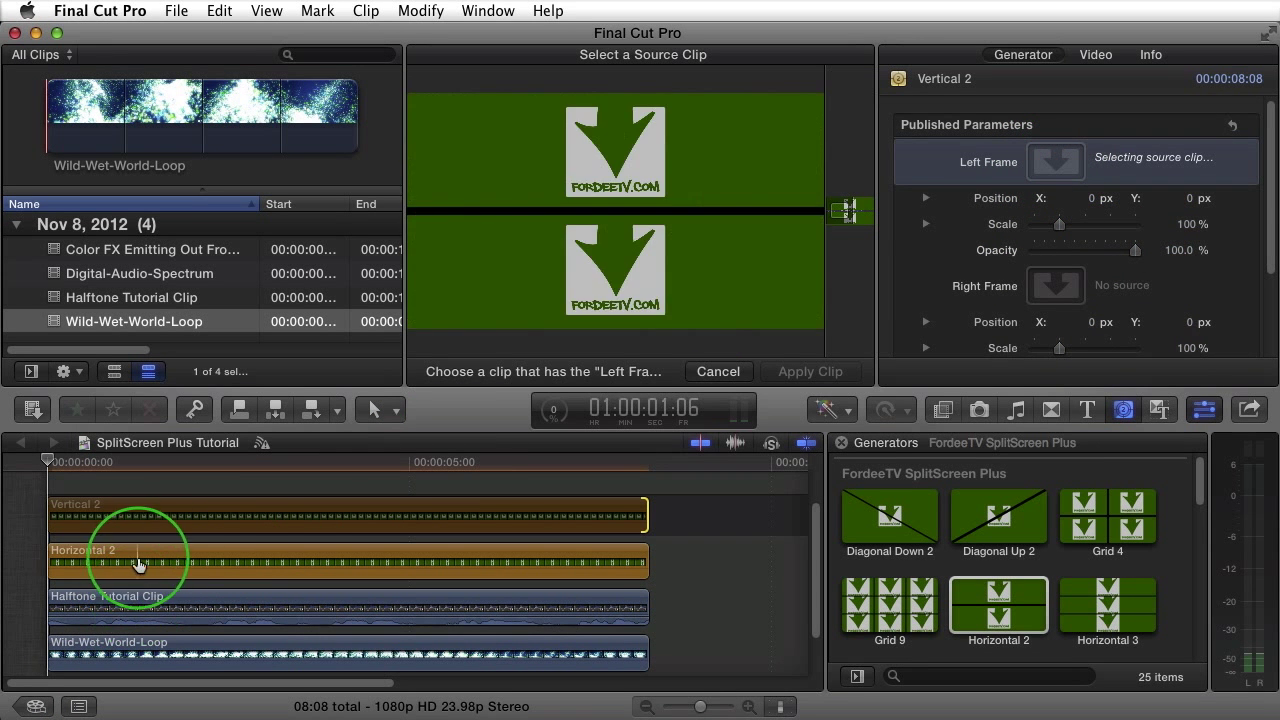
click(717, 371)
click(78, 566)
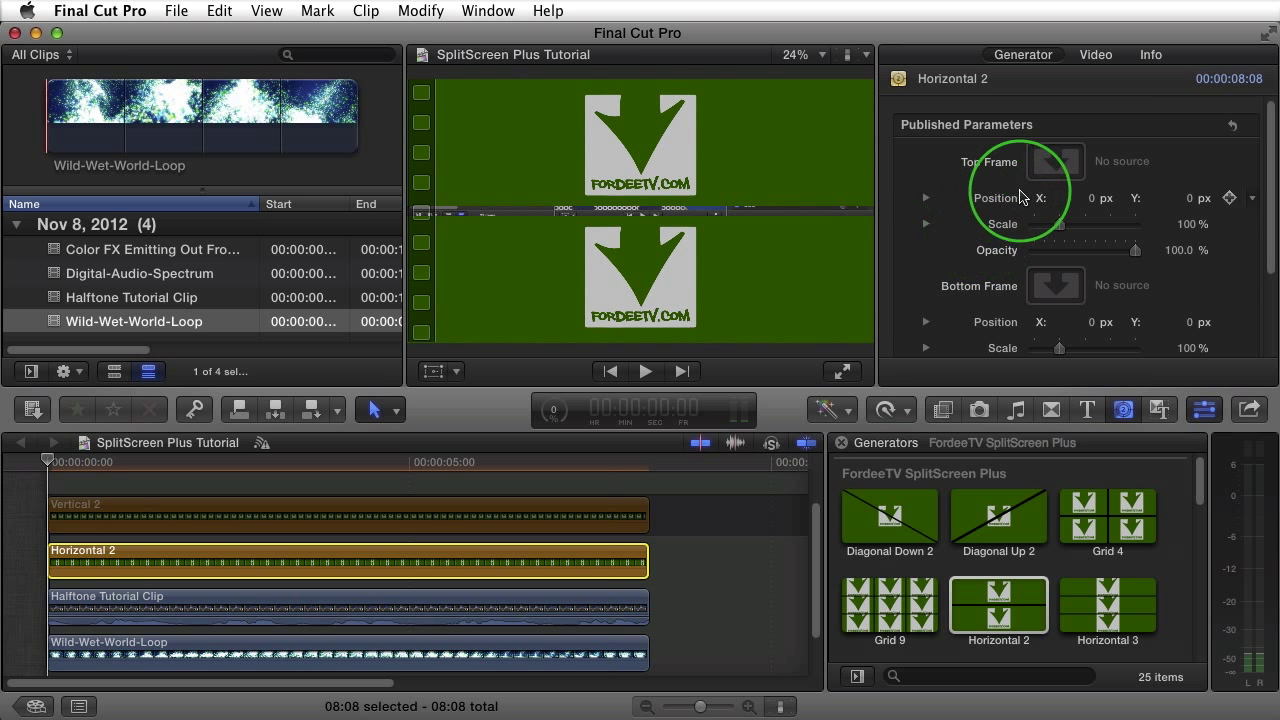
click(1055, 162)
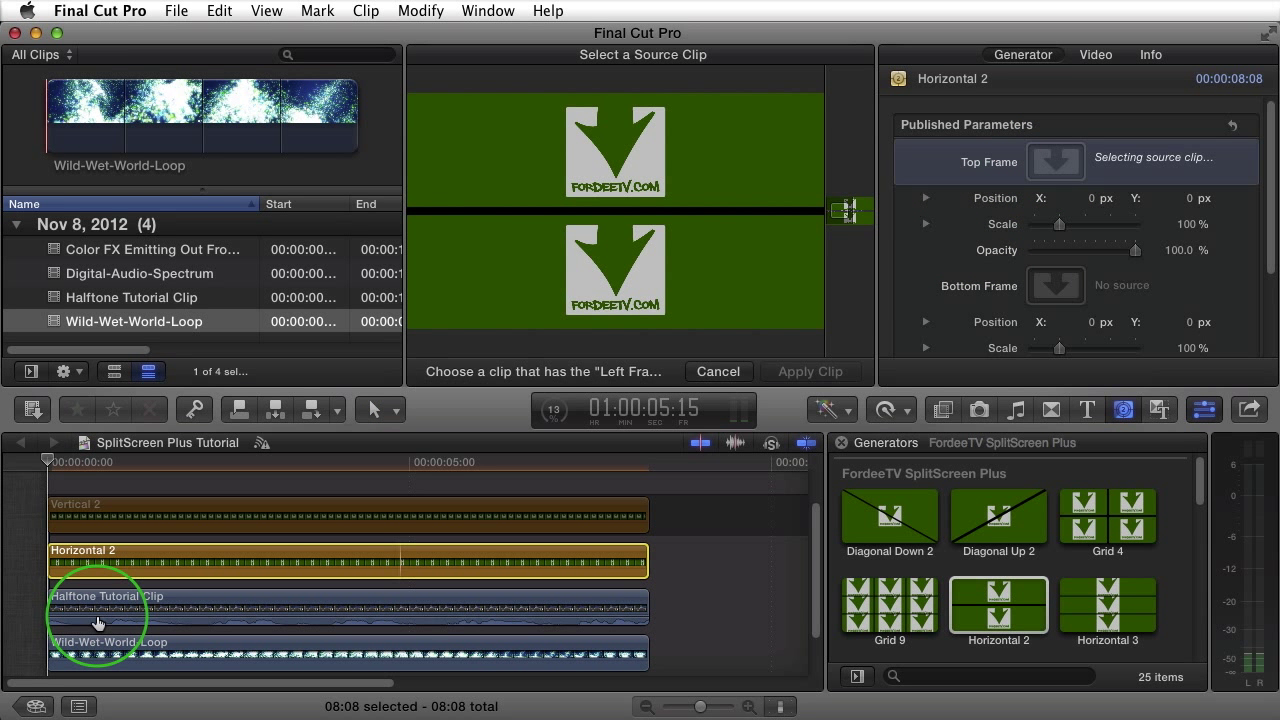
drag(97, 622, 46, 614)
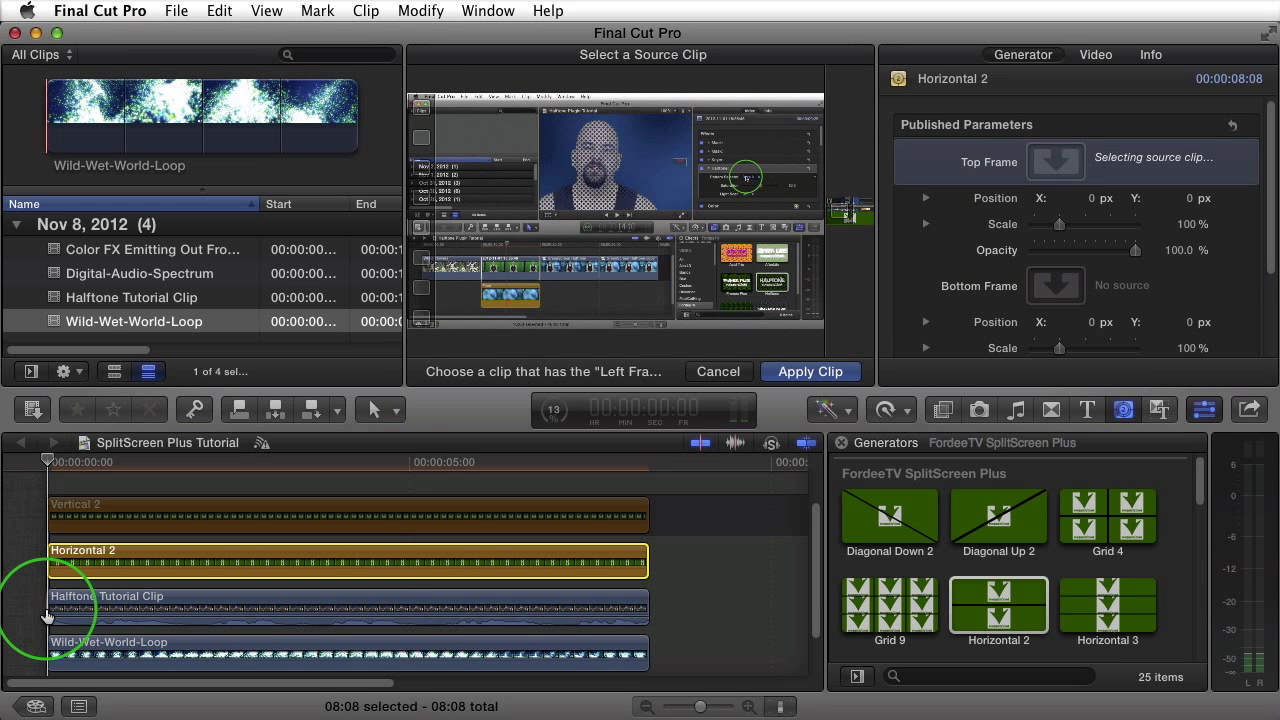
click(785, 373)
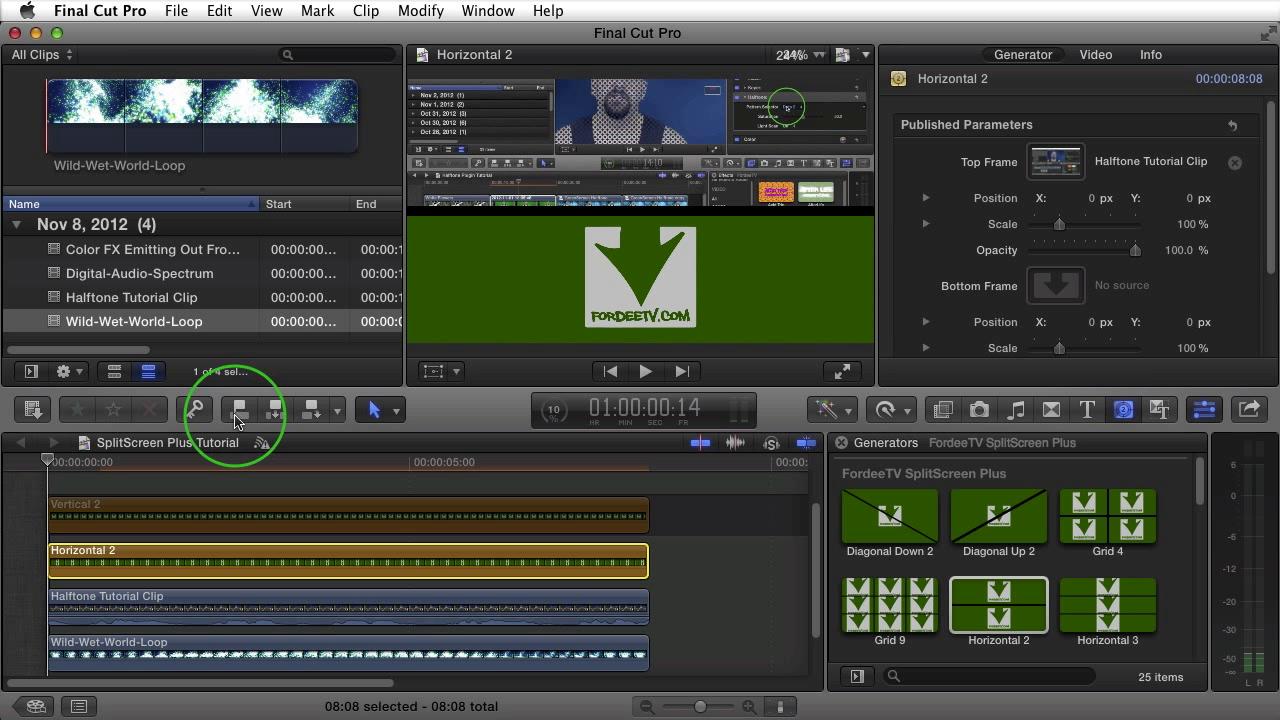
Assign the Wild-Wet-World-Loop clip, from its first frame, to the Bottom Frame of Horizontal 2
click(1057, 289)
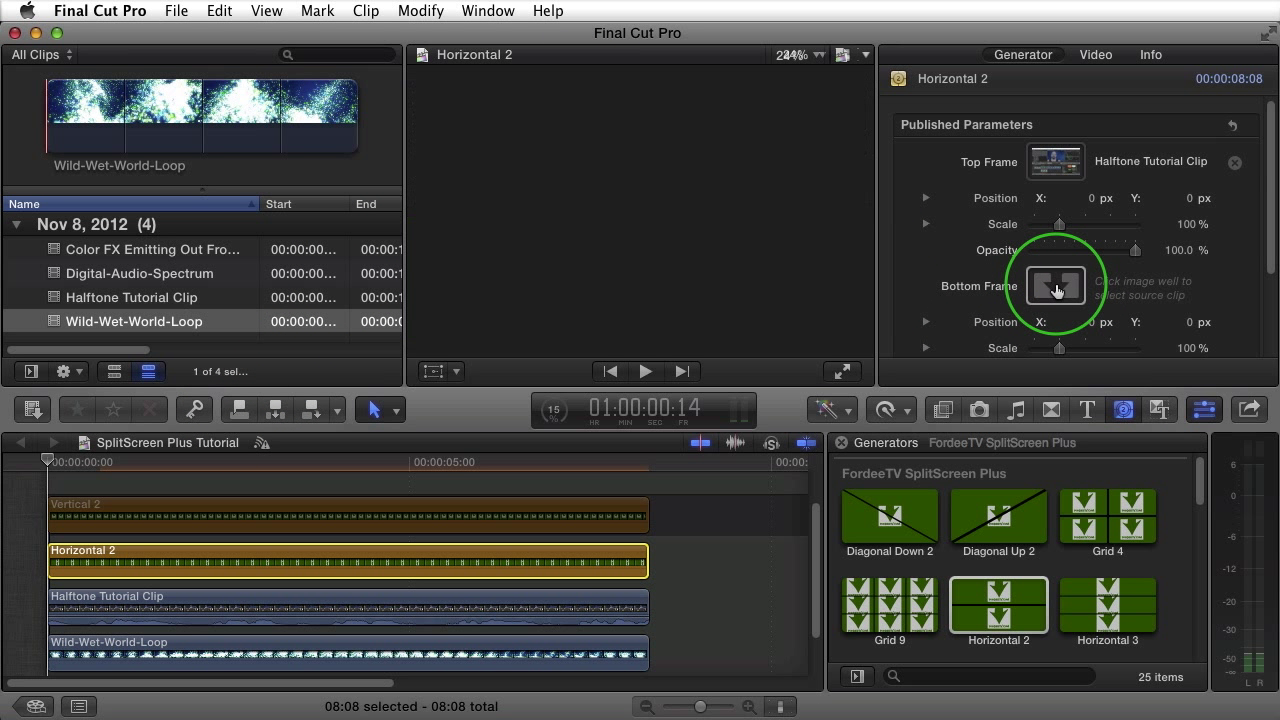
click(52, 655)
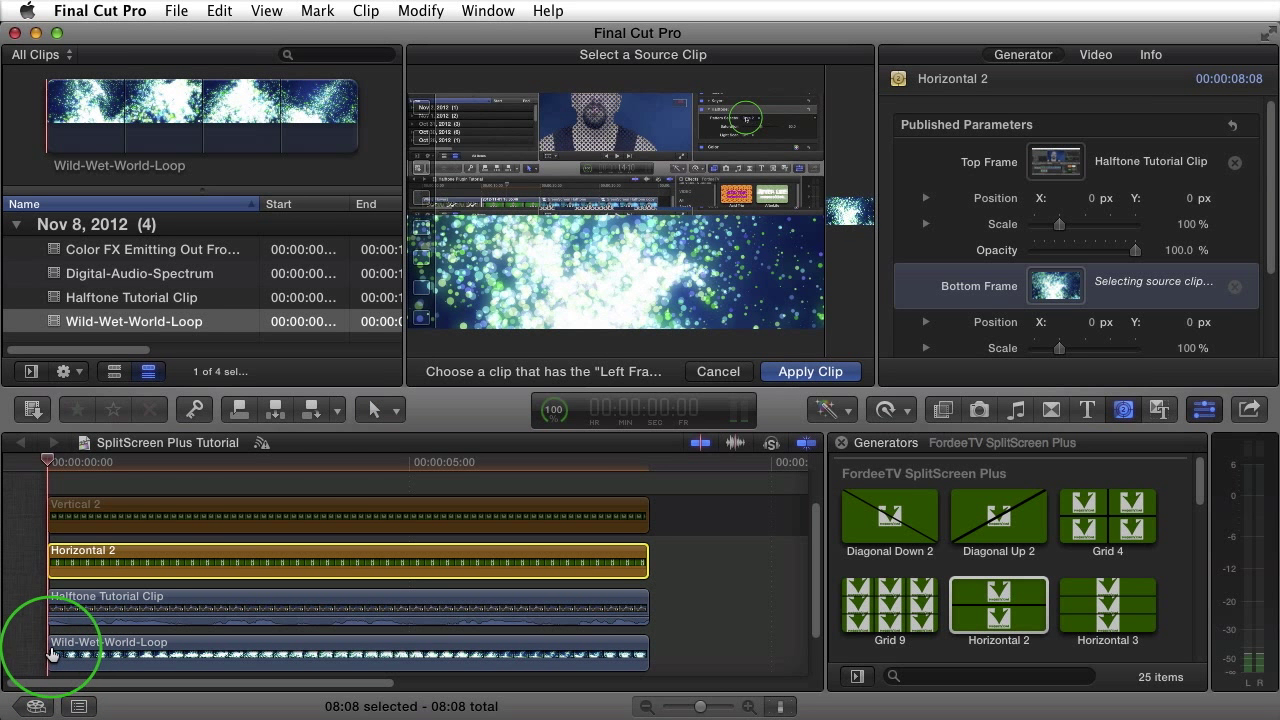
click(632, 420)
click(833, 375)
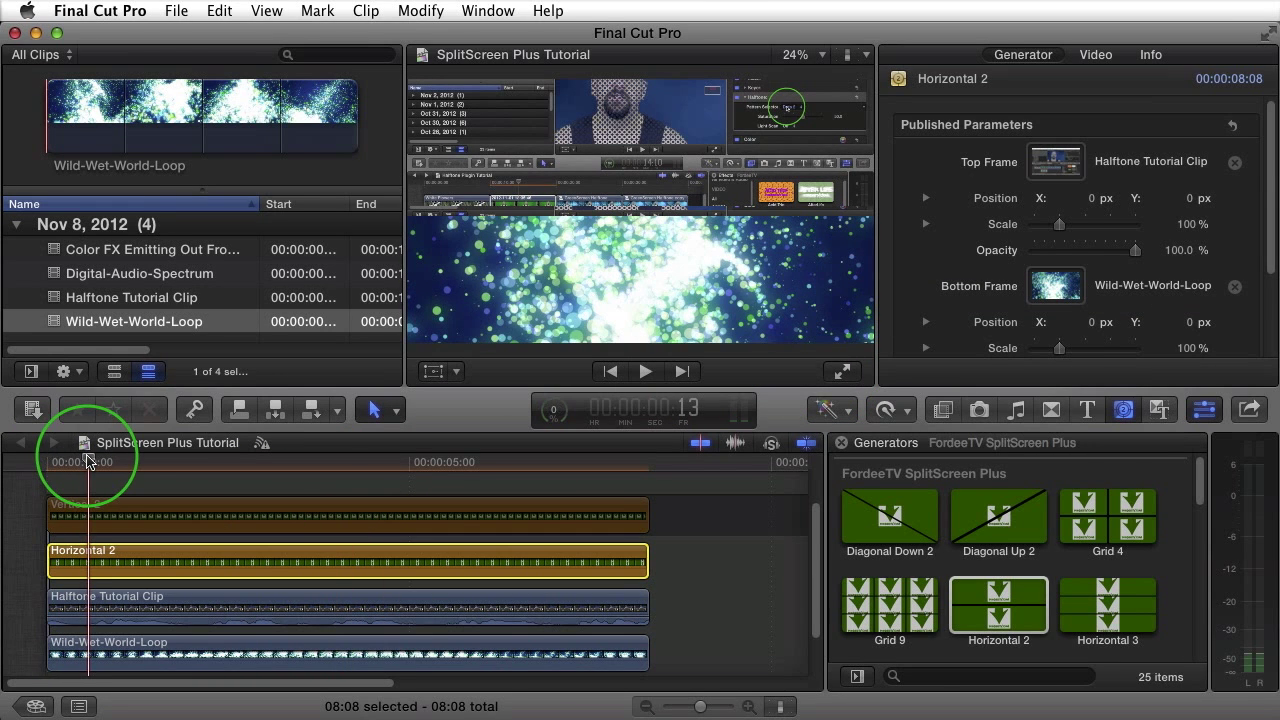
Disable the Halftone Tutorial Clip and Wild-Wet-World-Loop layers, and play back the Horizontal 2 split screen from the beginning
drag(700, 614, 575, 663)
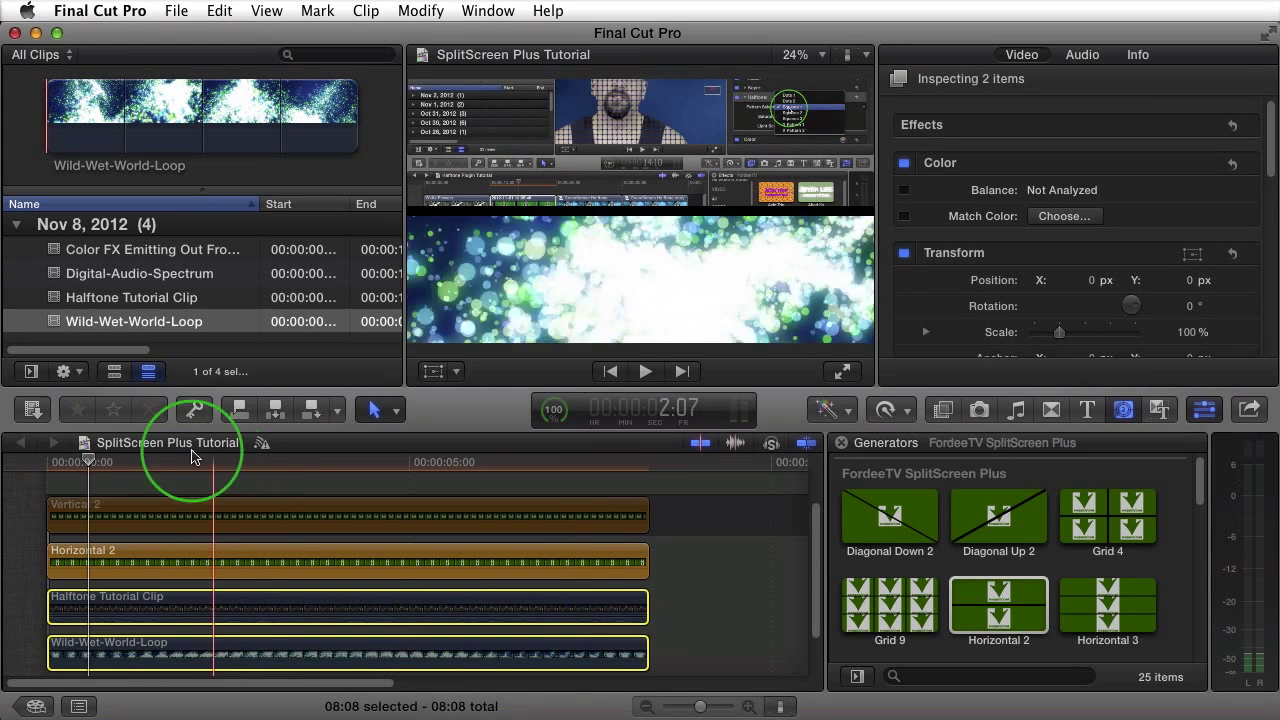
click(88, 460)
drag(88, 460, 16, 464)
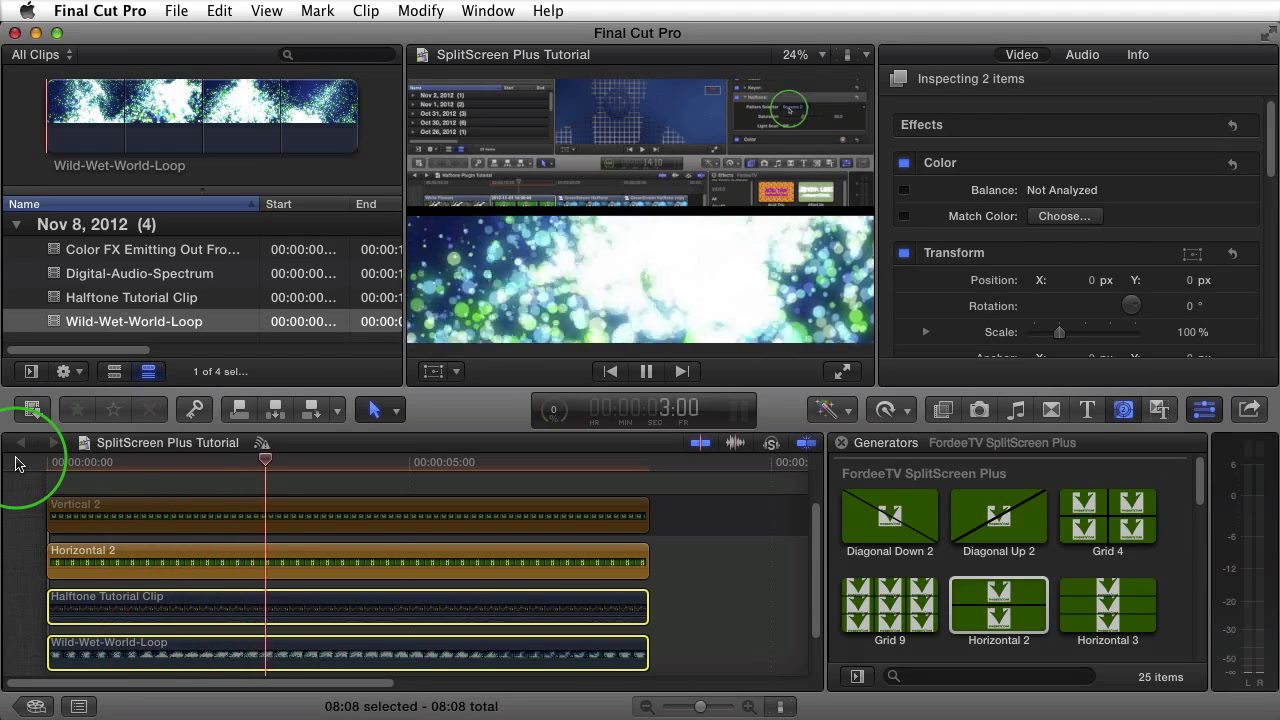
key(space)
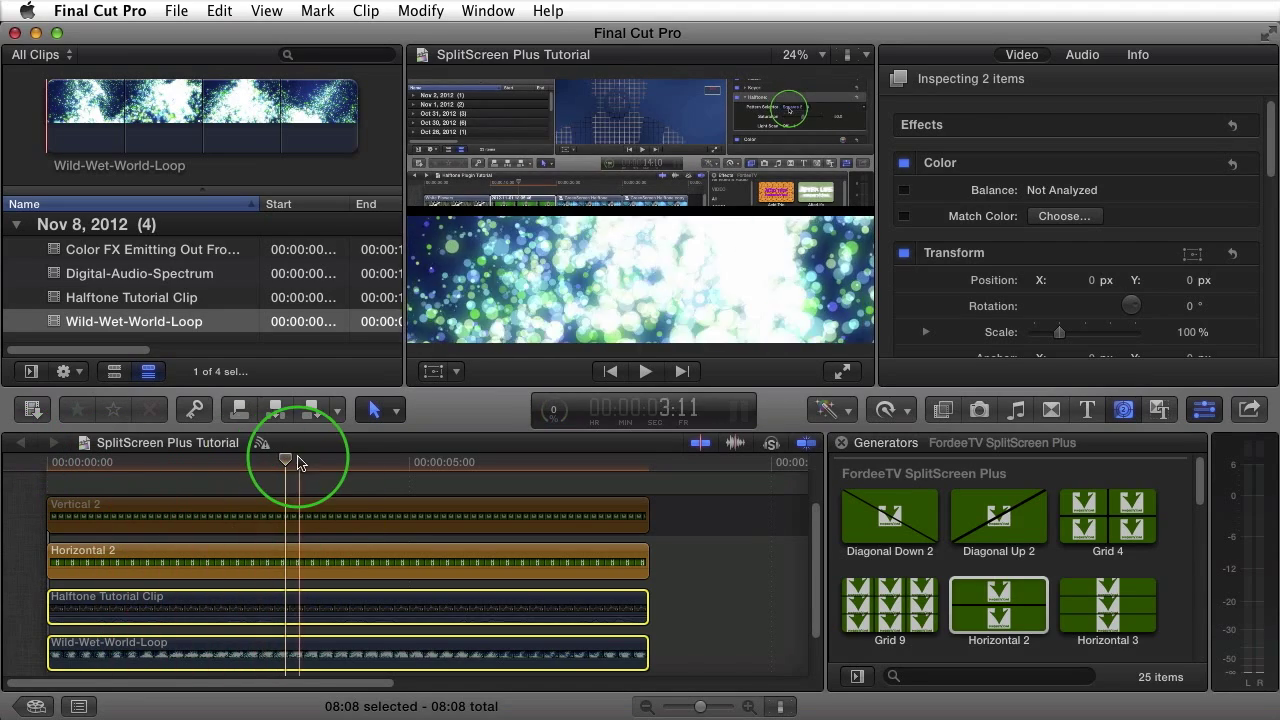
drag(287, 460, 140, 462)
click(30, 461)
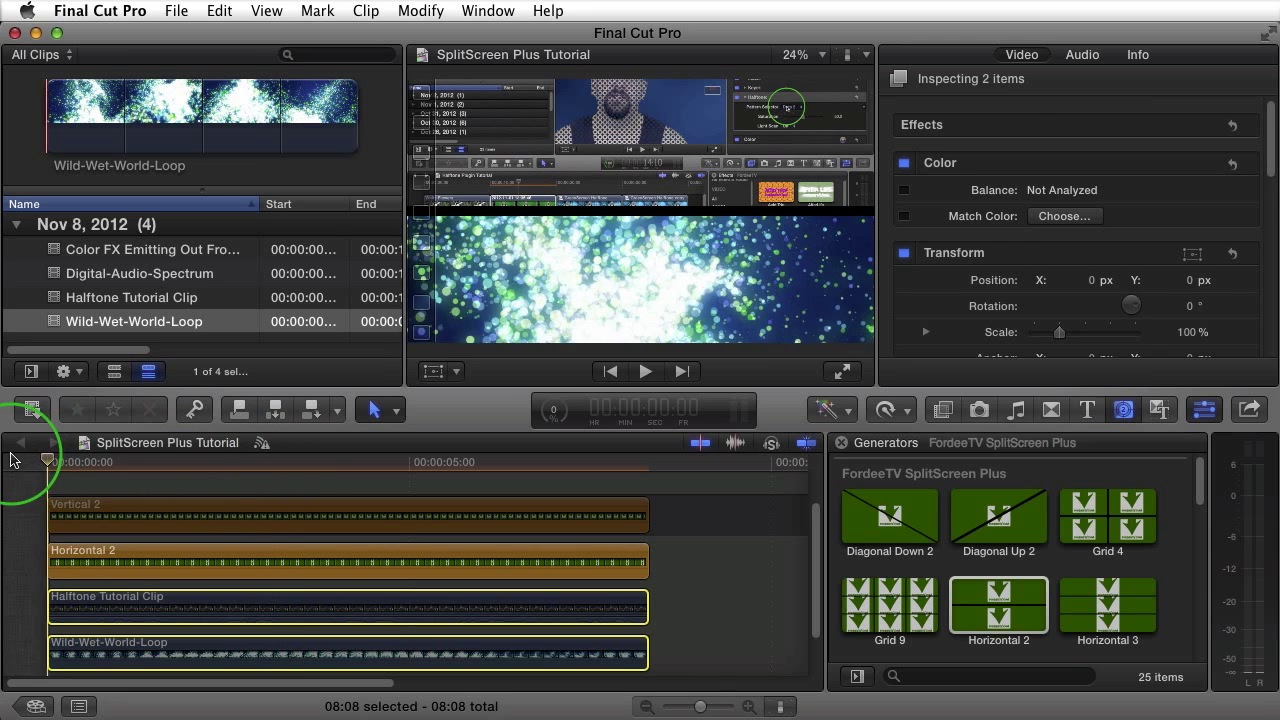
Re-enable the Vertical 2 generator and assign Horizontal 2 to its Left Frame
click(138, 520)
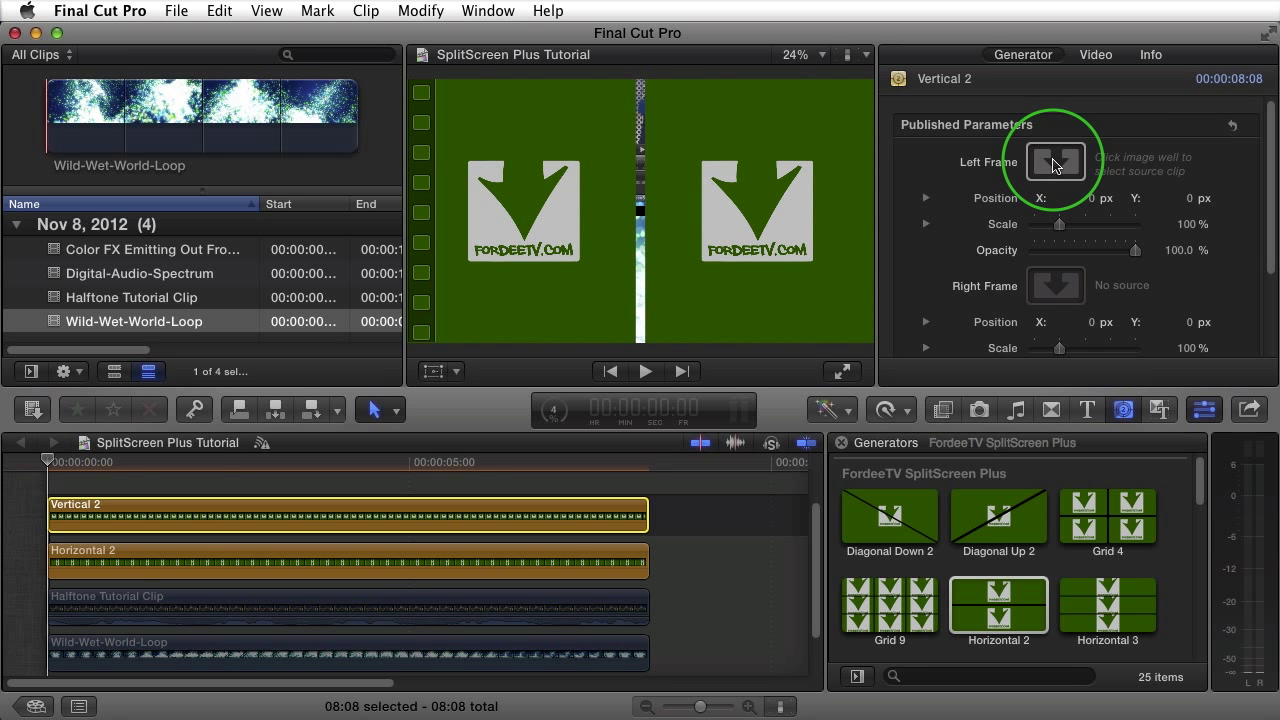
click(1055, 162)
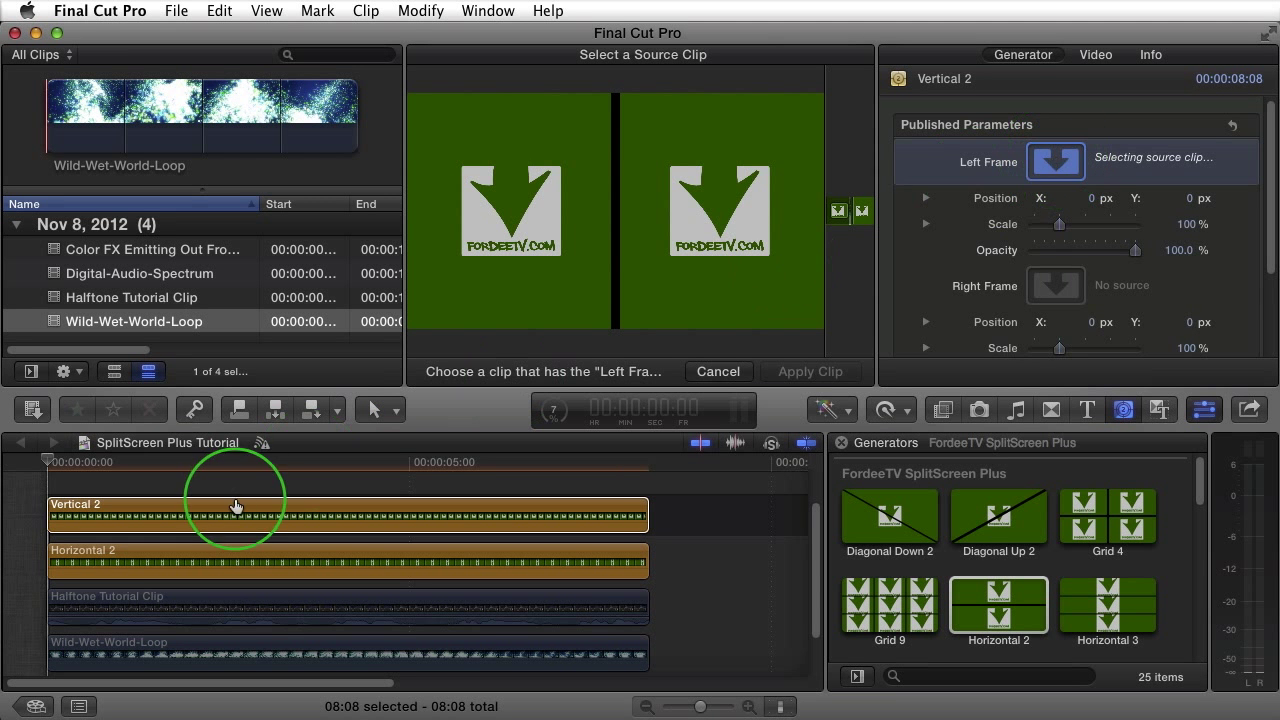
click(52, 556)
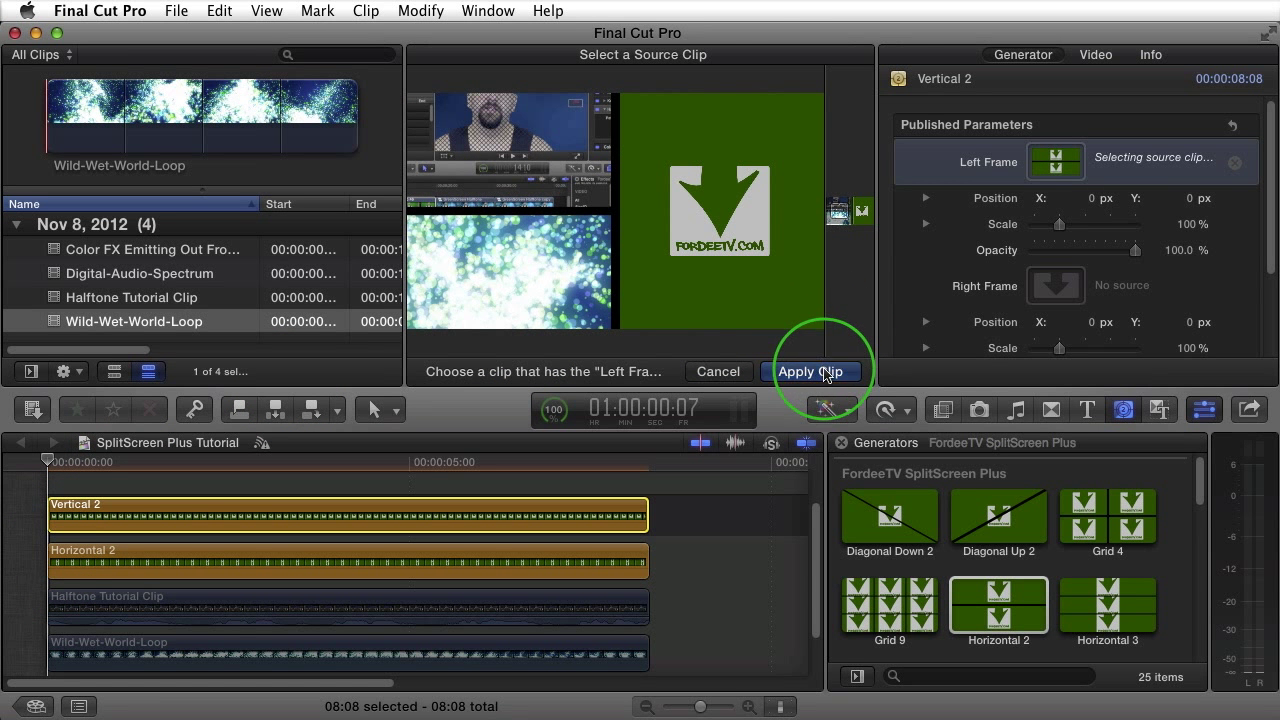
click(828, 372)
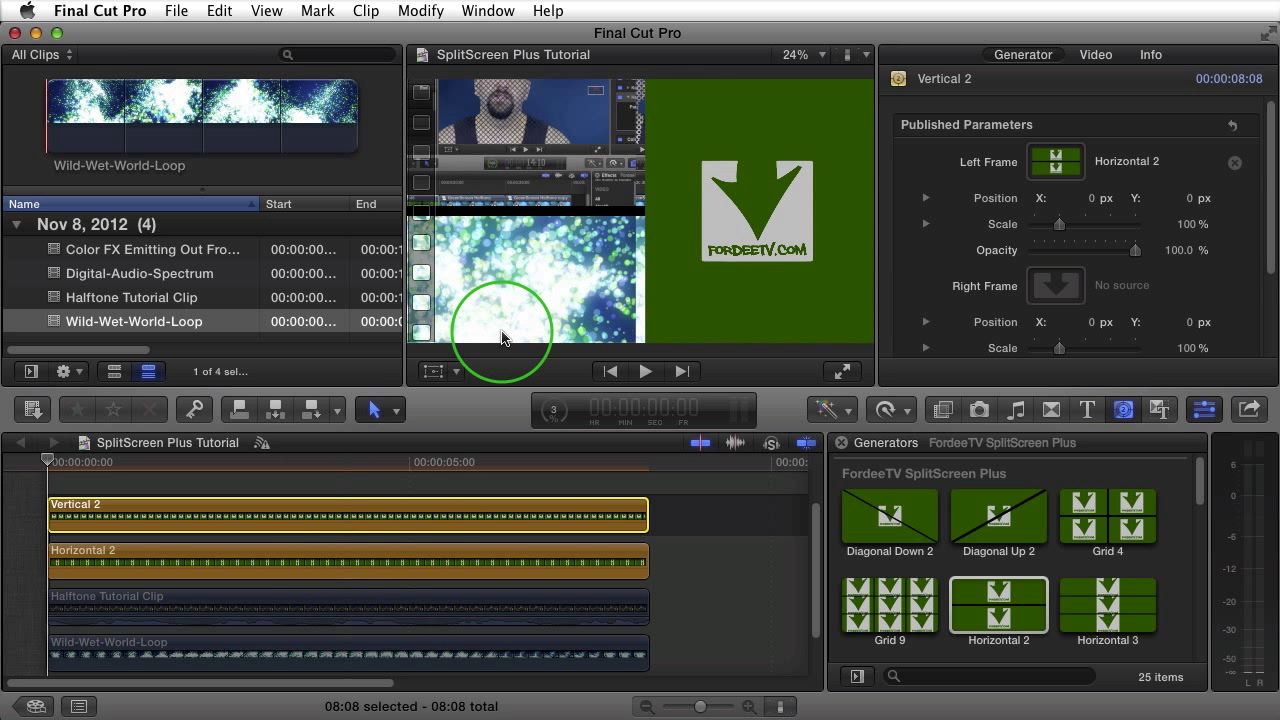
Disable the Horizontal 2 layer in the timeline and preview the nested Vertical 2 split screen
click(590, 562)
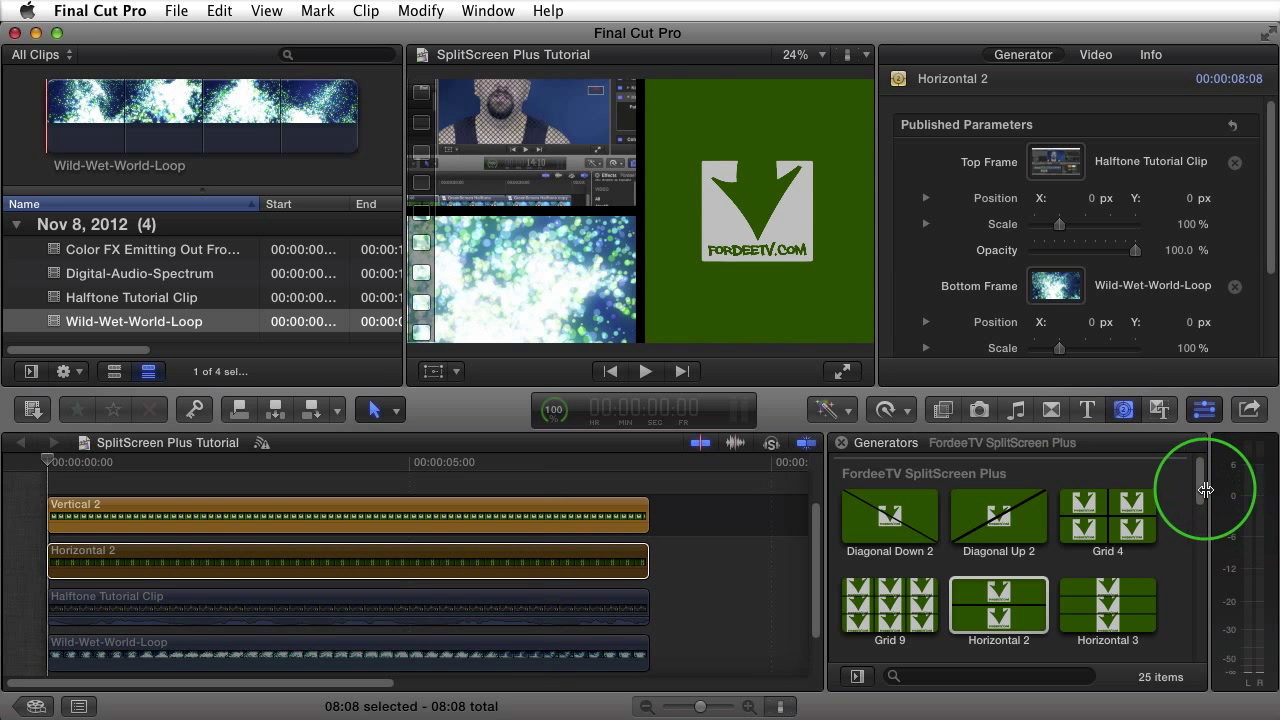
drag(1198, 487, 1200, 537)
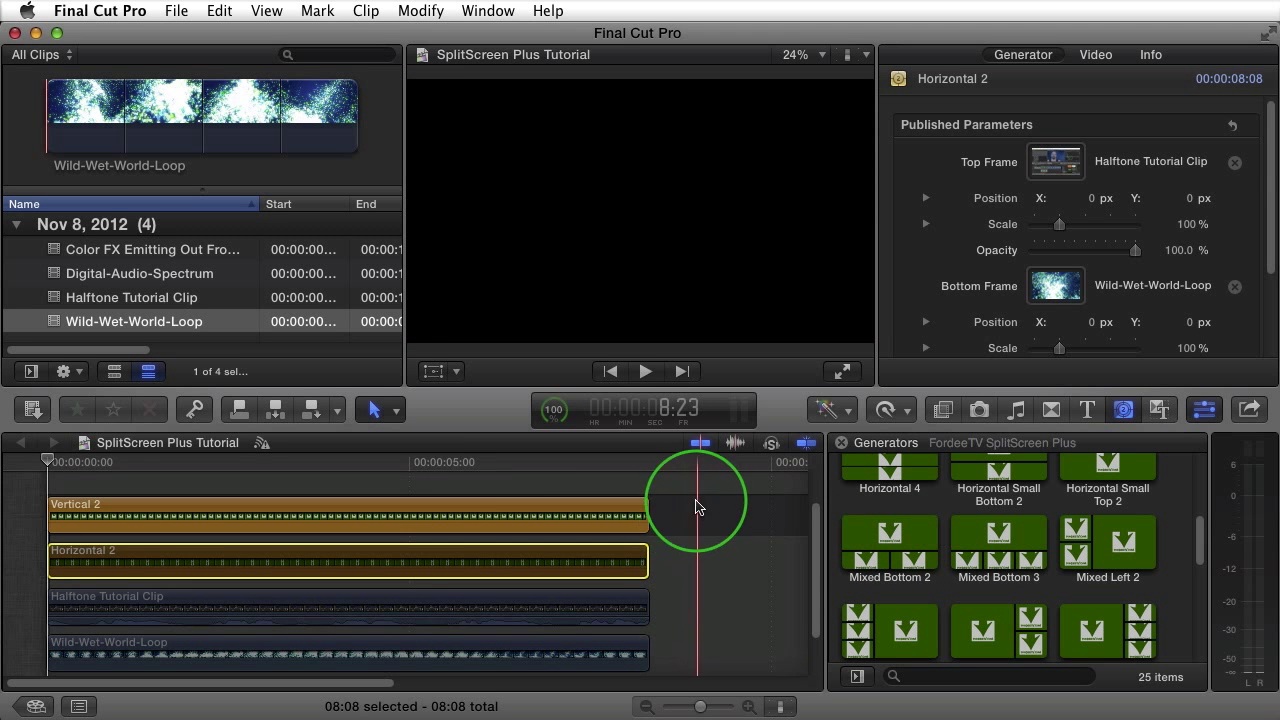
click(512, 483)
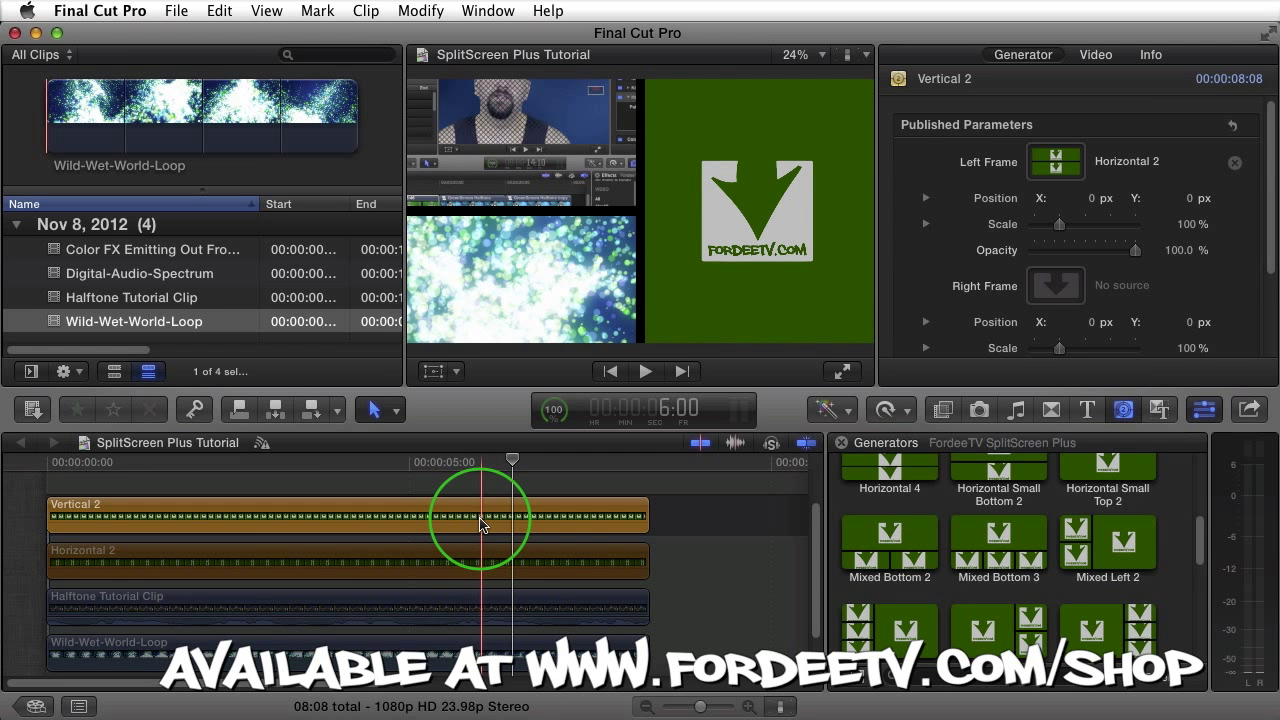
key(space)
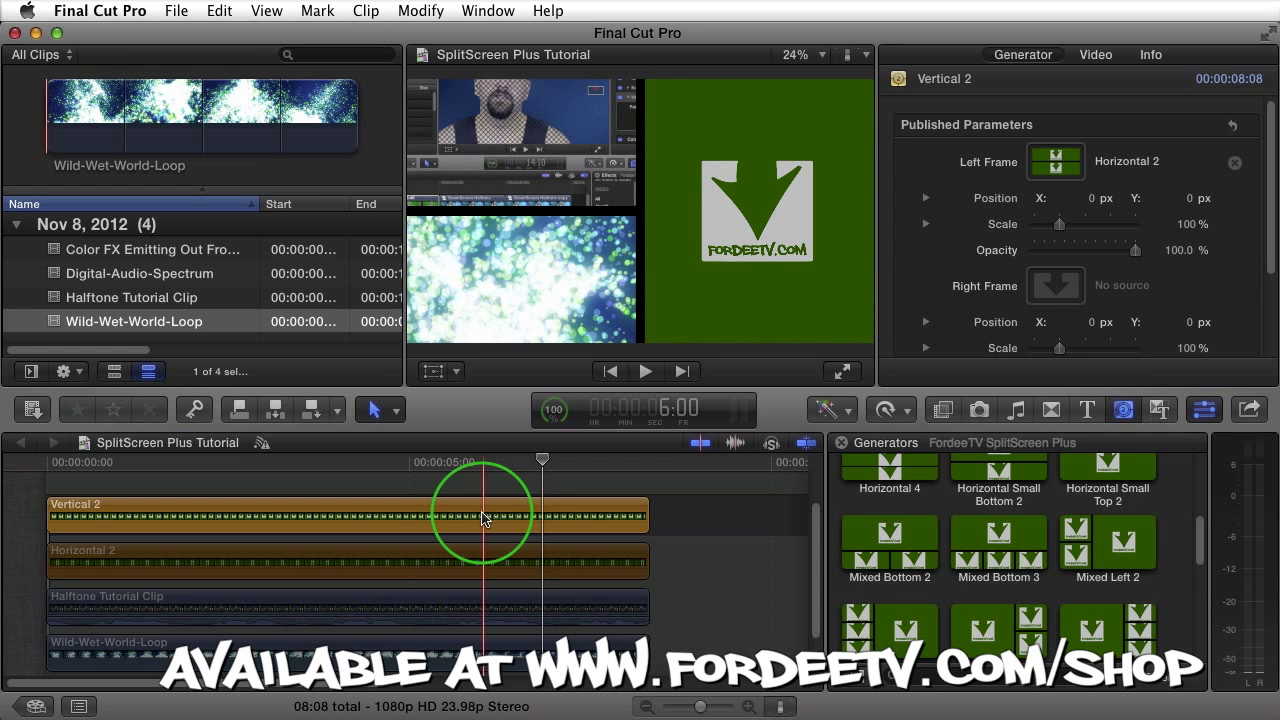